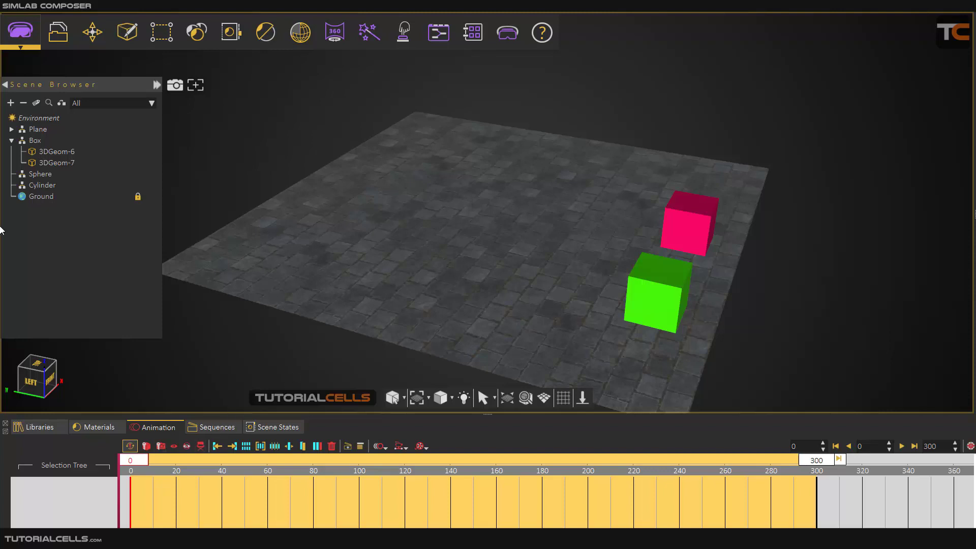
Step: Switch the workspace to Animation mode
{"action": "left_click", "coordinate": [36, 433]}
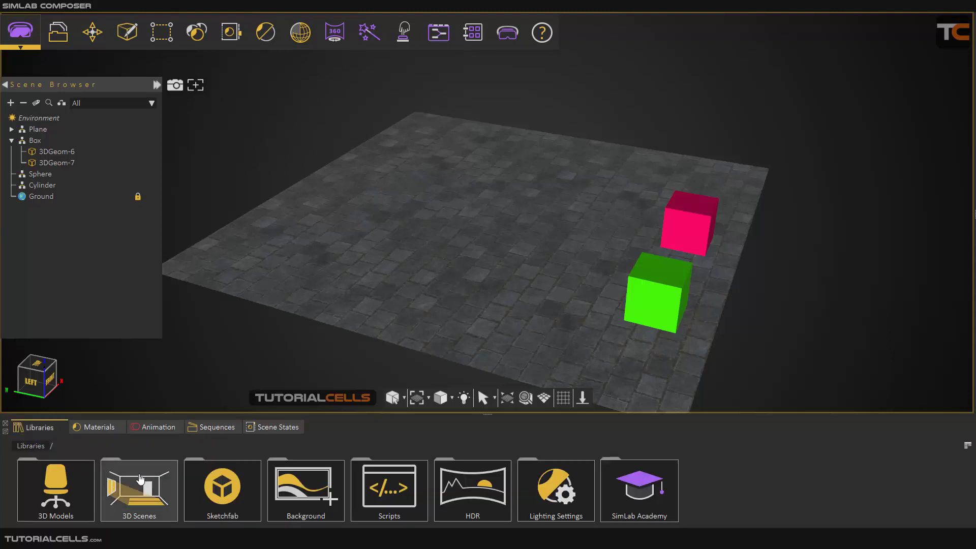
{"action": "left_click", "coordinate": [17, 38]}
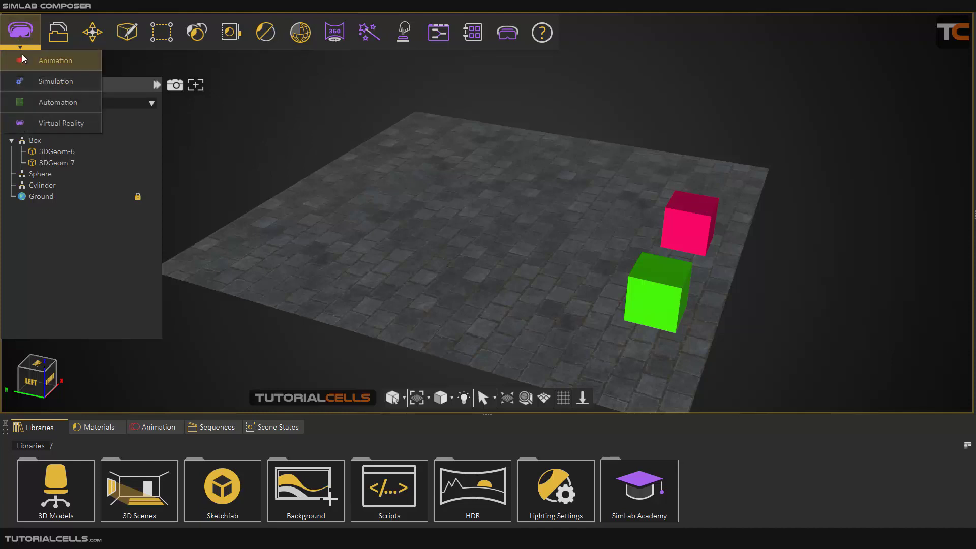
{"action": "left_click", "coordinate": [45, 62]}
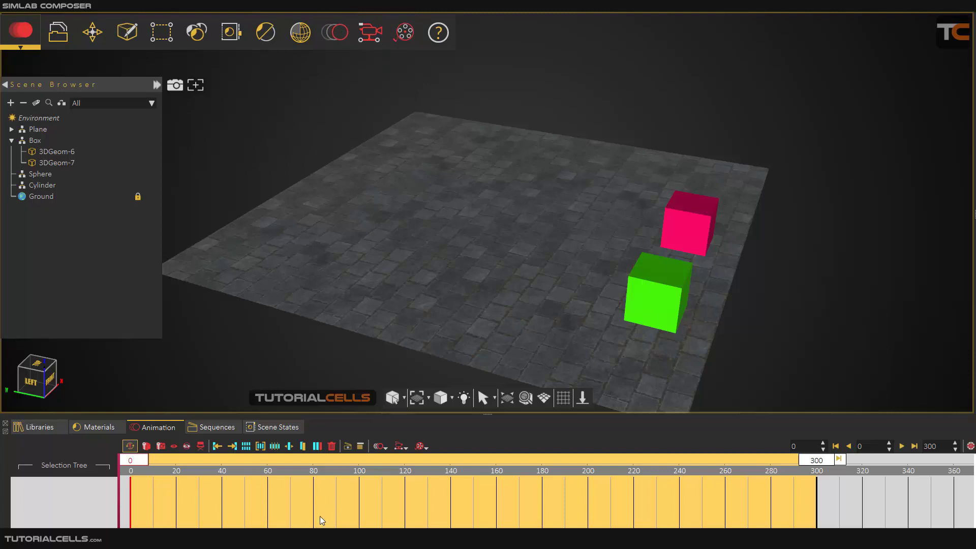
Step: Select the green box on the stone plane as the object to animate
{"action": "left_click", "coordinate": [347, 44]}
{"action": "scroll", "coordinate": [593, 280], "scroll_direction": "down", "scroll_amount": 1}
{"action": "middle_click_drag", "start_coordinate": [562, 295], "coordinate": [577, 295]}
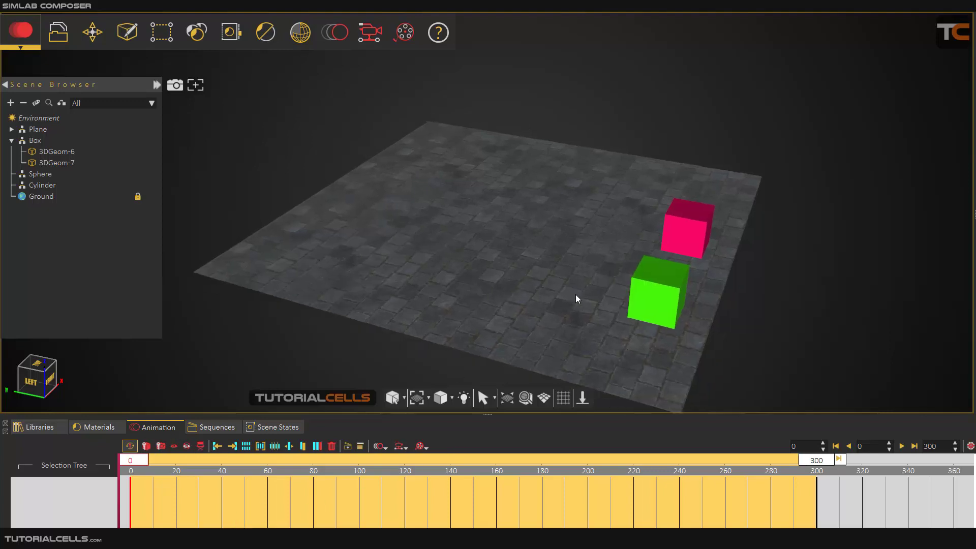
{"action": "left_click", "coordinate": [675, 289]}
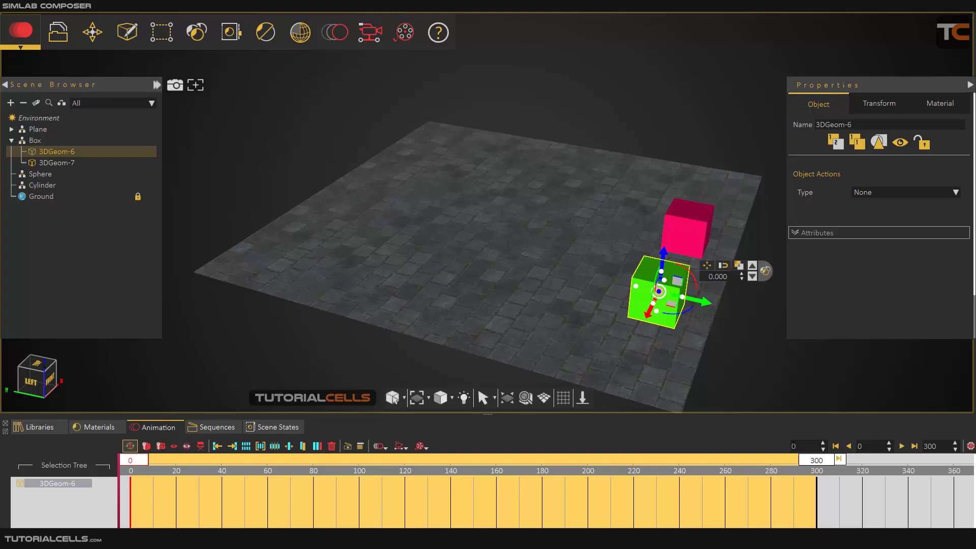
Step: Examine the animation timeline, its start and end frame settings, and its frame ruler at different positions and scales
{"action": "left_click_drag", "start_coordinate": [797, 446], "coordinate": [791, 446]}
{"action": "left_click_drag", "start_coordinate": [937, 446], "coordinate": [916, 453]}
{"action": "mouse_move", "coordinate": [817, 461]}
{"action": "left_mouse_down"}
{"action": "mouse_move", "coordinate": [862, 462]}
{"action": "mouse_move", "coordinate": [770, 466]}
{"action": "mouse_move", "coordinate": [857, 463]}
{"action": "mouse_move", "coordinate": [818, 462]}
{"action": "left_mouse_up"}
{"action": "scroll", "coordinate": [260, 486], "scroll_direction": "right", "scroll_amount": 2}
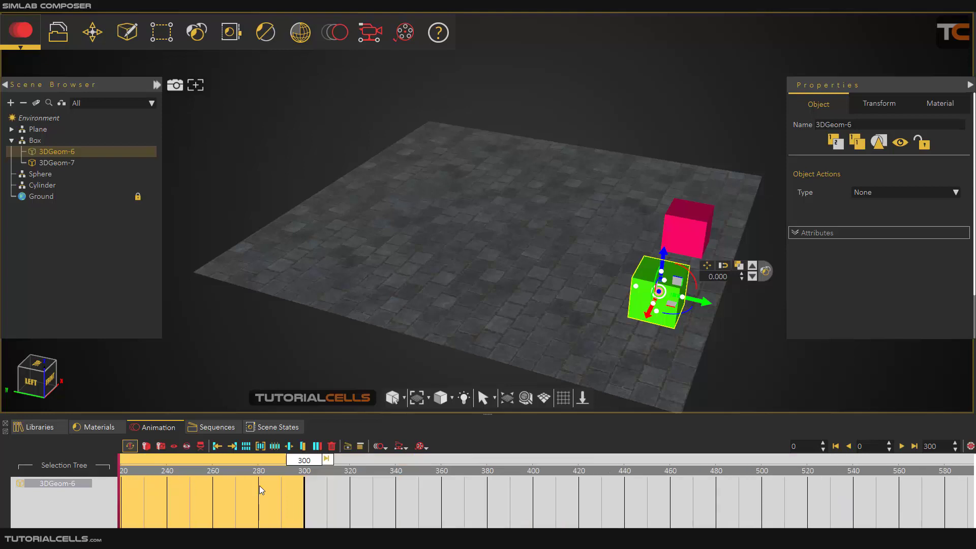
{"action": "scroll", "coordinate": [259, 486], "scroll_direction": "left", "scroll_amount": 2}
{"action": "scroll", "coordinate": [259, 486], "scroll_direction": "right", "scroll_amount": 1}
{"action": "scroll", "coordinate": [259, 486], "scroll_direction": "right", "scroll_amount": 5}
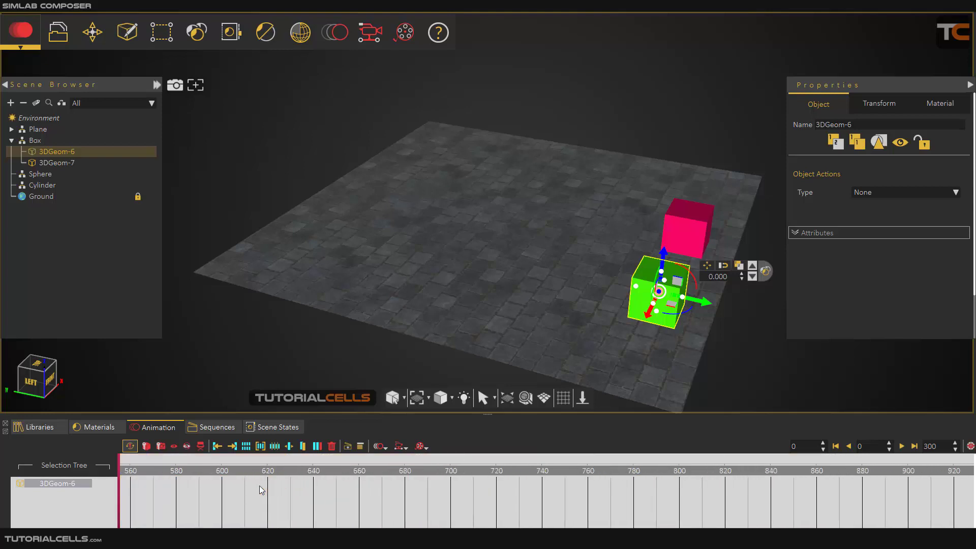
{"action": "scroll", "coordinate": [269, 484], "scroll_direction": "left", "scroll_amount": 6}
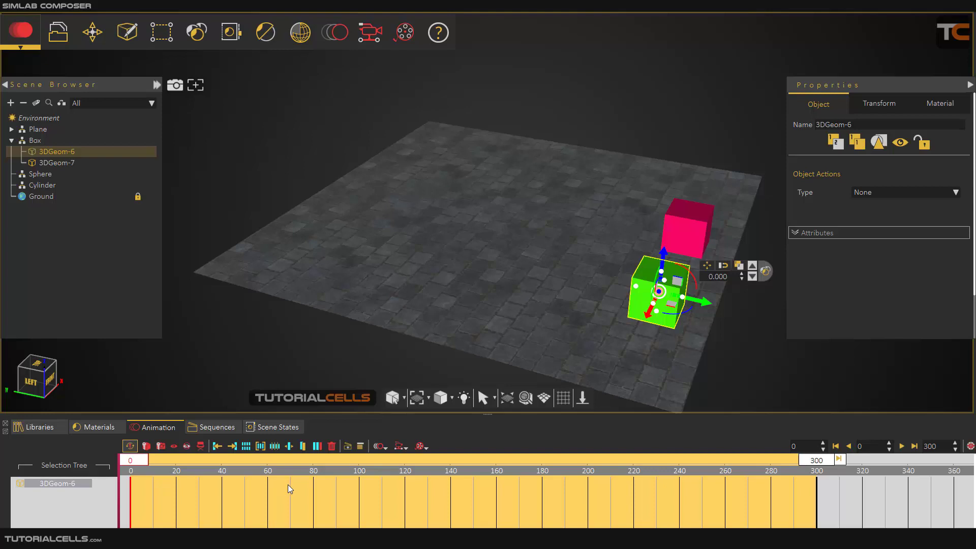
{"action": "scroll", "coordinate": [290, 486], "scroll_direction": "down", "scroll_amount": 5, "text": "ctrl"}
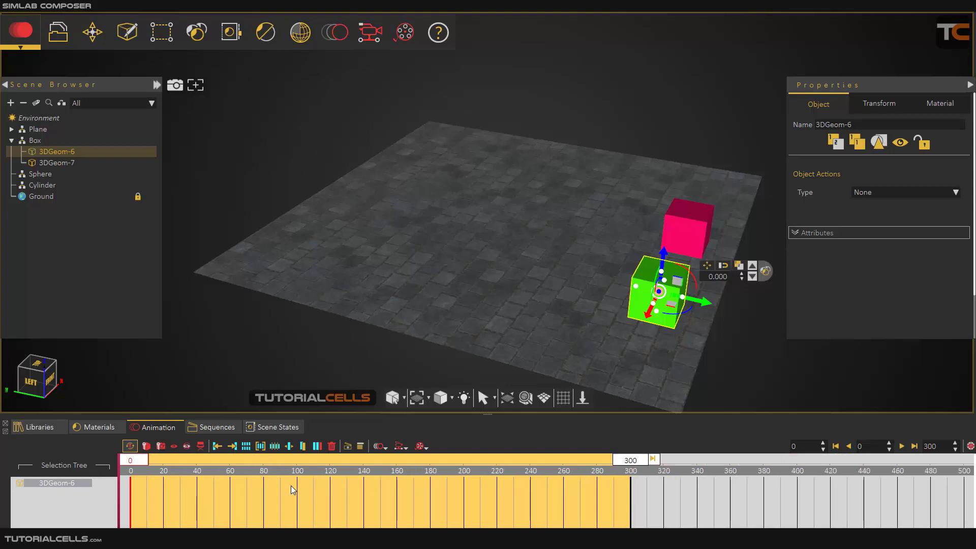
{"action": "scroll", "coordinate": [291, 490], "scroll_direction": "down", "scroll_amount": 2, "text": "ctrl"}
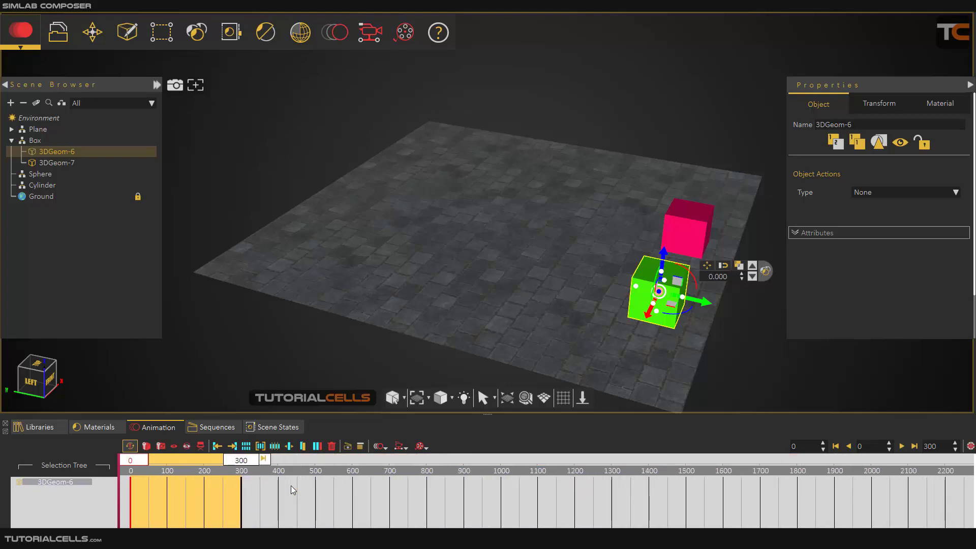
{"action": "scroll", "coordinate": [292, 486], "scroll_direction": "up", "scroll_amount": 7, "text": "ctrl"}
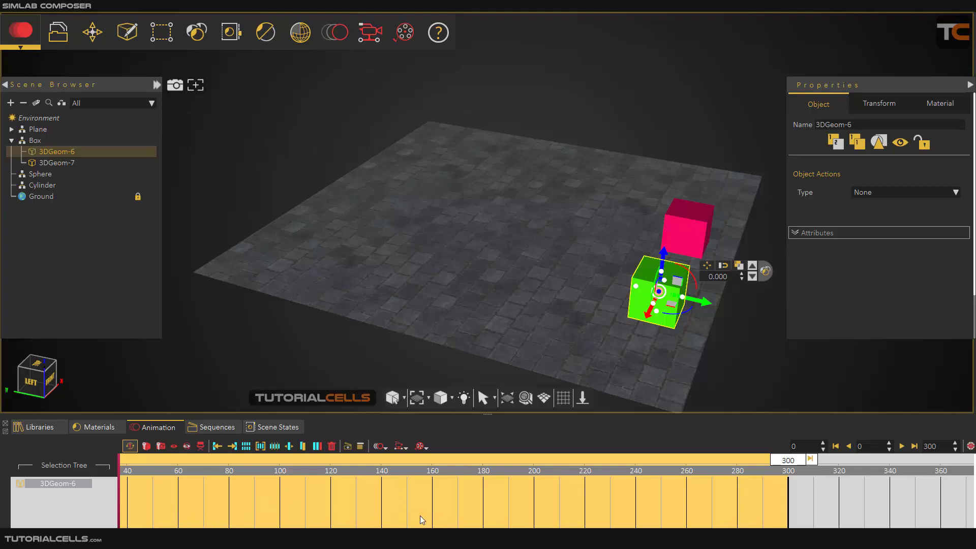
{"action": "scroll", "coordinate": [427, 503], "scroll_direction": "left", "scroll_amount": 3}
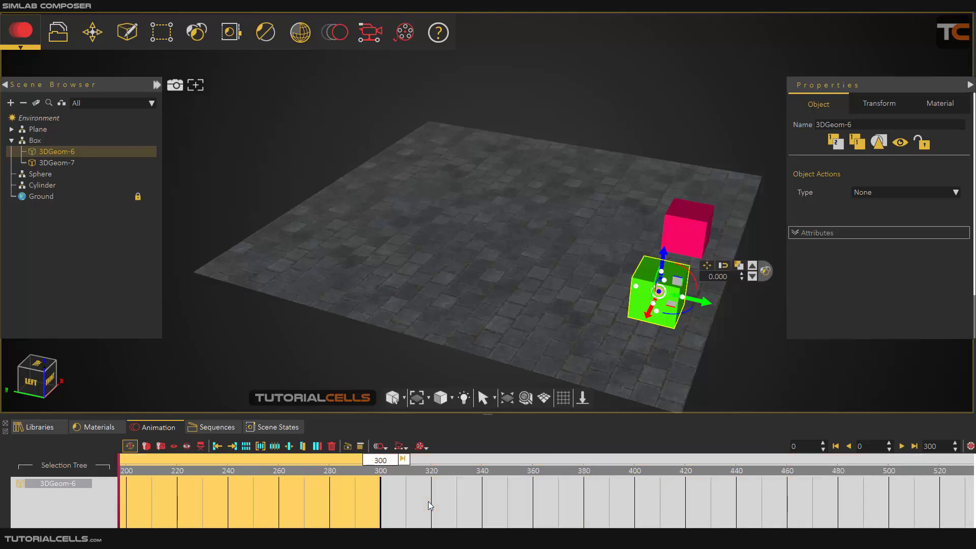
{"action": "scroll", "coordinate": [428, 503], "scroll_direction": "right", "scroll_amount": 3}
{"action": "scroll", "coordinate": [429, 502], "scroll_direction": "left", "scroll_amount": 3}
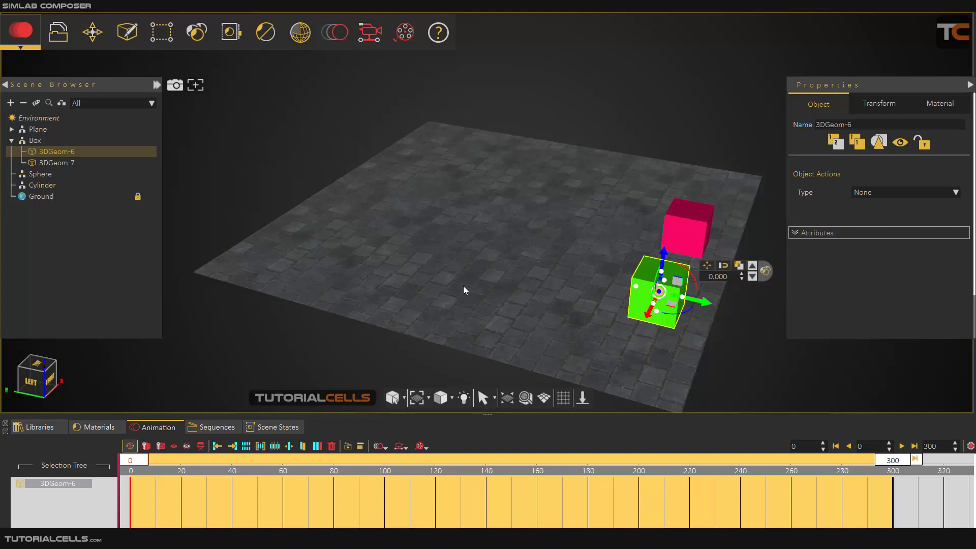
Step: Turn off automatic keyframing and add a keyframe for the green box at frame 0
{"action": "left_click", "coordinate": [131, 451]}
{"action": "middle_click_drag", "start_coordinate": [562, 299], "coordinate": [559, 300]}
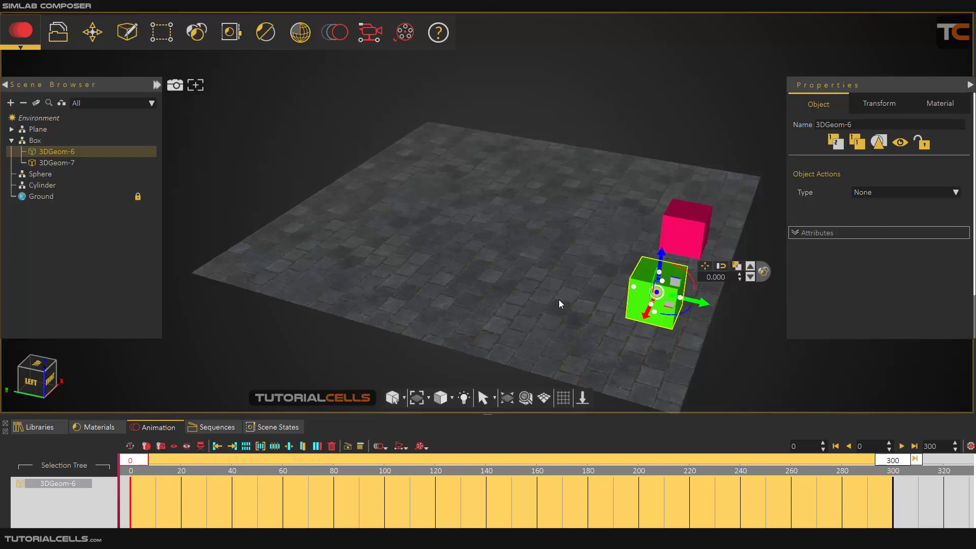
{"action": "left_click", "coordinate": [146, 447]}
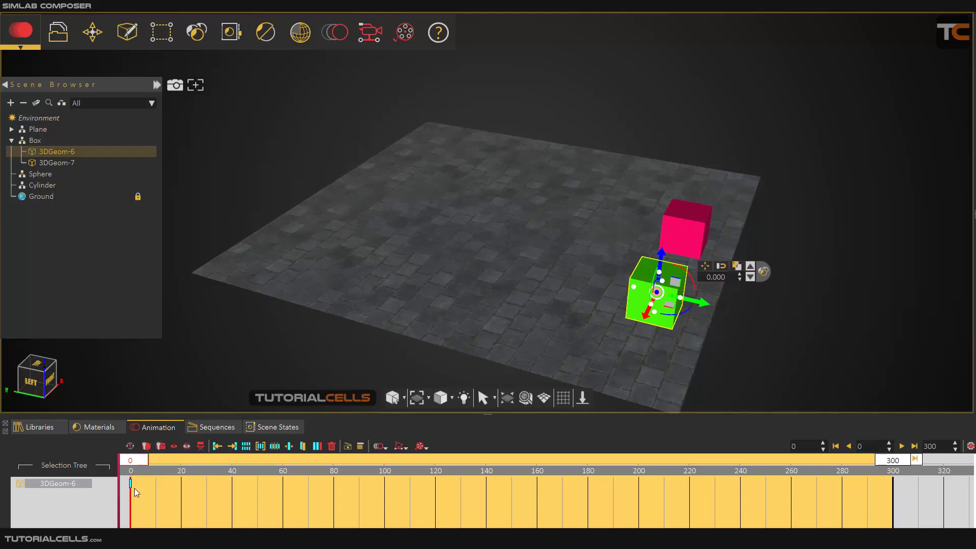
Step: Inspect the working frame and the easing options of the green box's keyframe at frame 0
{"action": "left_click", "coordinate": [130, 483]}
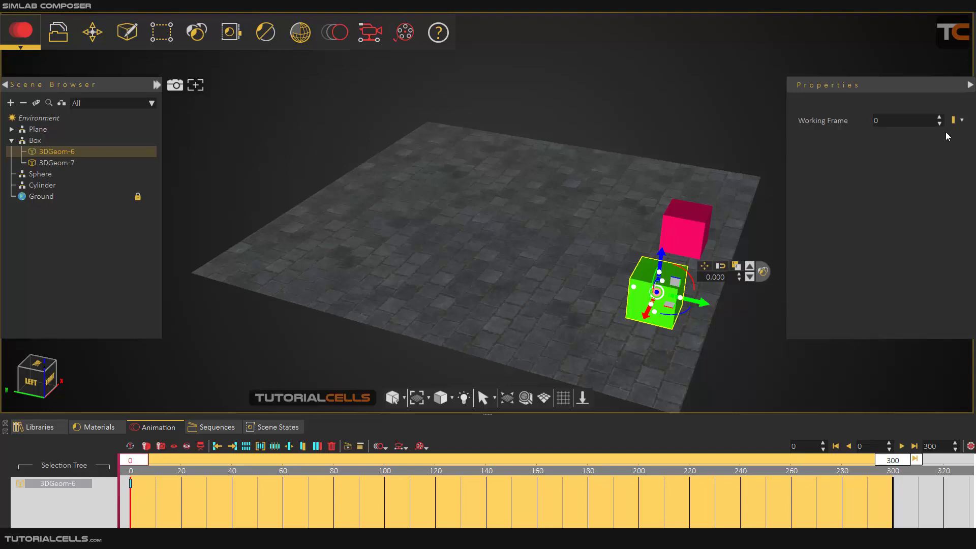
{"action": "left_click", "coordinate": [961, 122]}
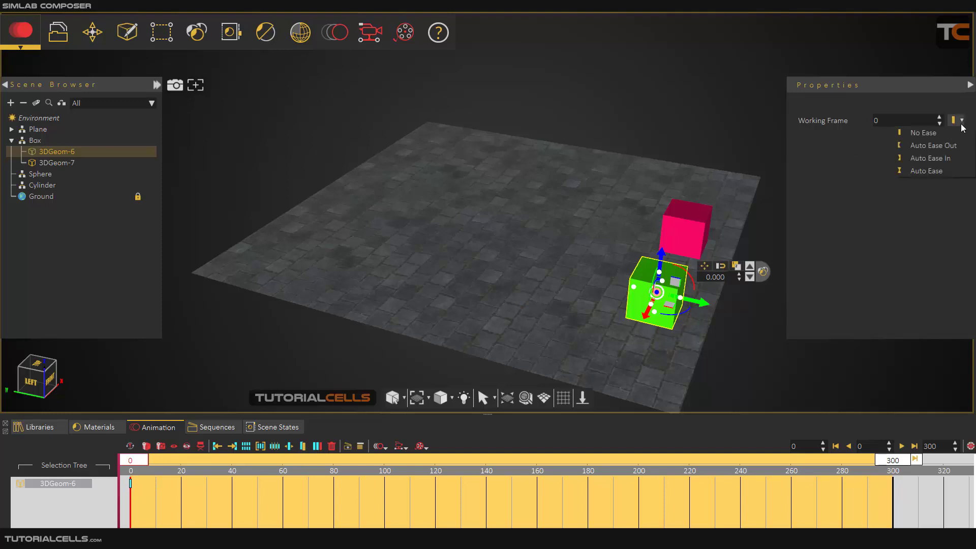
{"action": "left_click", "coordinate": [904, 201]}
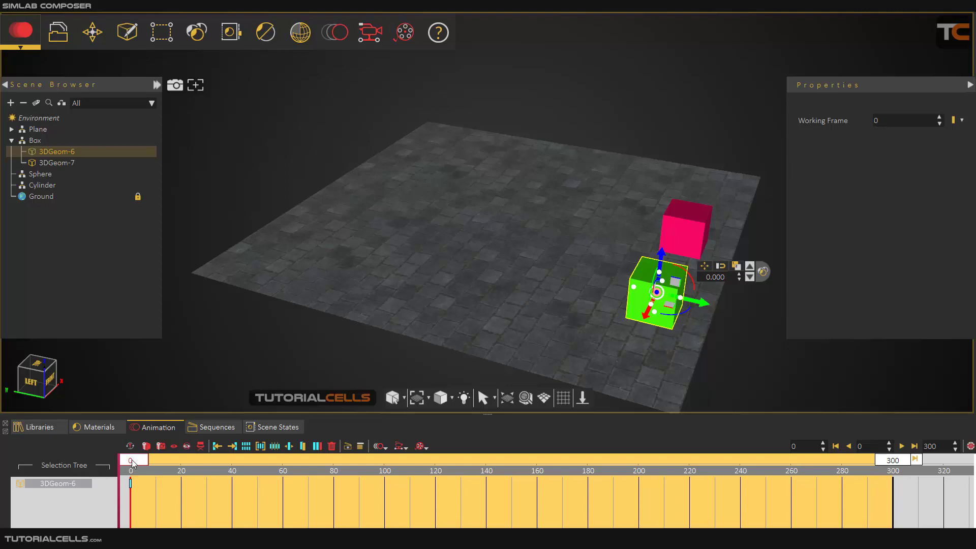
Step: At frame 80, move the green box about 5.575 units along its green axis across the plane and add a keyframe
{"action": "left_click_drag", "start_coordinate": [132, 459], "coordinate": [335, 463]}
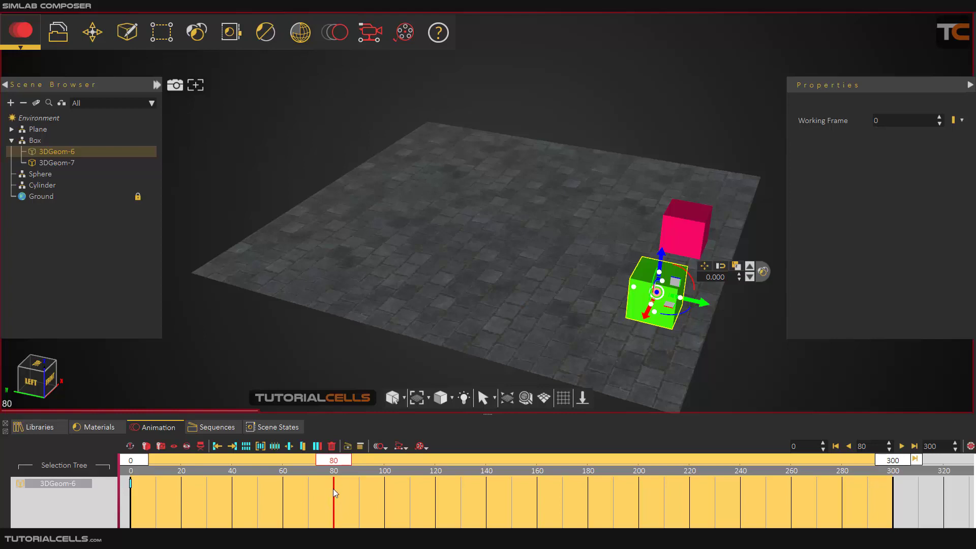
{"action": "left_click_drag", "start_coordinate": [129, 484], "coordinate": [135, 484]}
{"action": "left_click", "coordinate": [129, 485]}
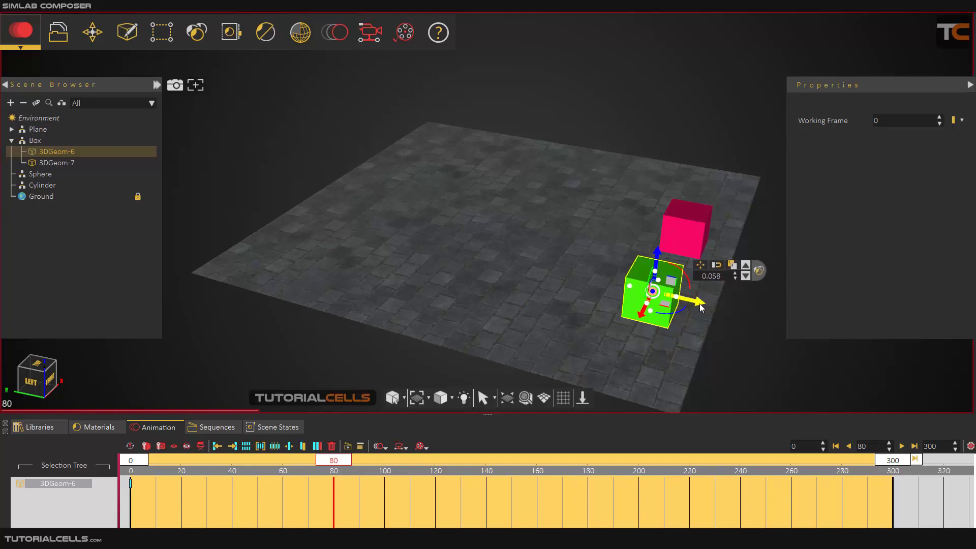
{"action": "left_click_drag", "start_coordinate": [699, 304], "coordinate": [319, 226]}
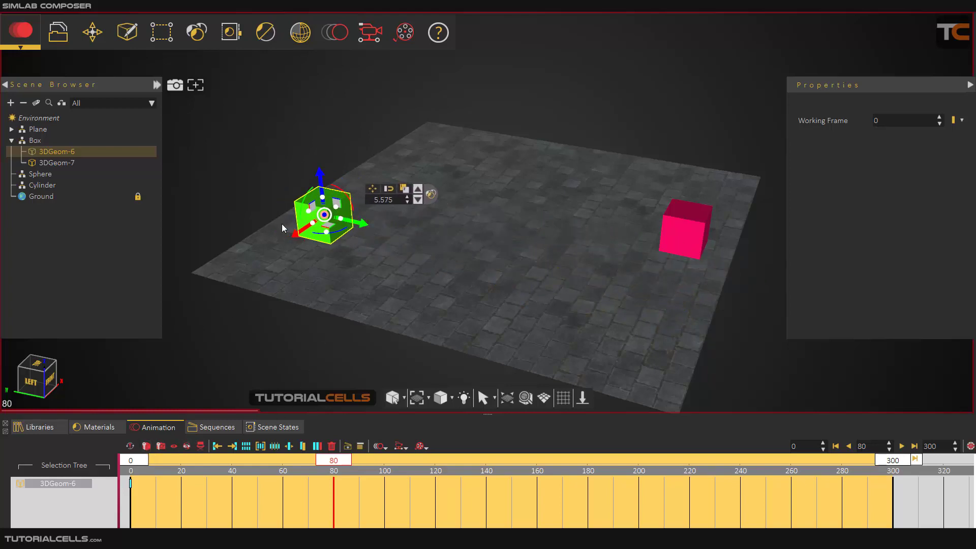
{"action": "left_click", "coordinate": [148, 447]}
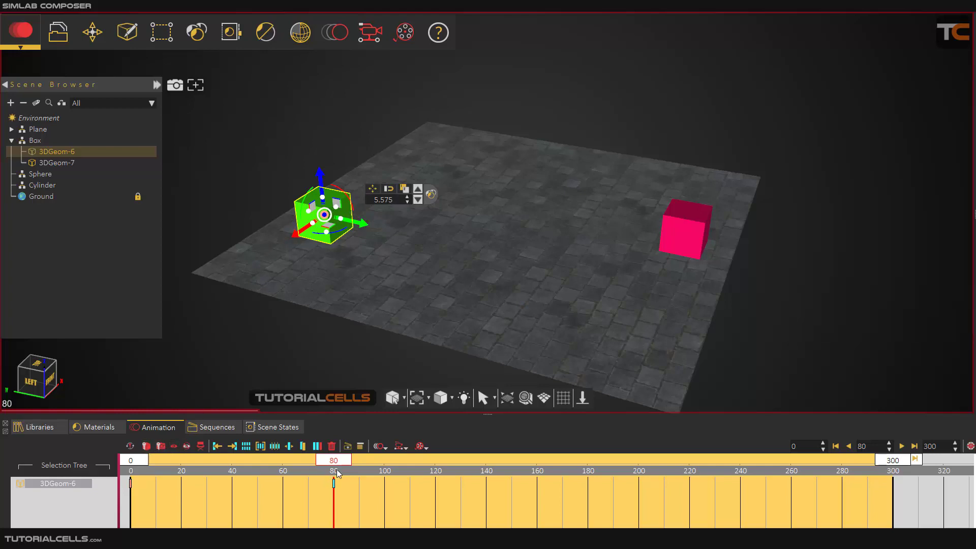
Step: Copy the green box's frame 0 keyframe and paste it at frame 140, suppressing the paste reminder for future copies
{"action": "left_click_drag", "start_coordinate": [336, 460], "coordinate": [487, 458]}
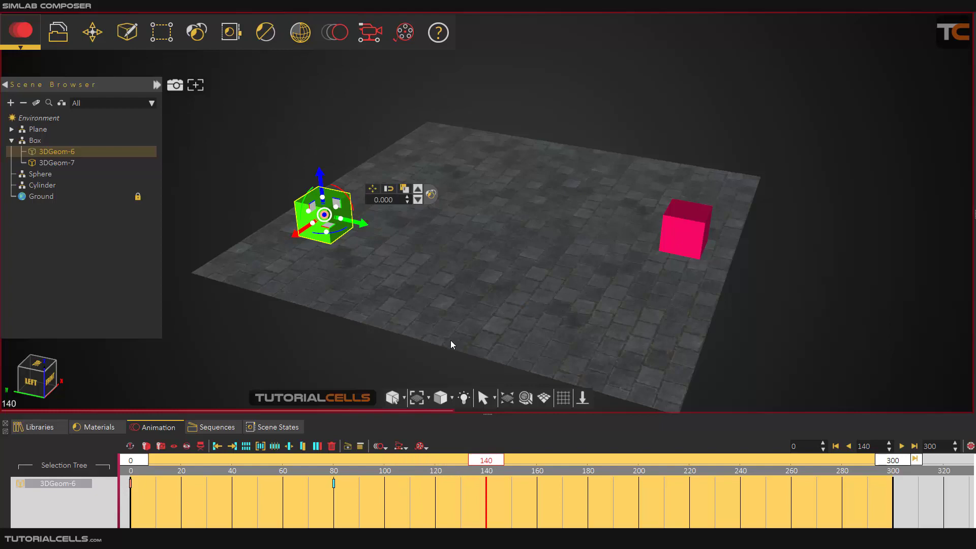
{"action": "left_click", "coordinate": [131, 484]}
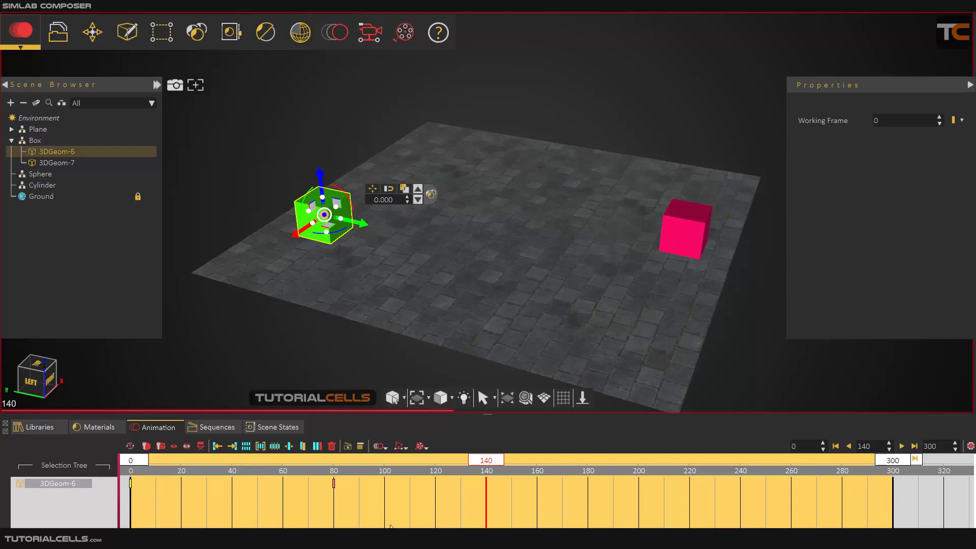
{"action": "key", "text": "ctrl+c"}
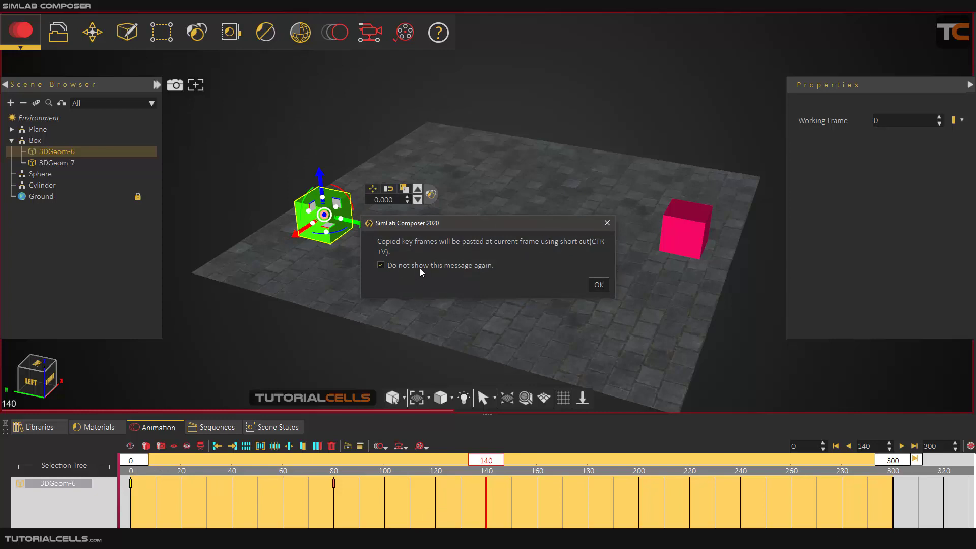
{"action": "left_click", "coordinate": [600, 286]}
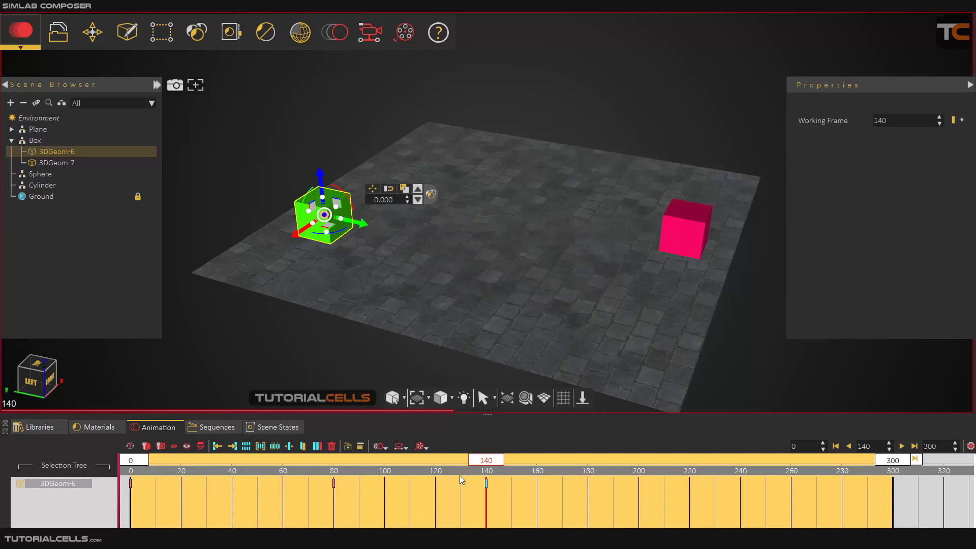
{"action": "left_click", "coordinate": [487, 463]}
{"action": "mouse_move", "coordinate": [487, 462]}
{"action": "left_mouse_down"}
{"action": "mouse_move", "coordinate": [131, 457]}
{"action": "mouse_move", "coordinate": [486, 450]}
{"action": "left_mouse_up"}
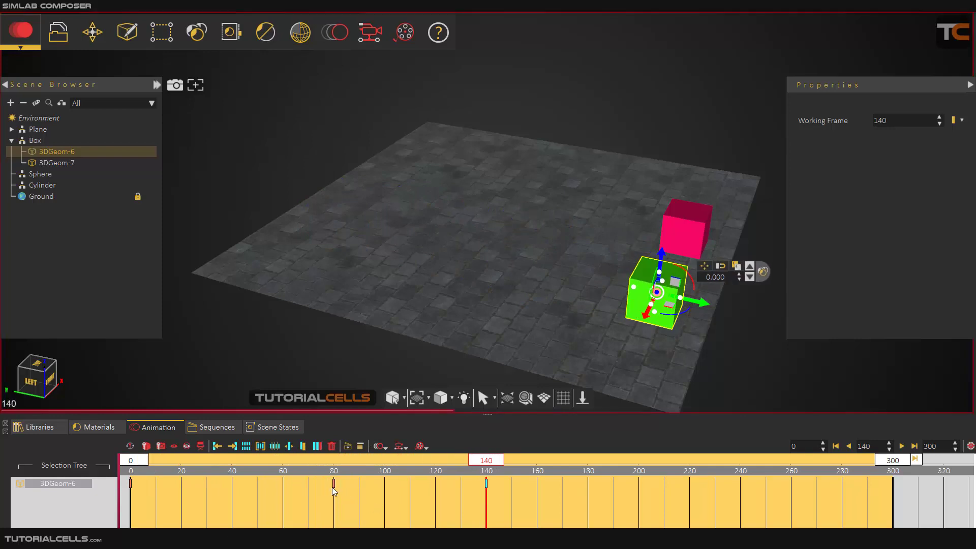
Step: Retime the green box's keyframes by shifting the last one to frame 240 and the middle one to frame 160
{"action": "left_click_drag", "start_coordinate": [487, 484], "coordinate": [741, 488]}
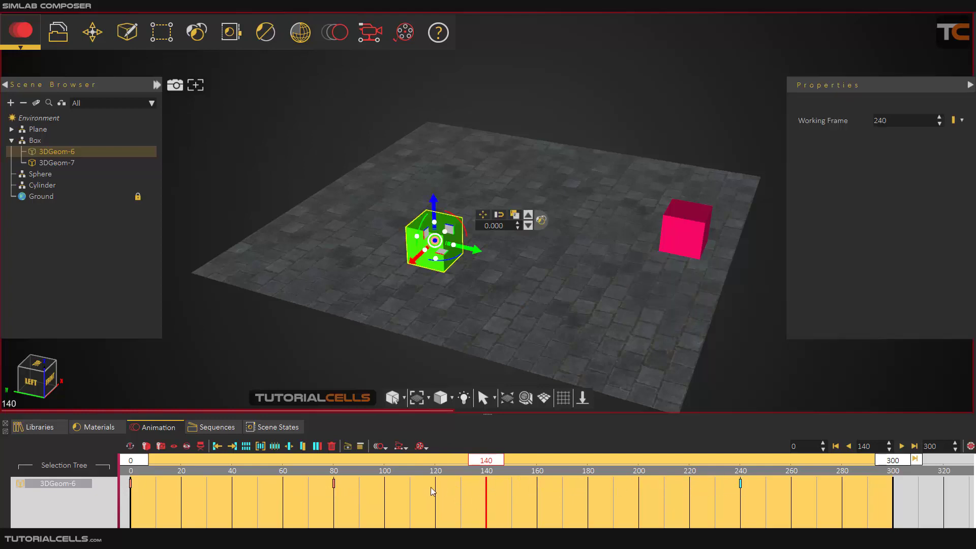
{"action": "left_click", "coordinate": [334, 483]}
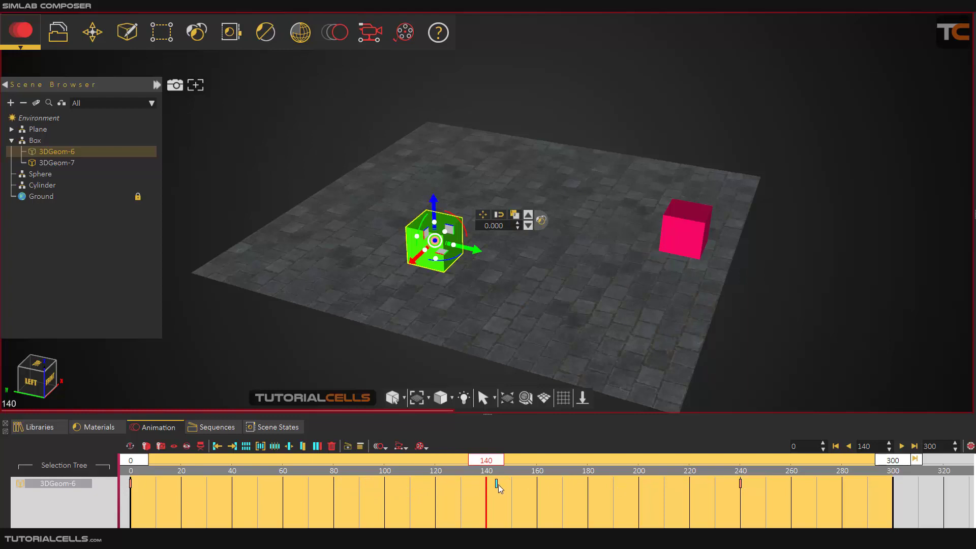
{"action": "left_click_drag", "start_coordinate": [537, 484], "coordinate": [537, 484]}
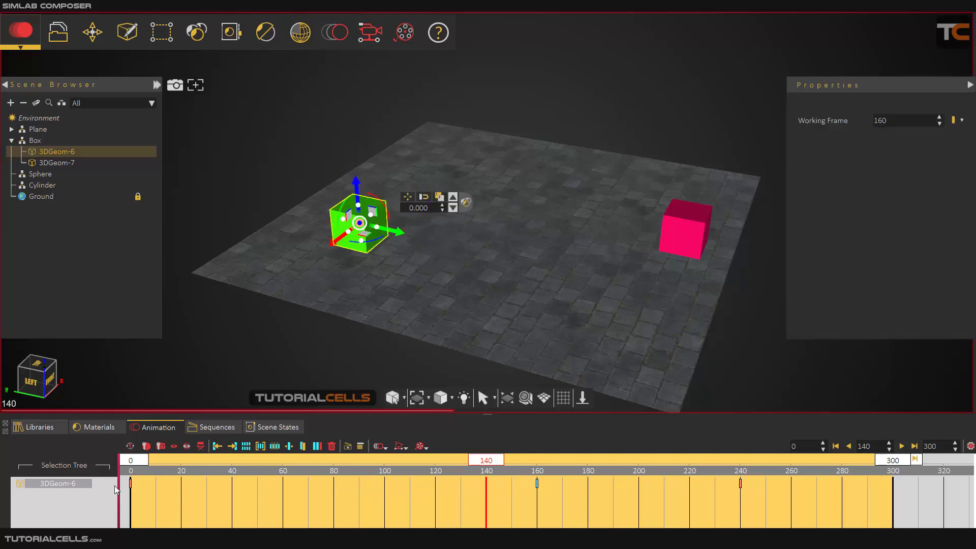
Step: Play the animation from frame 0 to review the green box's motion, and pause it
{"action": "left_click_drag", "start_coordinate": [475, 460], "coordinate": [135, 470]}
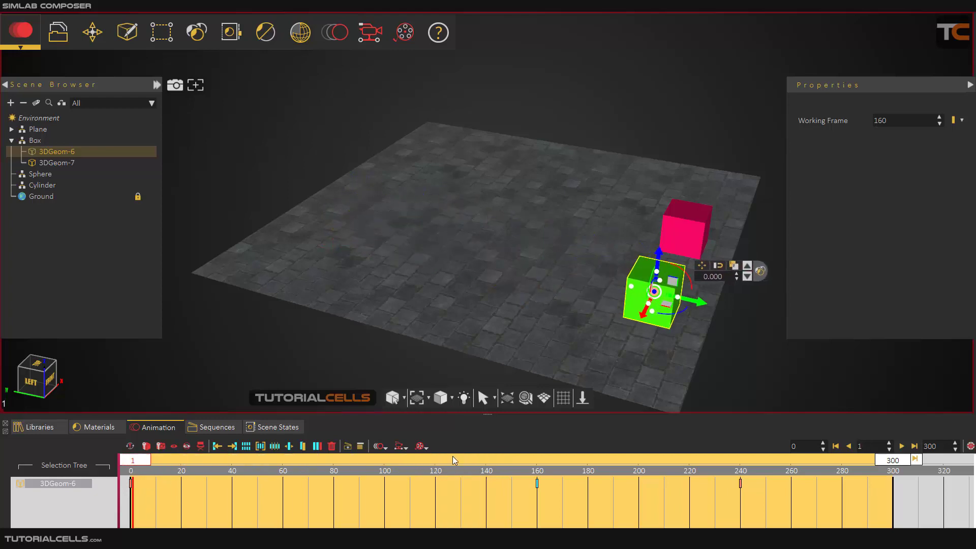
{"action": "left_click", "coordinate": [133, 463]}
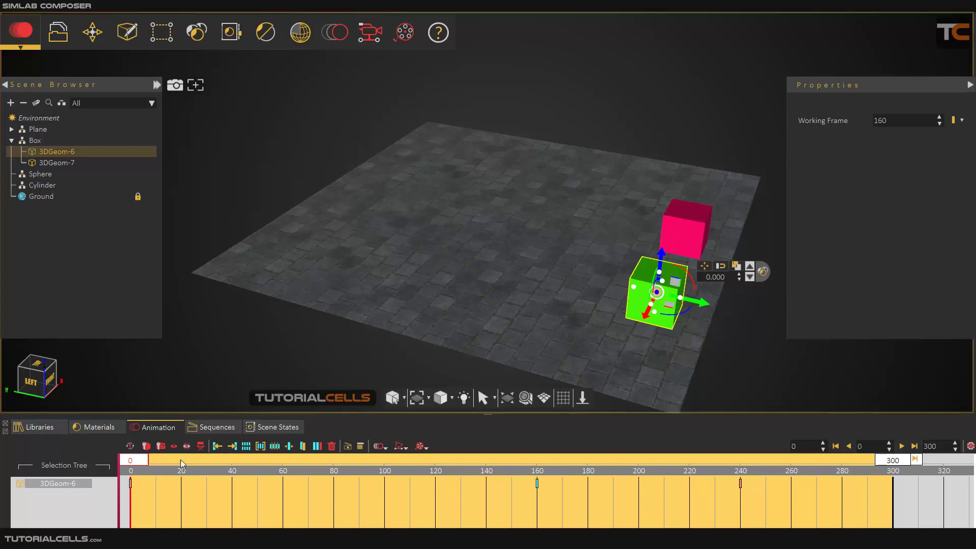
{"action": "left_click", "coordinate": [902, 446]}
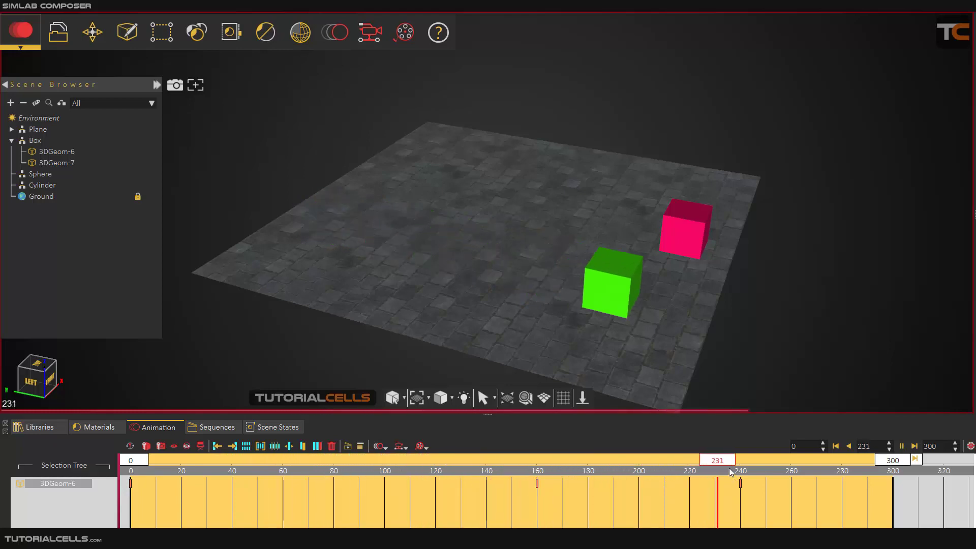
{"action": "left_click", "coordinate": [902, 445]}
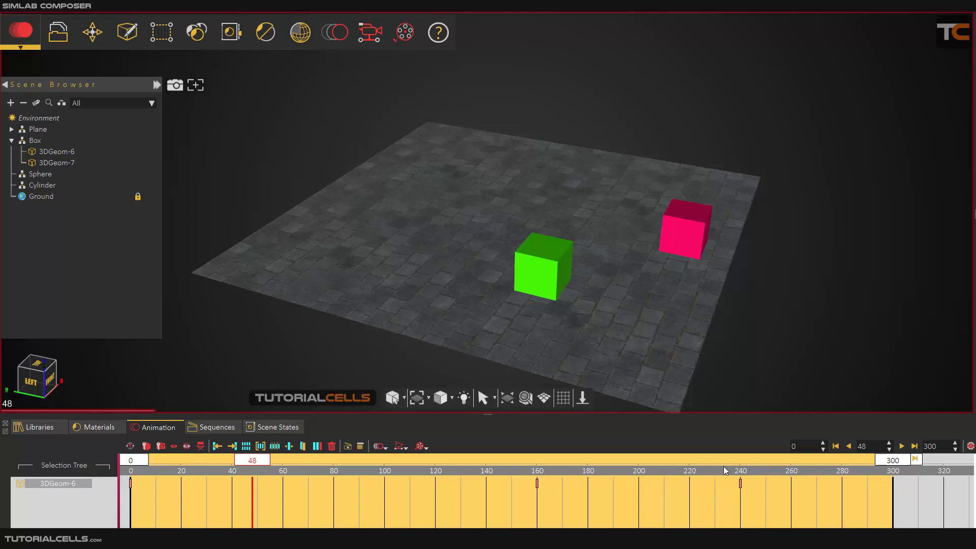
Step: Move the green box's last keyframe to frame 200
{"action": "left_click_drag", "start_coordinate": [740, 482], "coordinate": [642, 482]}
{"action": "left_click", "coordinate": [639, 482]}
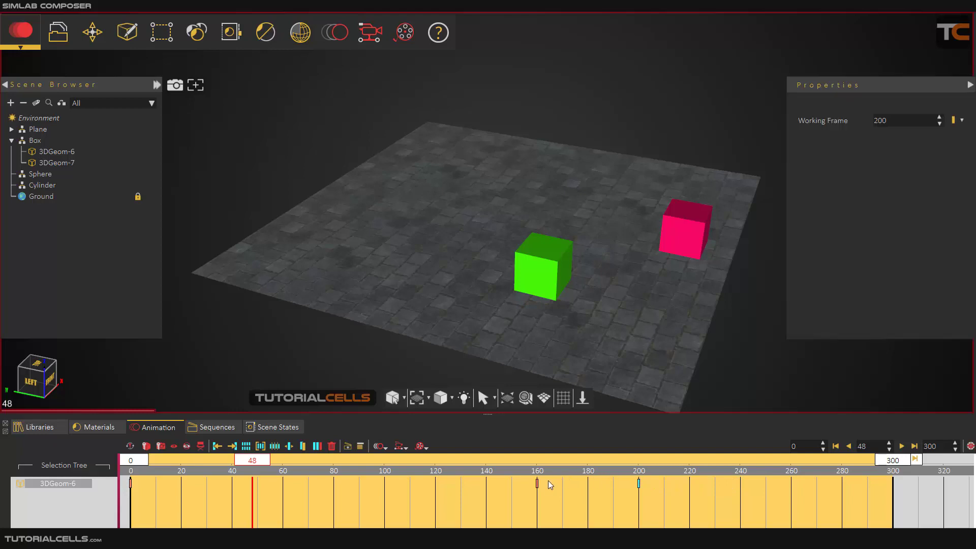
Step: Play the animation from about frame 154 to review the green box's return motion, and pause it
{"action": "left_click", "coordinate": [523, 466]}
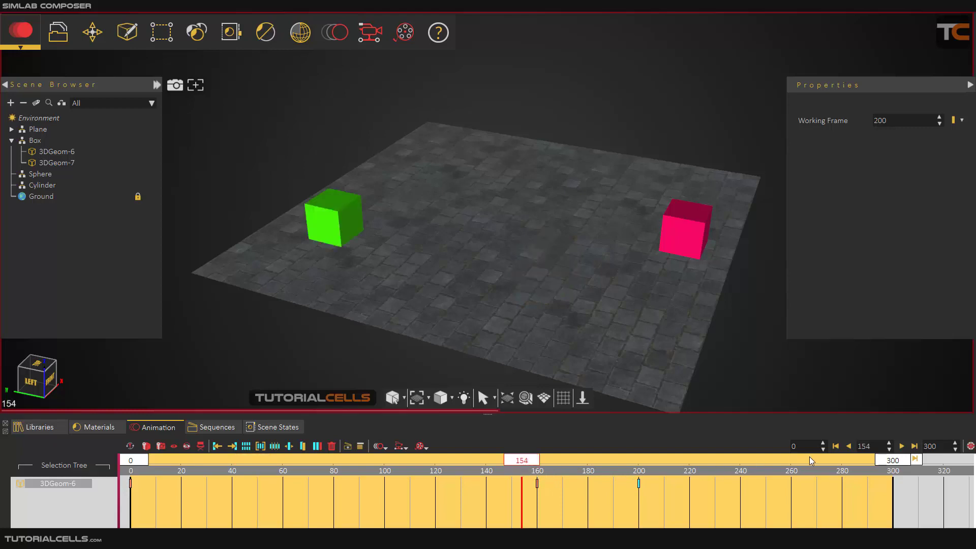
{"action": "left_click", "coordinate": [901, 446]}
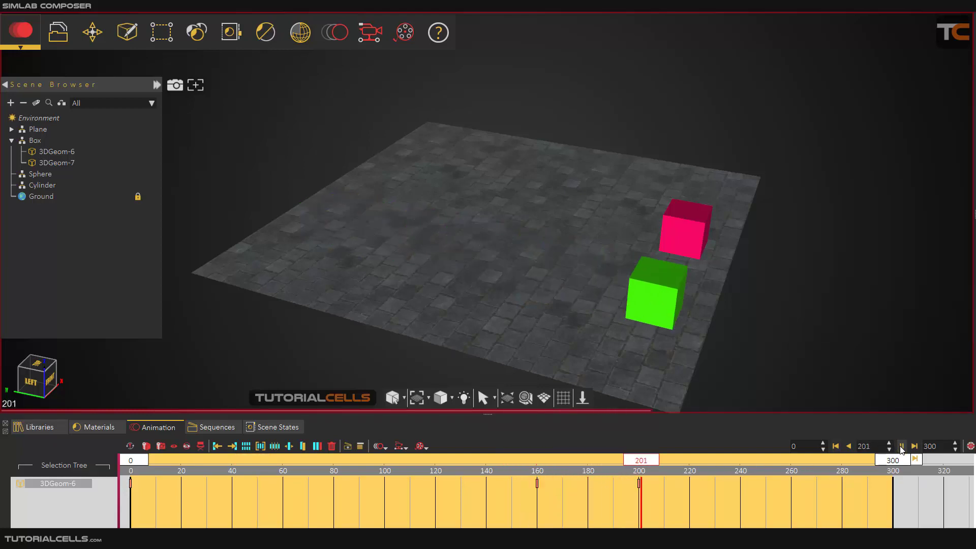
{"action": "left_click", "coordinate": [901, 447]}
Step: Move the green box's middle keyframe to frame 90
{"action": "left_click_drag", "start_coordinate": [680, 463], "coordinate": [201, 479]}
{"action": "left_click_drag", "start_coordinate": [537, 483], "coordinate": [359, 486]}
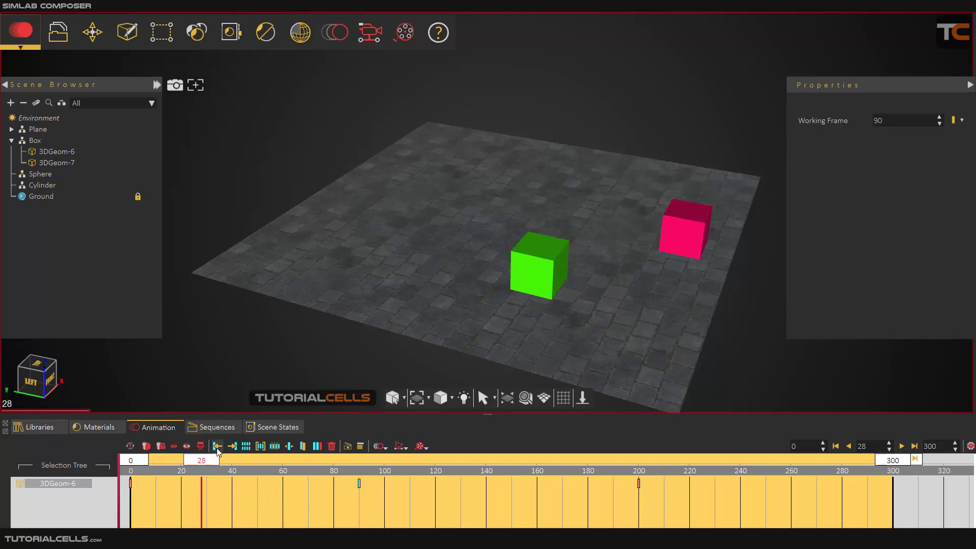
Step: At frame 90, rotate the green box by about 40 degrees and record the new orientation as a keyframe
{"action": "left_click_drag", "start_coordinate": [216, 460], "coordinate": [361, 434]}
{"action": "left_click", "coordinate": [317, 203]}
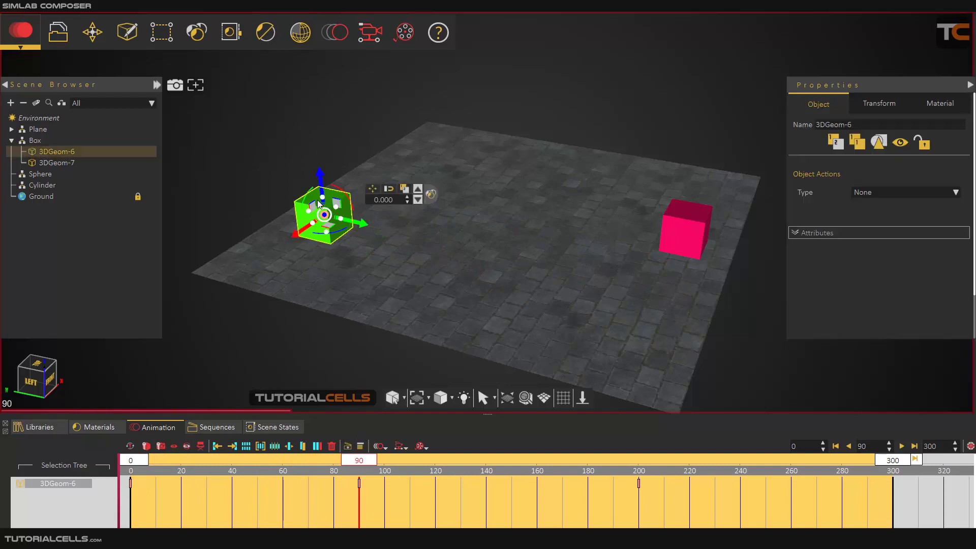
{"action": "left_click_drag", "start_coordinate": [314, 233], "coordinate": [353, 230]}
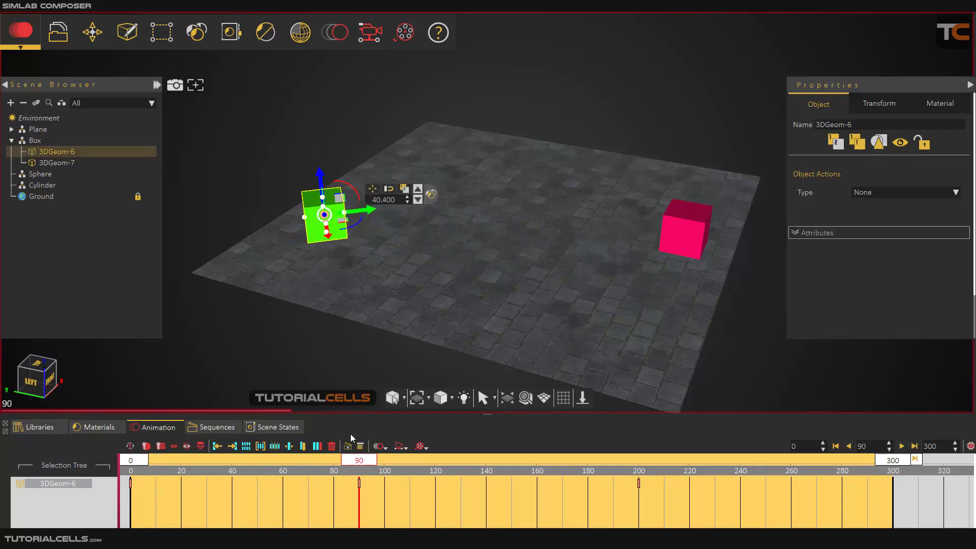
{"action": "left_click", "coordinate": [147, 446]}
Step: At frame 177, rotate the green box to a tilted orientation and record it as a new keyframe
{"action": "left_click_drag", "start_coordinate": [351, 464], "coordinate": [580, 437]}
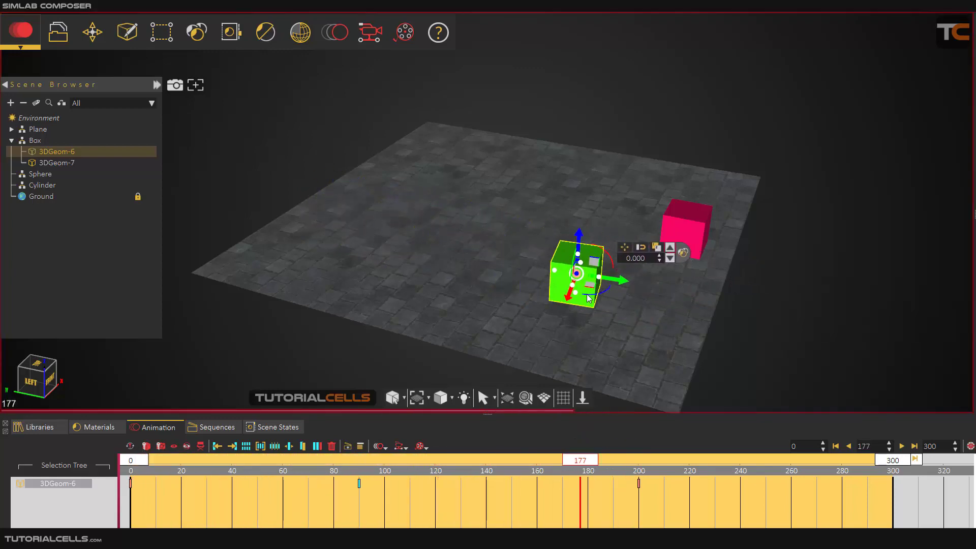
{"action": "left_click_drag", "start_coordinate": [587, 294], "coordinate": [603, 282]}
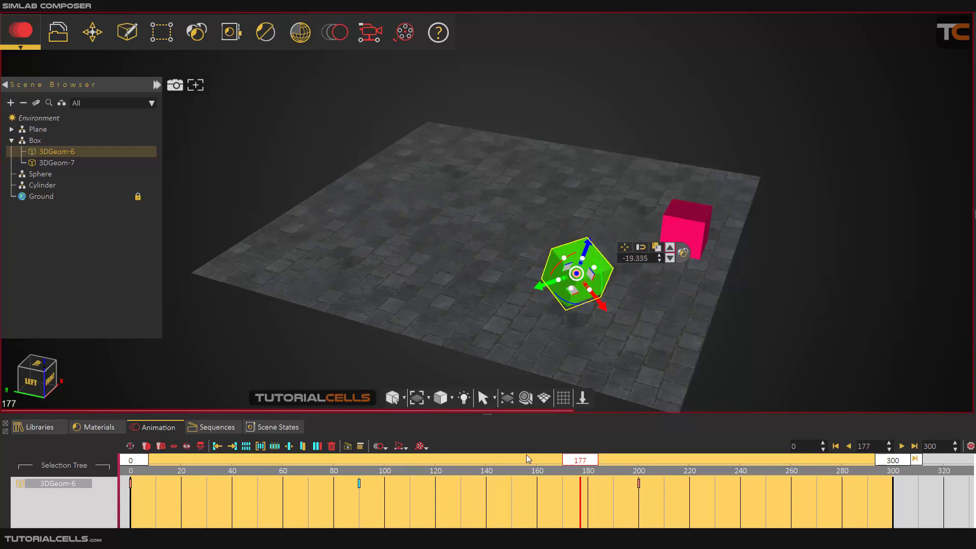
{"action": "left_click", "coordinate": [147, 446]}
Step: Scrub through the timeline to review the green box's combined movement and rotation
{"action": "left_click_drag", "start_coordinate": [586, 463], "coordinate": [197, 452]}
{"action": "left_click", "coordinate": [265, 446]}
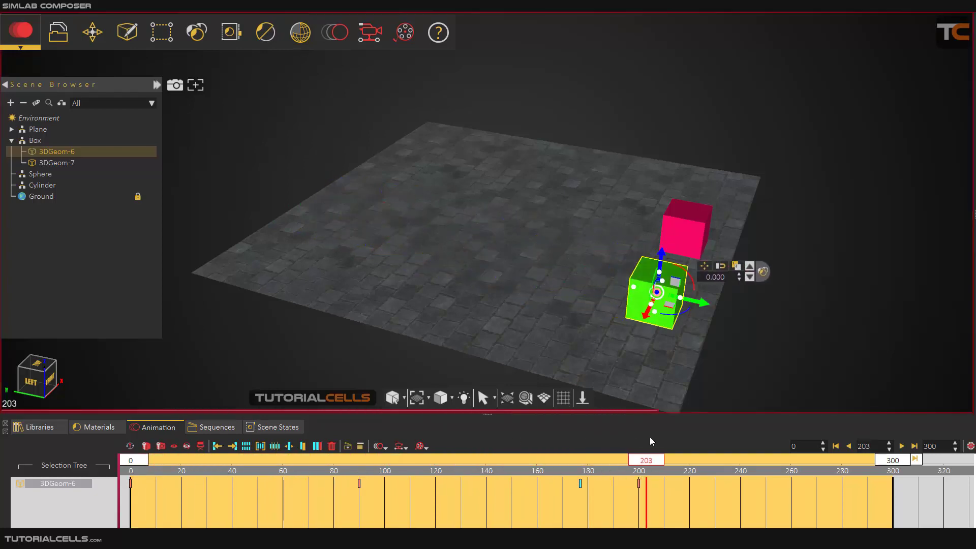
{"action": "left_click_drag", "start_coordinate": [262, 461], "coordinate": [260, 460]}
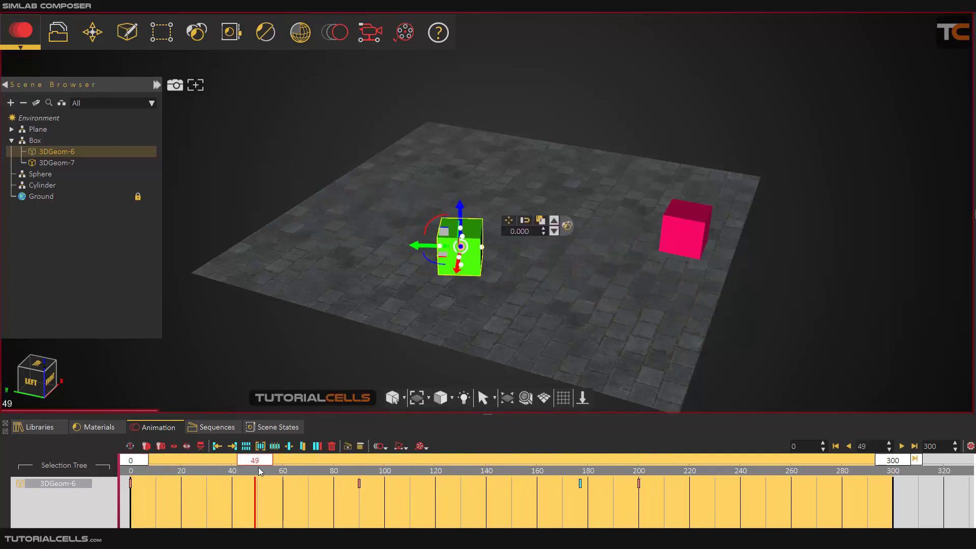
Step: Step through the green box's keyframes one by one from frame 0 to frame 200 and back to frame 0
{"action": "left_click_drag", "start_coordinate": [651, 501], "coordinate": [130, 473]}
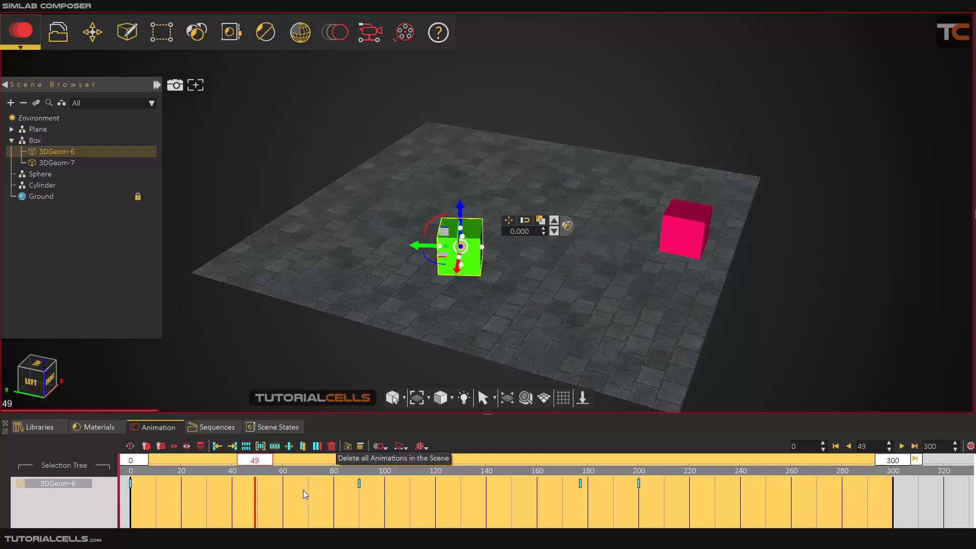
{"action": "left_click", "coordinate": [167, 483]}
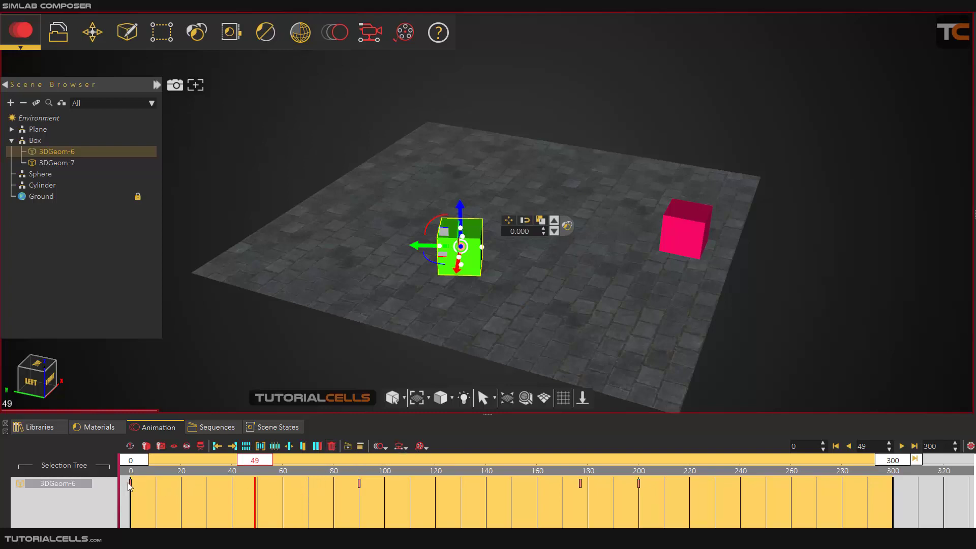
{"action": "left_click", "coordinate": [215, 447]}
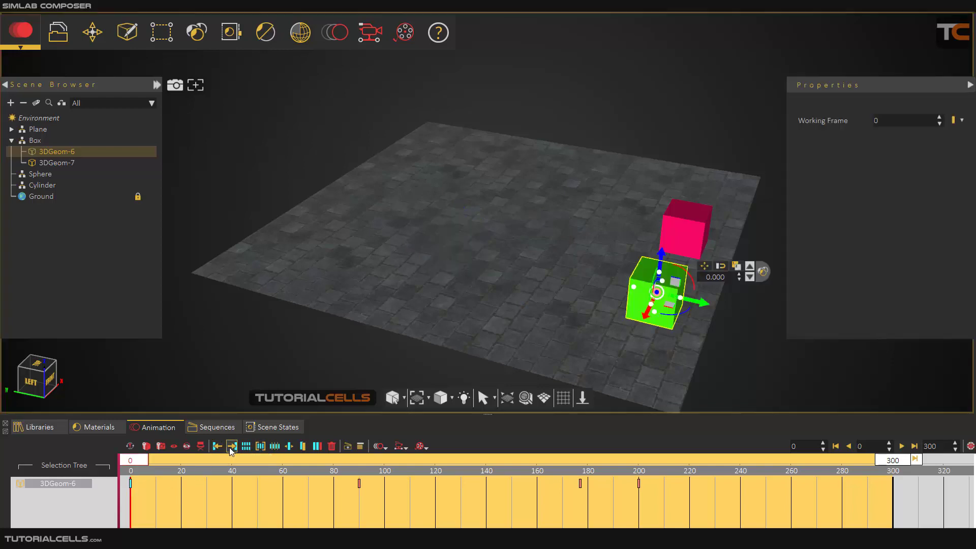
{"action": "left_click", "coordinate": [230, 447]}
{"action": "left_click", "coordinate": [232, 447]}
{"action": "left_click", "coordinate": [230, 447]}
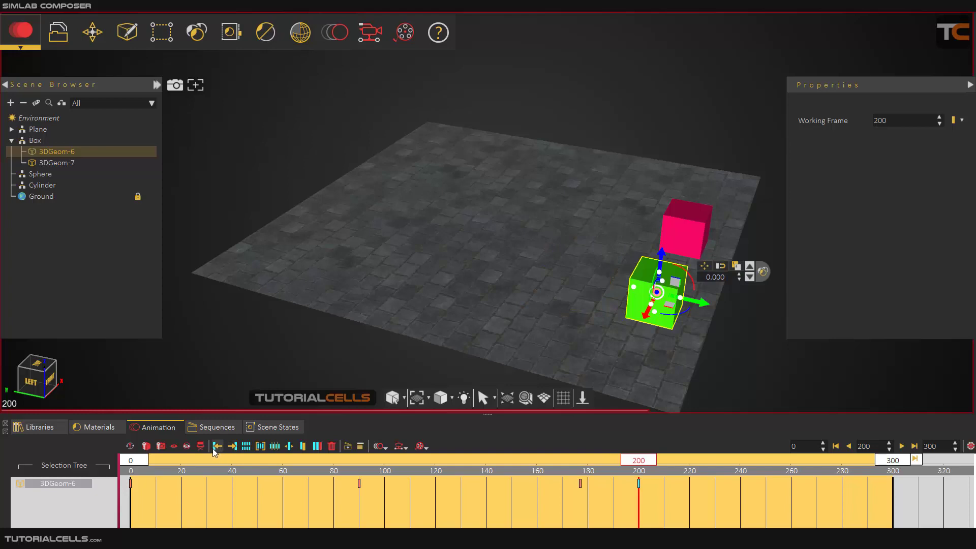
{"action": "left_click", "coordinate": [213, 447]}
{"action": "left_click", "coordinate": [216, 447]}
{"action": "left_click", "coordinate": [215, 447]}
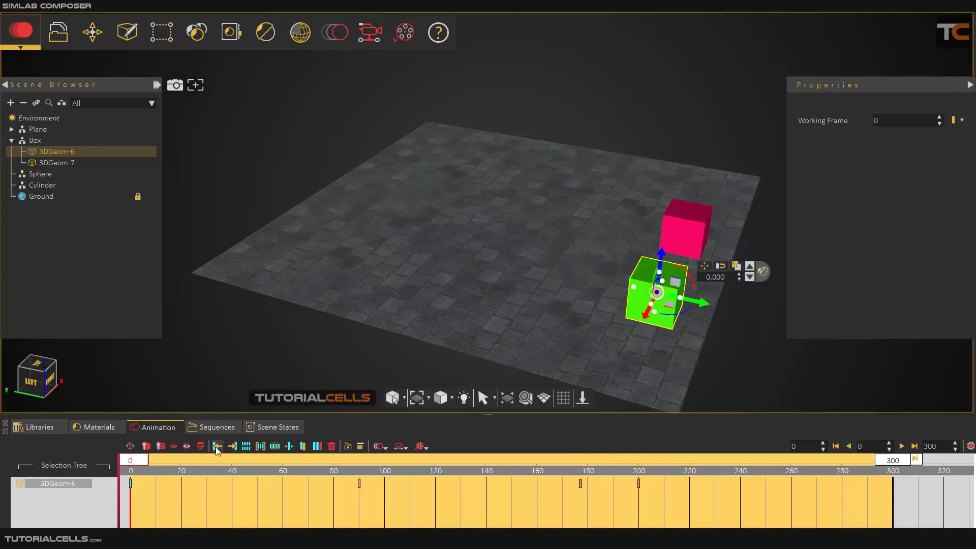
Step: Collapse all of the green box's keyframes into one group and select that group
{"action": "left_click", "coordinate": [246, 447]}
{"action": "left_click", "coordinate": [260, 447]}
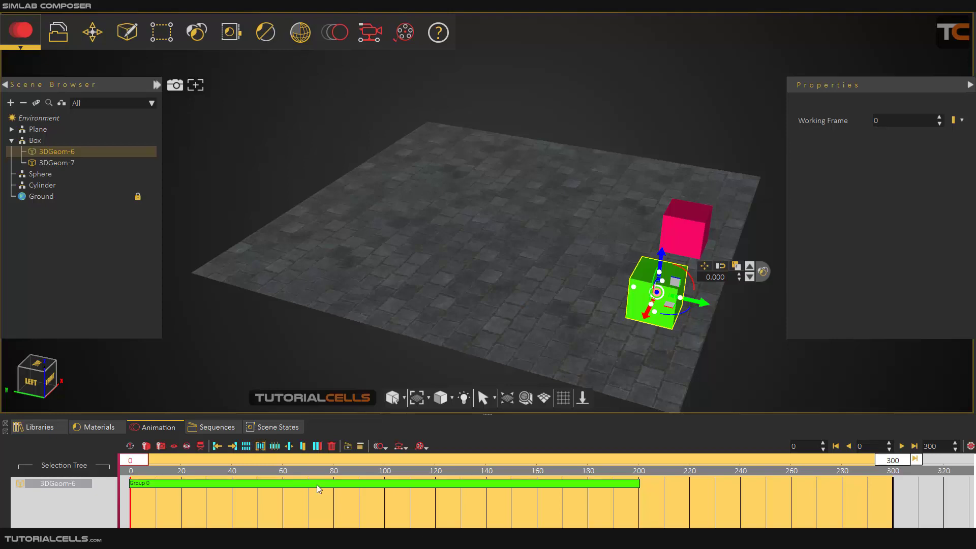
{"action": "left_click", "coordinate": [356, 482]}
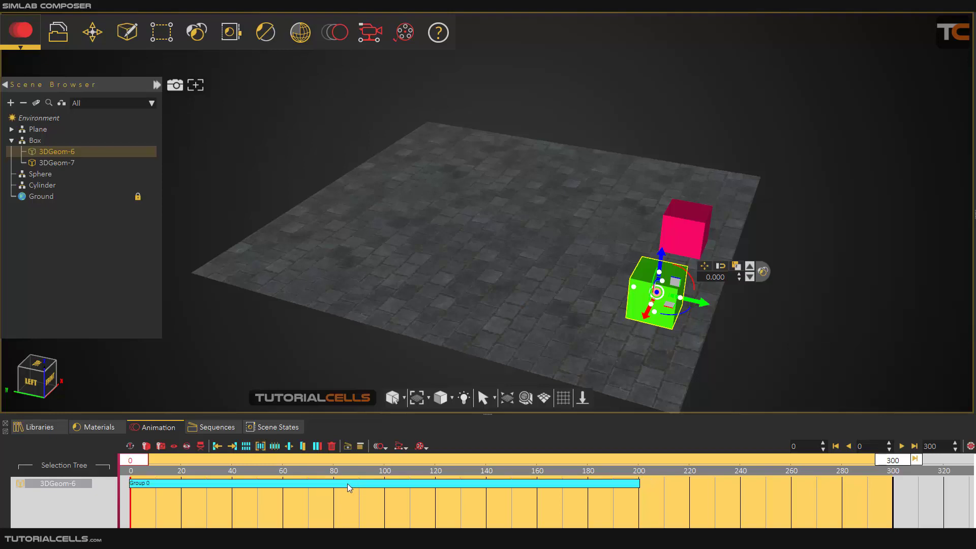
{"action": "left_click", "coordinate": [634, 485]}
Step: Delete all animations in the scene
{"action": "left_click", "coordinate": [331, 446]}
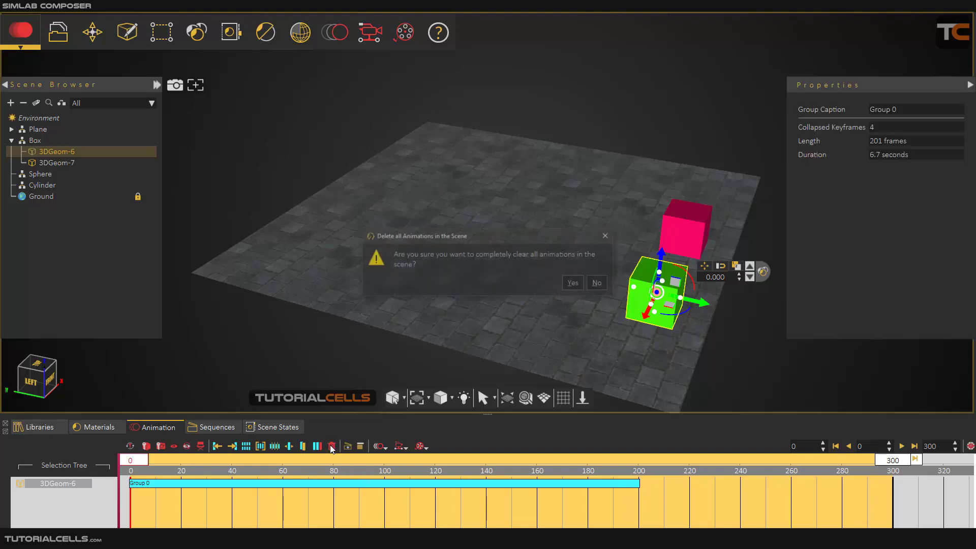
{"action": "left_click", "coordinate": [574, 284]}
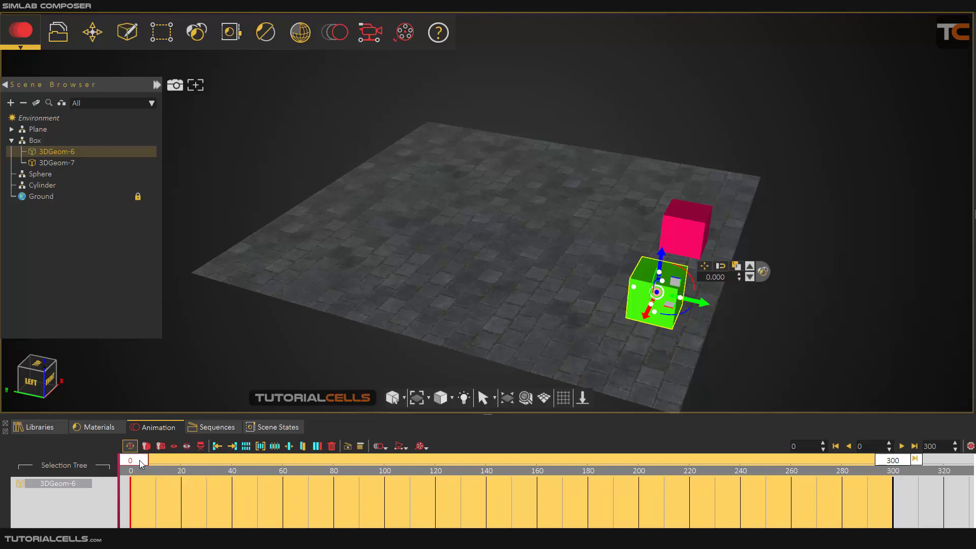
Step: With automatic keyframing on, move the green box to the opposite side of the plane at frame 120
{"action": "left_click_drag", "start_coordinate": [141, 463], "coordinate": [438, 460]}
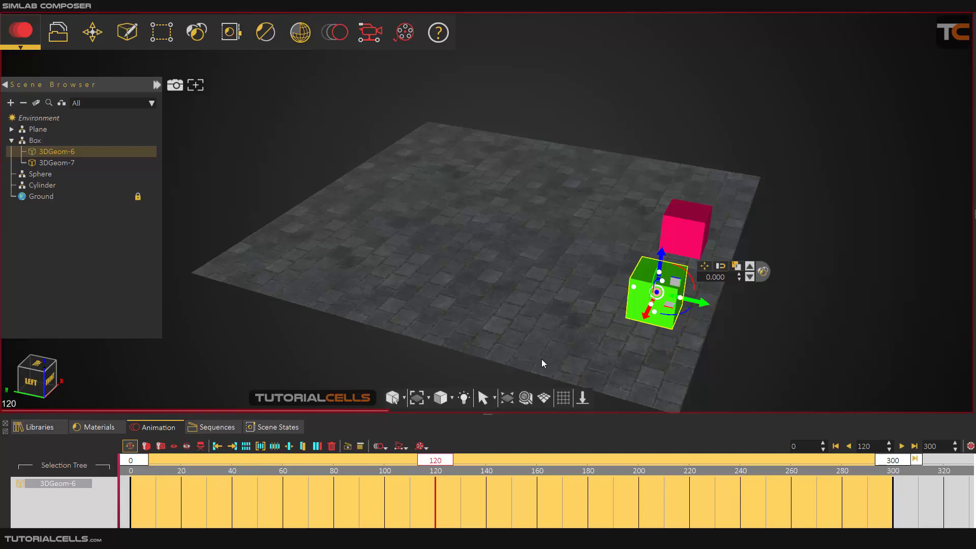
{"action": "left_click_drag", "start_coordinate": [712, 306], "coordinate": [680, 299]}
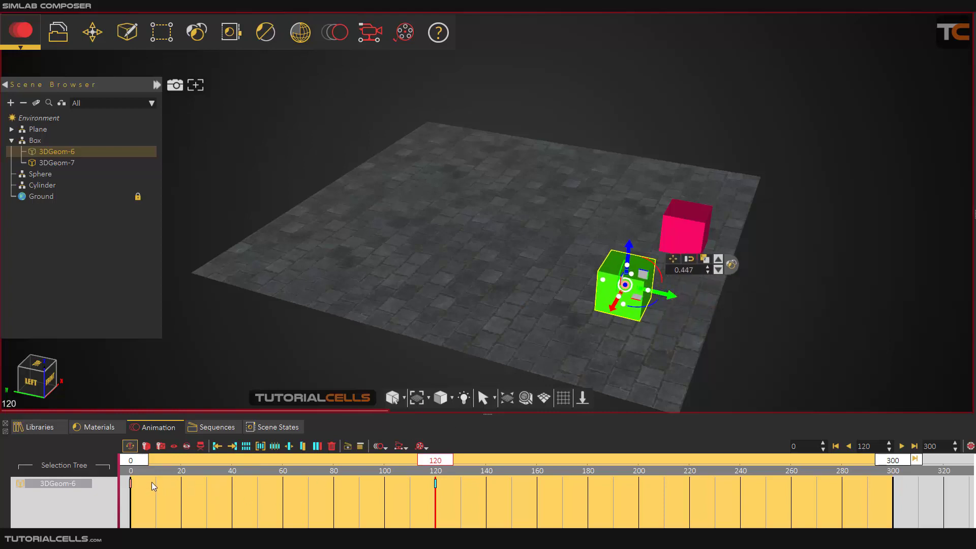
{"action": "key", "text": "ctrl+z"}
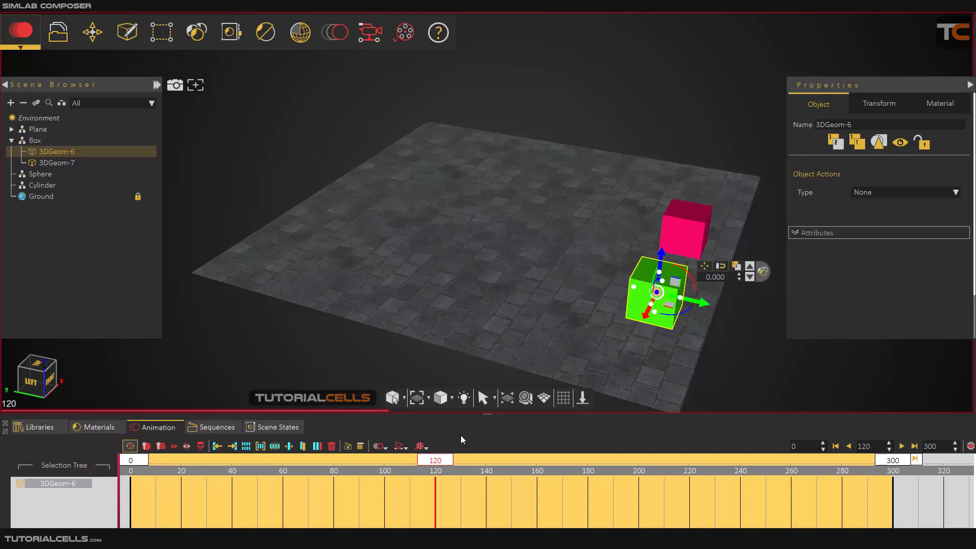
{"action": "left_click_drag", "start_coordinate": [431, 457], "coordinate": [437, 458]}
{"action": "left_click_drag", "start_coordinate": [698, 305], "coordinate": [352, 278]}
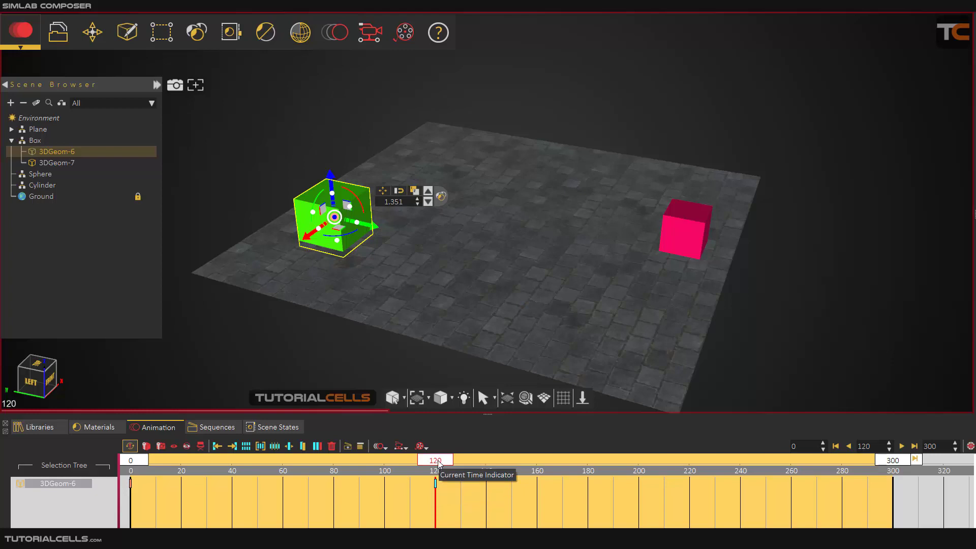
Step: At frame 220, move the green box near the plane's far corner, rotate it about 37 degrees, and scrub back to frame 44
{"action": "left_click_drag", "start_coordinate": [436, 460], "coordinate": [694, 426]}
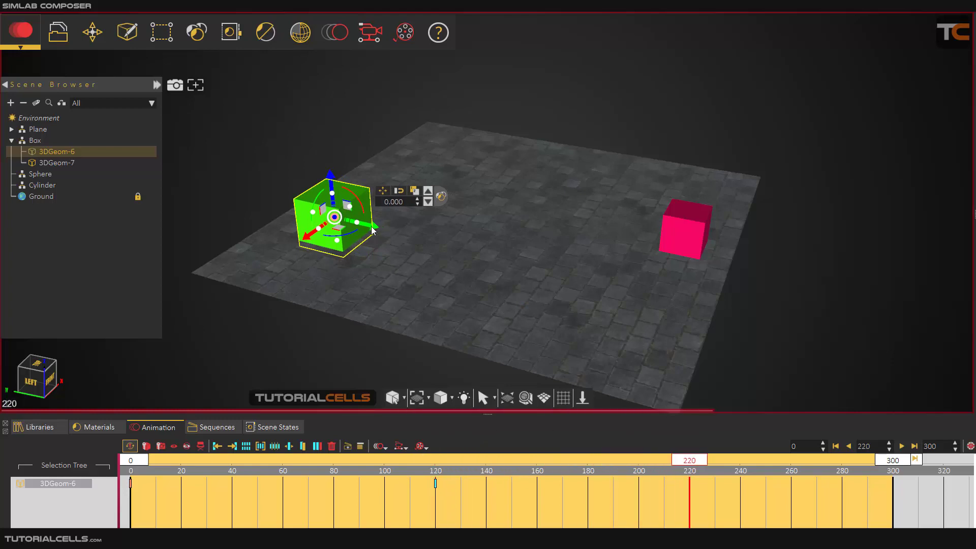
{"action": "mouse_move", "coordinate": [372, 230]}
{"action": "left_mouse_down"}
{"action": "mouse_move", "coordinate": [472, 252]}
{"action": "mouse_move", "coordinate": [464, 238]}
{"action": "left_mouse_up"}
{"action": "left_click_drag", "start_coordinate": [448, 216], "coordinate": [449, 137]}
{"action": "left_click_drag", "start_coordinate": [435, 179], "coordinate": [426, 194]}
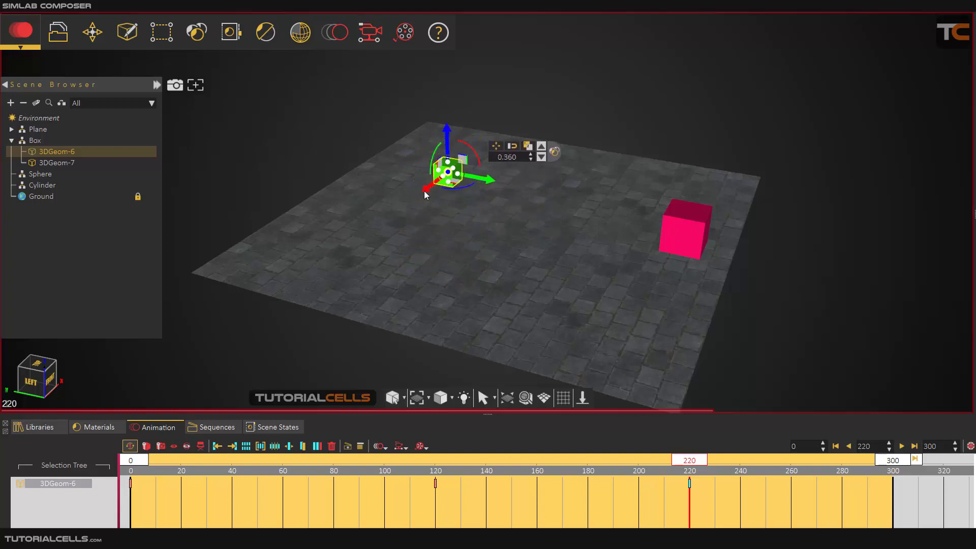
{"action": "left_click_drag", "start_coordinate": [470, 149], "coordinate": [484, 177]}
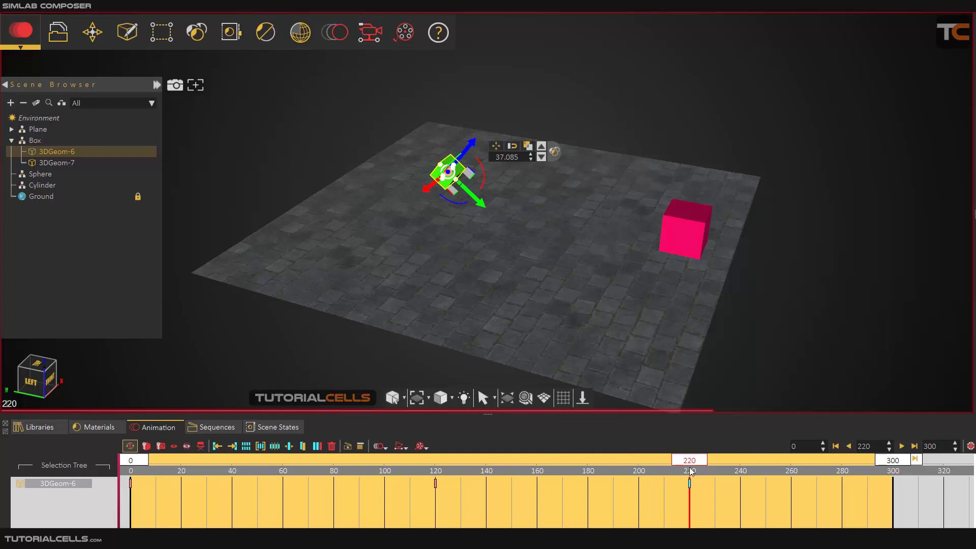
{"action": "left_click_drag", "start_coordinate": [691, 466], "coordinate": [239, 442]}
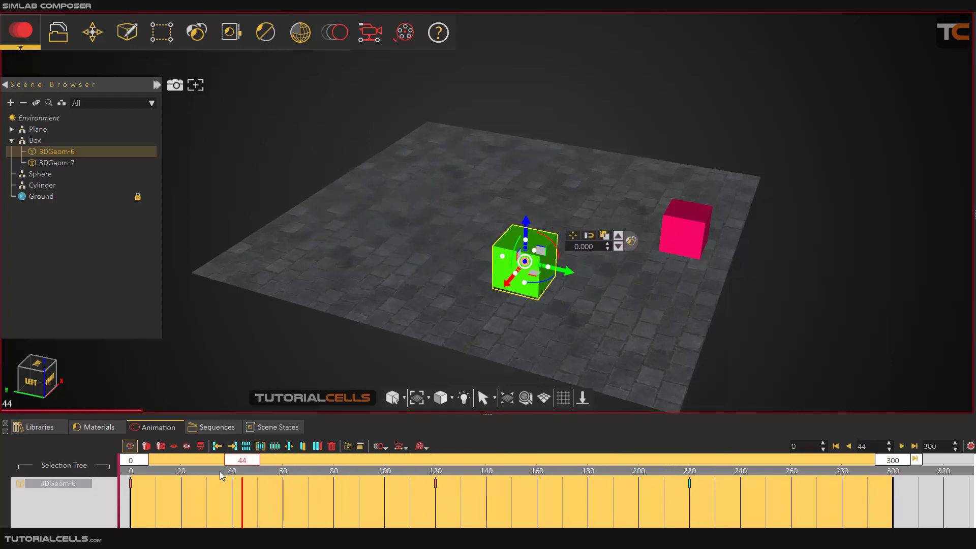
Step: Shift the green box's frame 120 keyframe by 3 frames with the Move Selected Keyframes command
{"action": "left_click", "coordinate": [435, 483]}
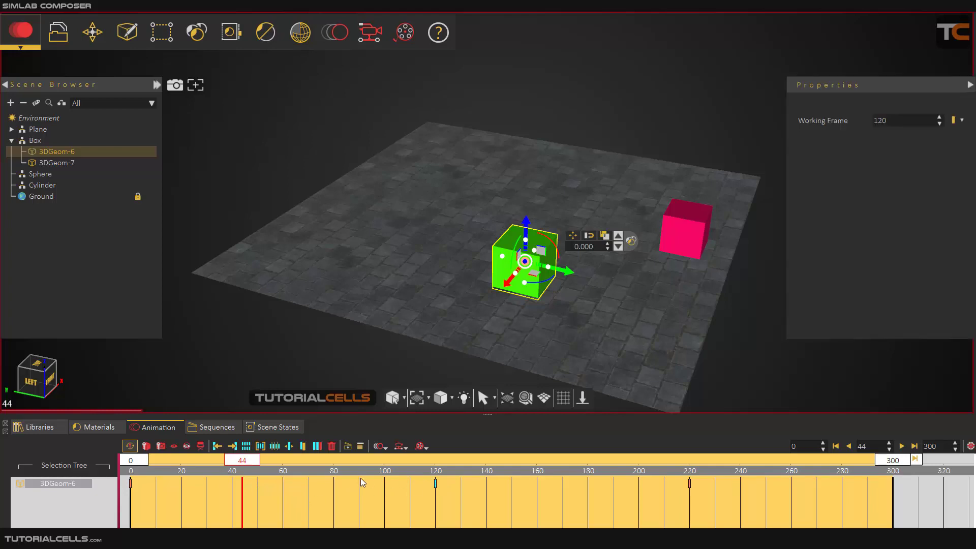
{"action": "left_click", "coordinate": [288, 446]}
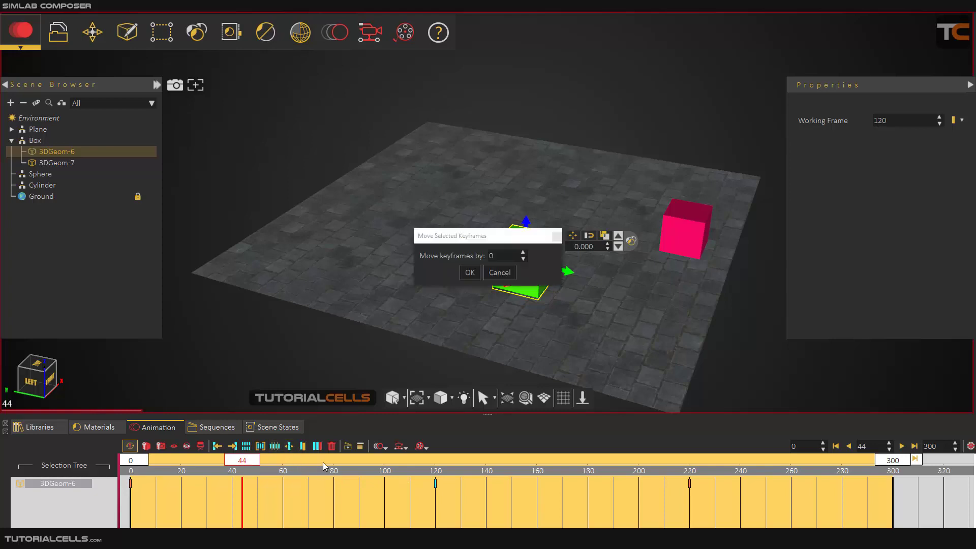
{"action": "triple_click", "coordinate": [523, 252]}
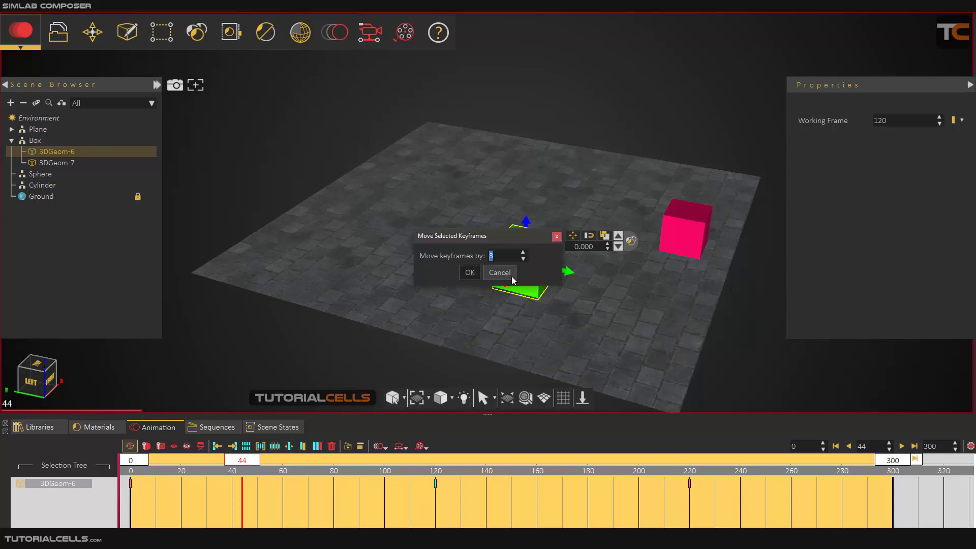
{"action": "left_click", "coordinate": [469, 272]}
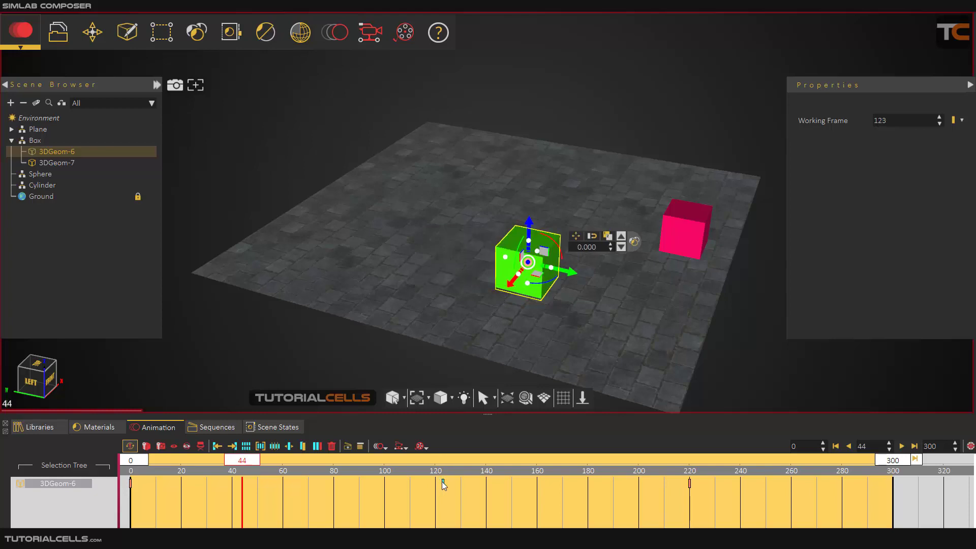
Step: Copy the selected frame 123 keyframe and offset the copy by 50 frames
{"action": "left_click", "coordinate": [308, 449]}
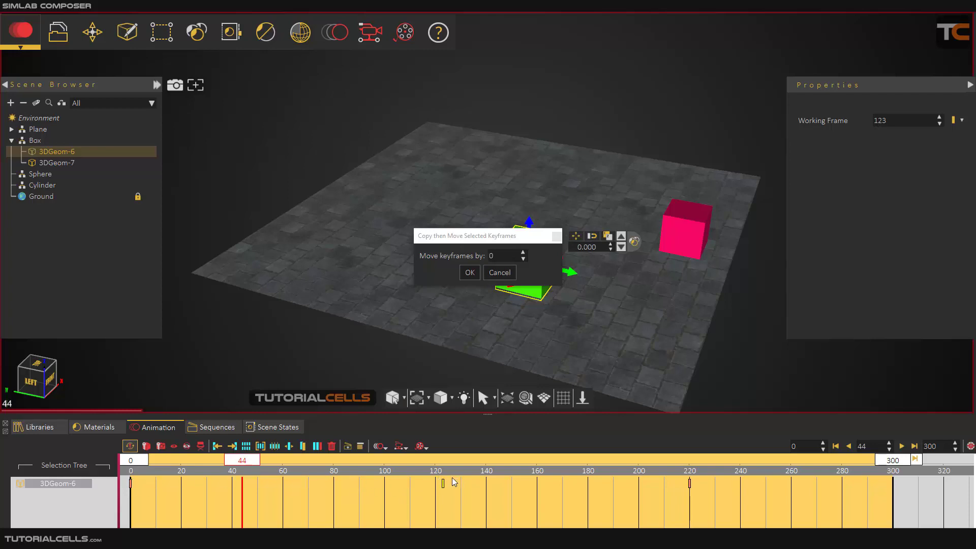
{"action": "left_click", "coordinate": [505, 255]}
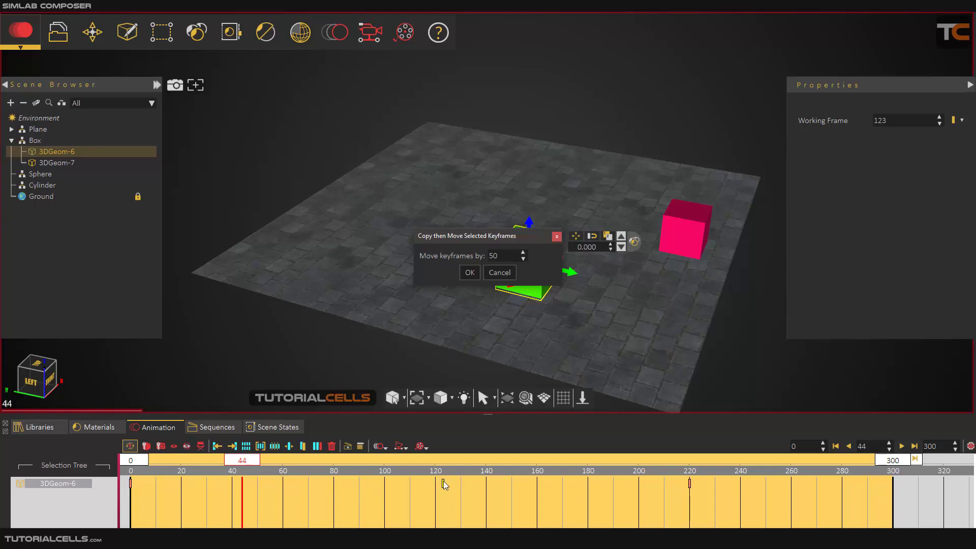
{"action": "left_click", "coordinate": [469, 272]}
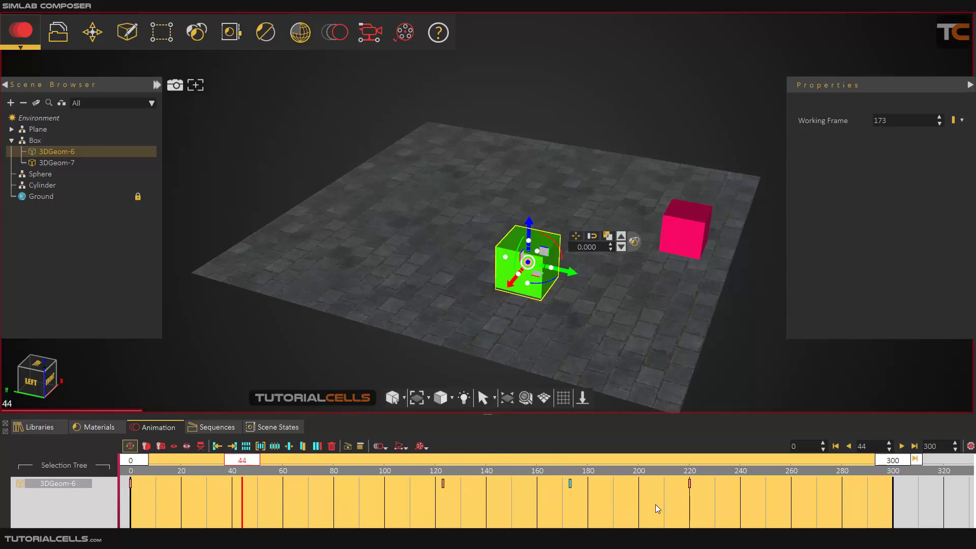
Step: Delete all of the green box's keyframes and slide the box about 1.57 units toward the pink box's side at frame 44
{"action": "left_click_drag", "start_coordinate": [697, 503], "coordinate": [127, 484]}
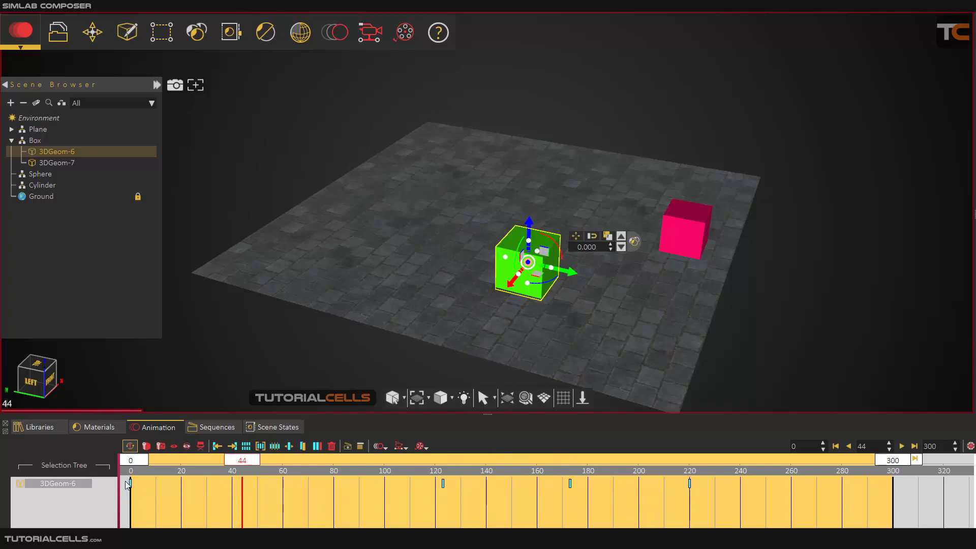
{"action": "key", "text": "Delete"}
{"action": "left_click_drag", "start_coordinate": [568, 275], "coordinate": [677, 297]}
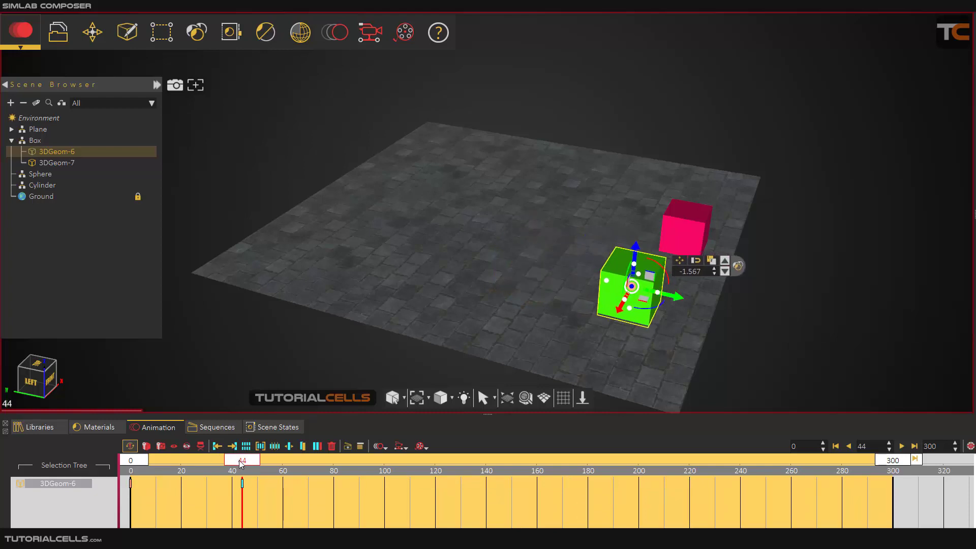
Step: Clear all animations in the scene
{"action": "left_click_drag", "start_coordinate": [239, 459], "coordinate": [236, 462]}
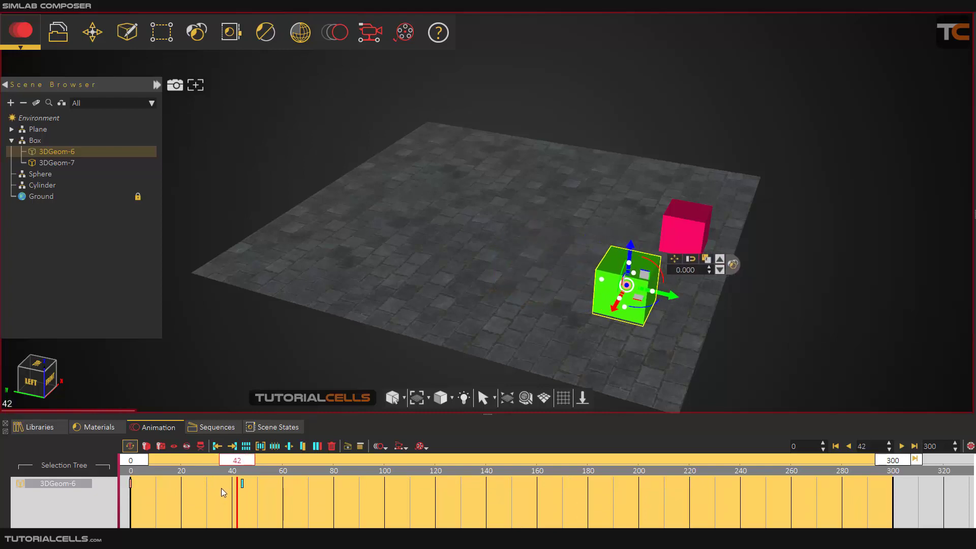
{"action": "left_click", "coordinate": [331, 446]}
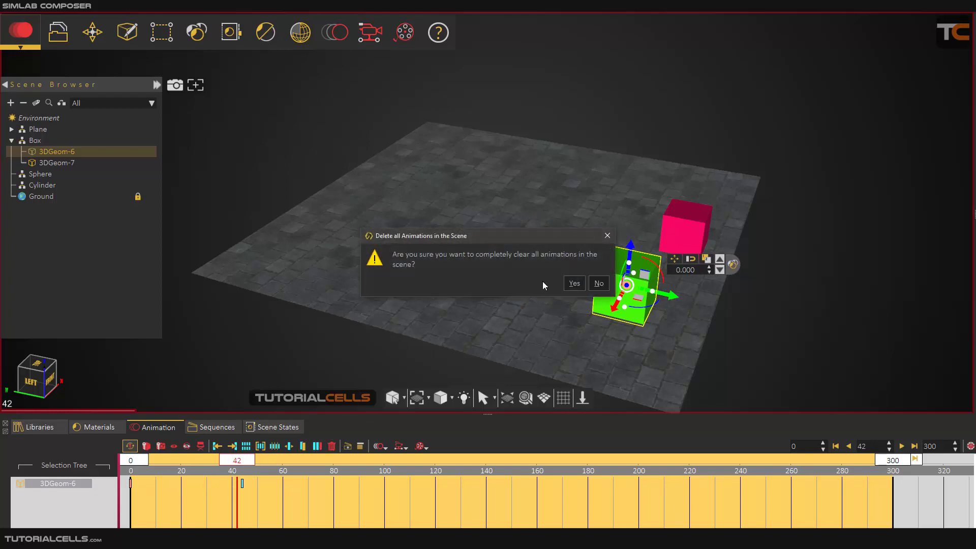
{"action": "left_click", "coordinate": [574, 284]}
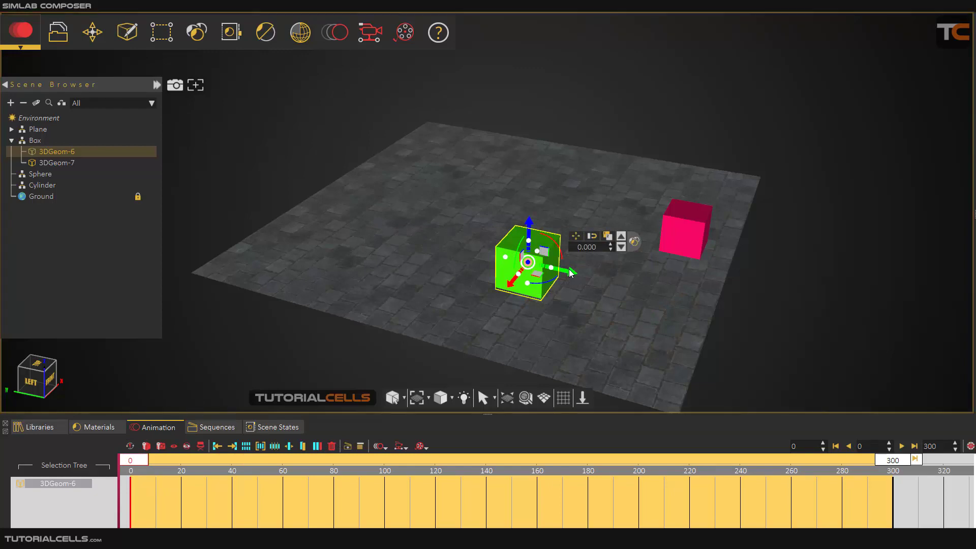
Step: Key the green box at frame 0 after sliding it about 1.72 units toward the pink box's side, and at frame 60 about 5.18 units back
{"action": "left_click_drag", "start_coordinate": [572, 273], "coordinate": [691, 295]}
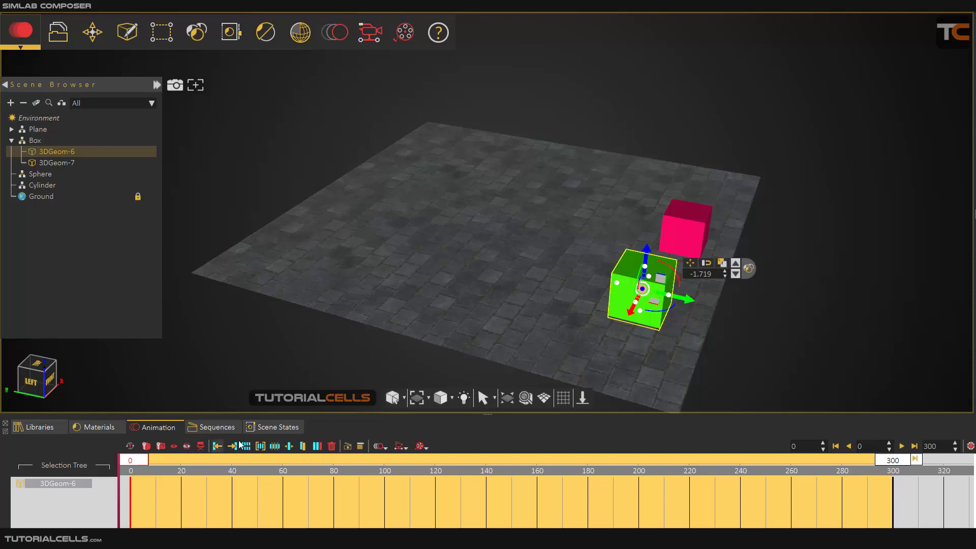
{"action": "left_click", "coordinate": [147, 447]}
{"action": "left_click_drag", "start_coordinate": [150, 460], "coordinate": [284, 462]}
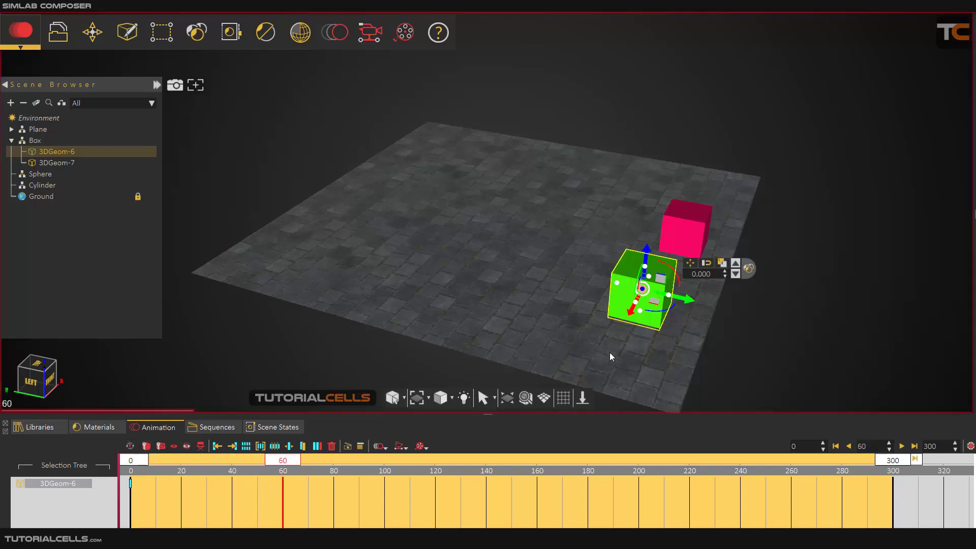
{"action": "left_click_drag", "start_coordinate": [692, 303], "coordinate": [375, 225]}
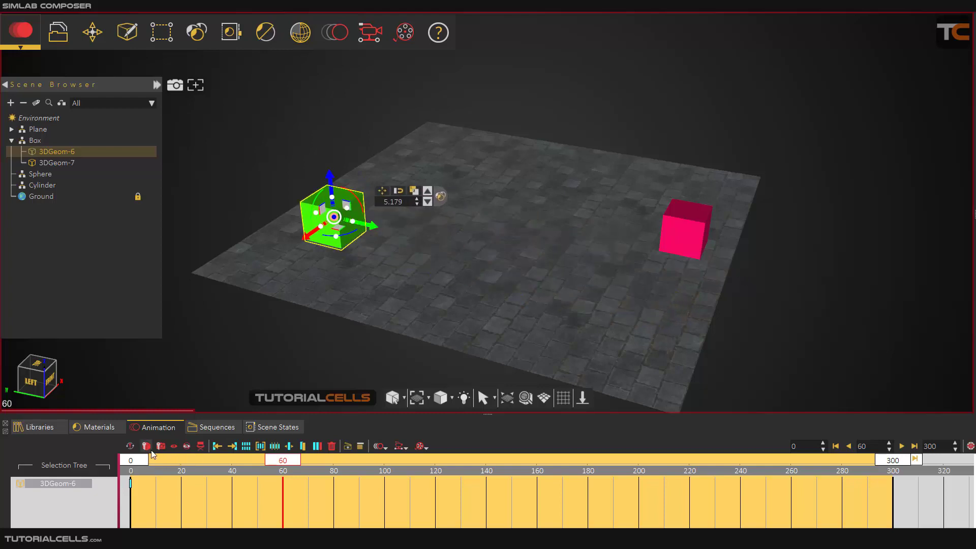
{"action": "left_click", "coordinate": [148, 446]}
Step: At frame 140, slide the green box about 5.14 units toward the pink box's side and record a keyframe
{"action": "left_click_drag", "start_coordinate": [283, 463], "coordinate": [486, 466]}
{"action": "left_click_drag", "start_coordinate": [367, 230], "coordinate": [670, 301]}
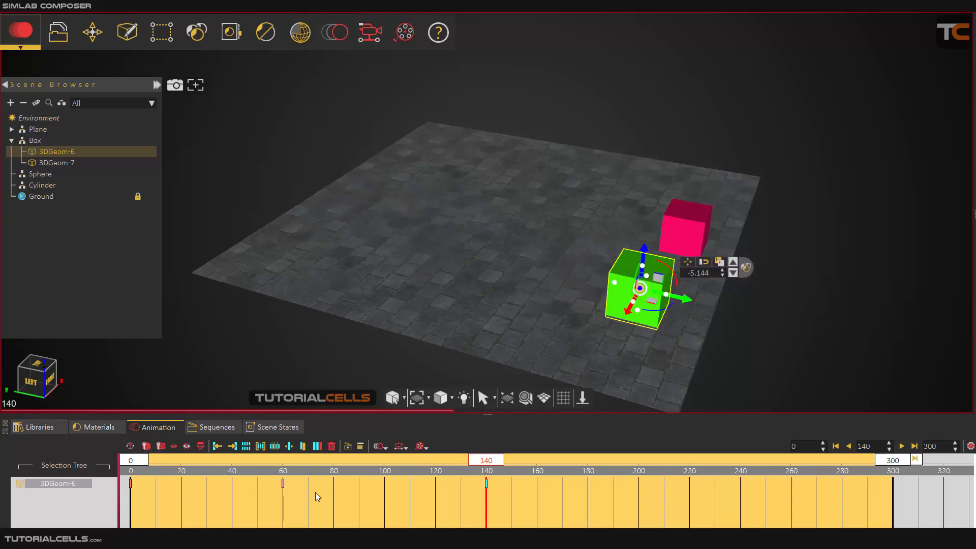
Step: Copy the green box's frame 60 keyframe and offset the copy by 50 frames
{"action": "left_click_drag", "start_coordinate": [475, 462], "coordinate": [266, 462]}
{"action": "left_click", "coordinate": [283, 483]}
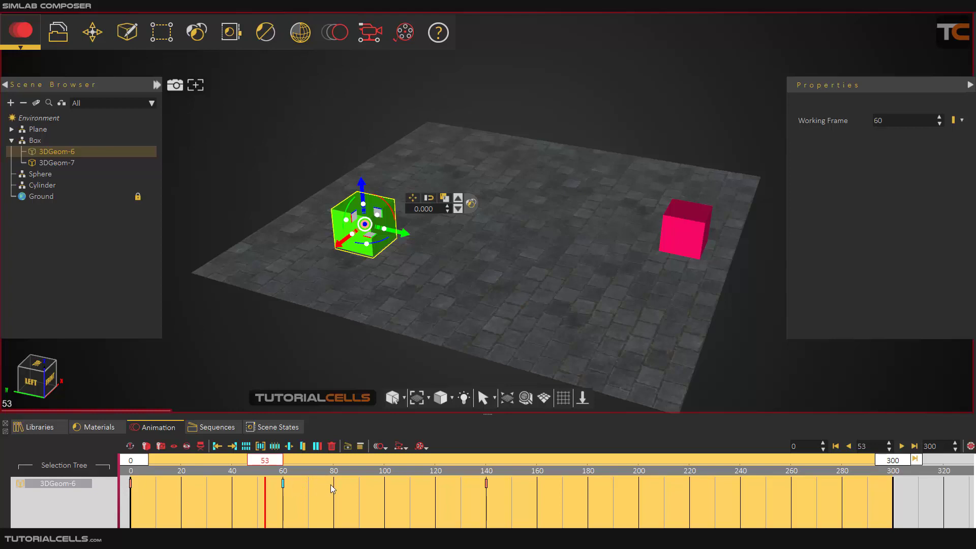
{"action": "left_click", "coordinate": [303, 446]}
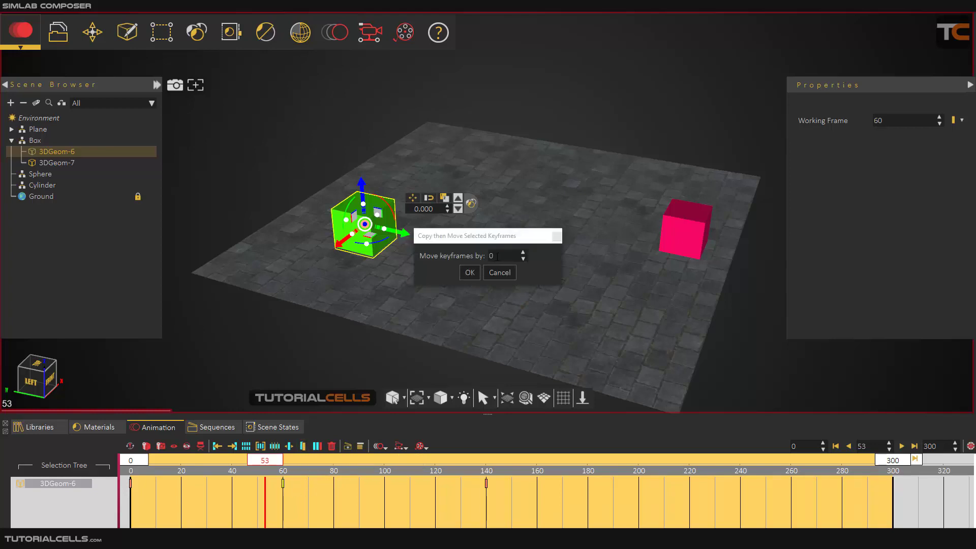
{"action": "left_click", "coordinate": [469, 273]}
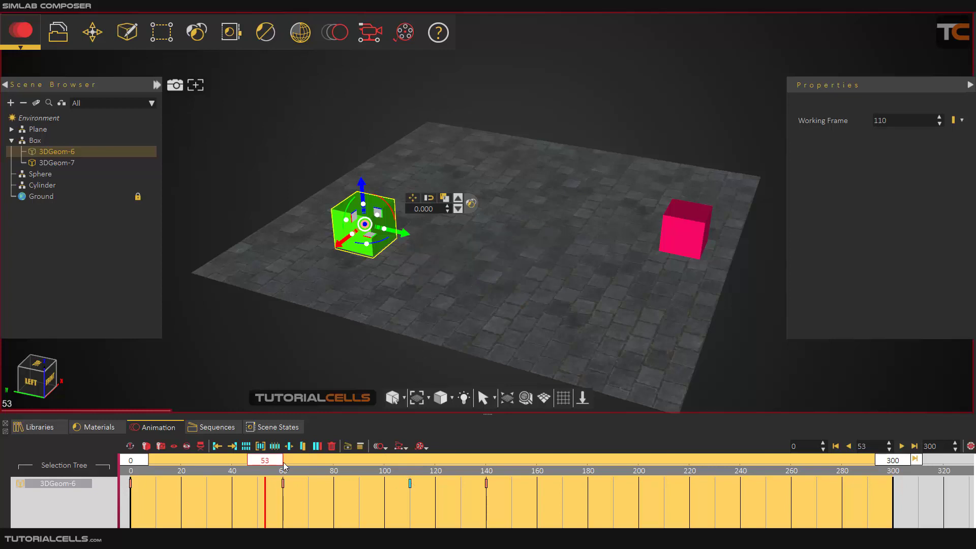
Step: Compare the box's pose between the frame 60 and frame 110 keyframes, and delete the frame 110 copy
{"action": "left_click_drag", "start_coordinate": [269, 462], "coordinate": [289, 460]}
{"action": "left_click", "coordinate": [282, 481]}
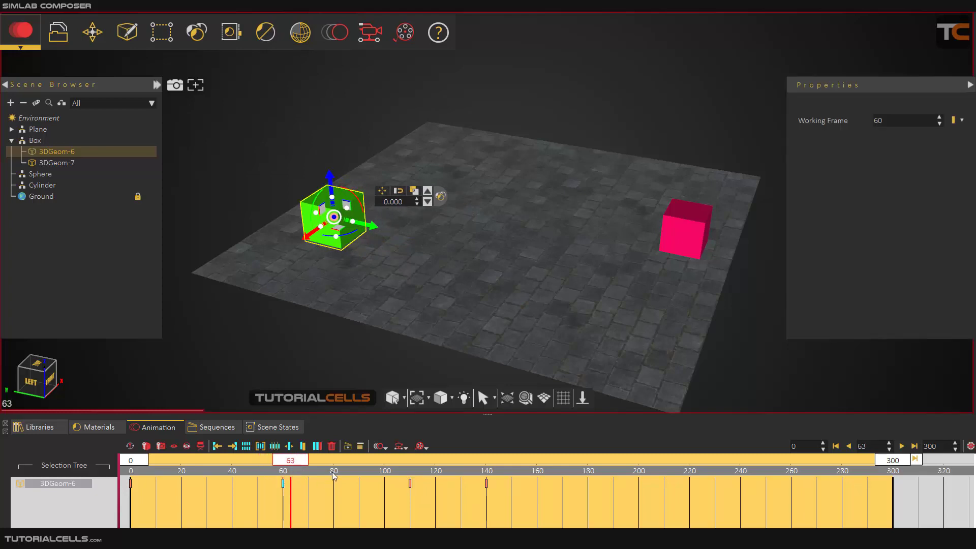
{"action": "left_click", "coordinate": [410, 483]}
{"action": "left_click", "coordinate": [283, 484]}
{"action": "left_click", "coordinate": [408, 486]}
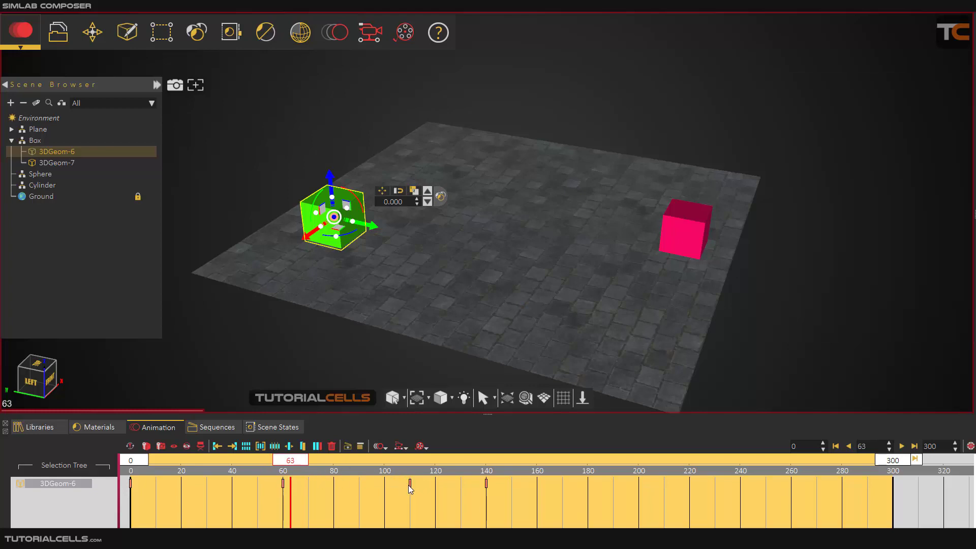
{"action": "left_click", "coordinate": [410, 485]}
{"action": "left_click_drag", "start_coordinate": [300, 463], "coordinate": [379, 461]}
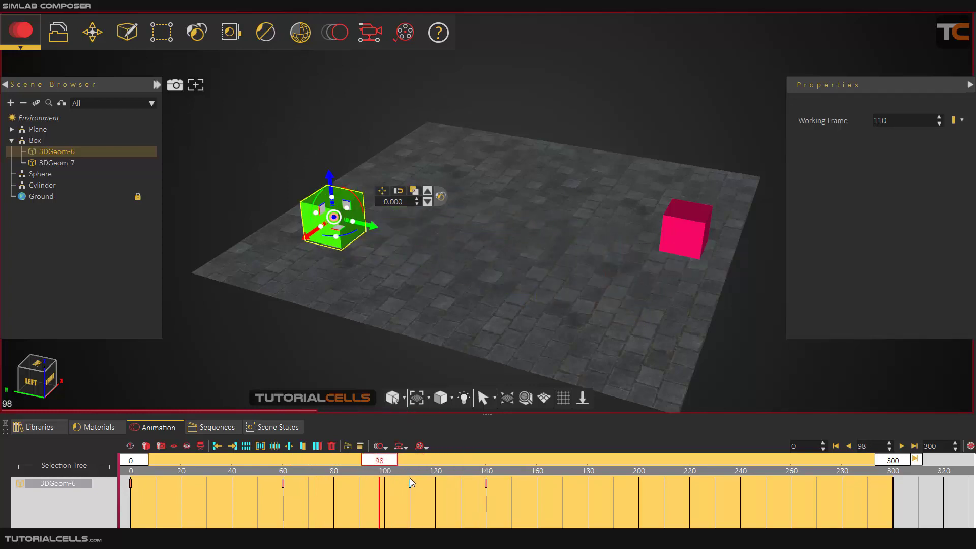
{"action": "left_click", "coordinate": [410, 480]}
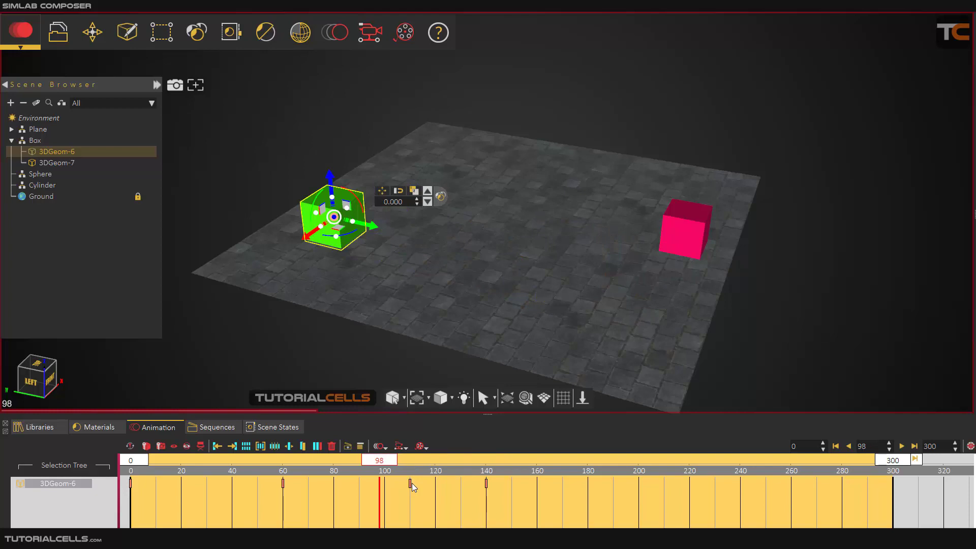
{"action": "key", "text": "Delete"}
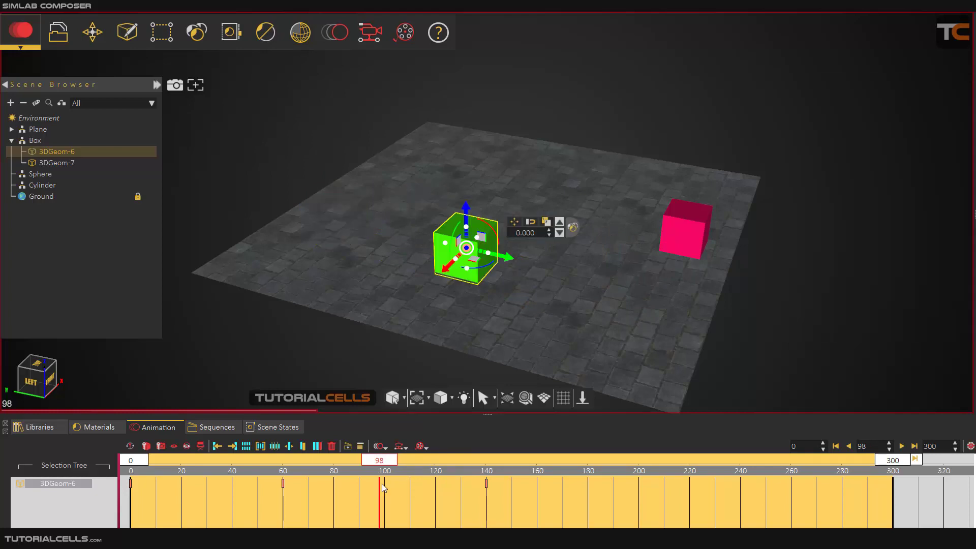
Step: Select the frame 0 keyframe, return the timeline to frame 0, and play the green box's animation
{"action": "left_click", "coordinate": [129, 482]}
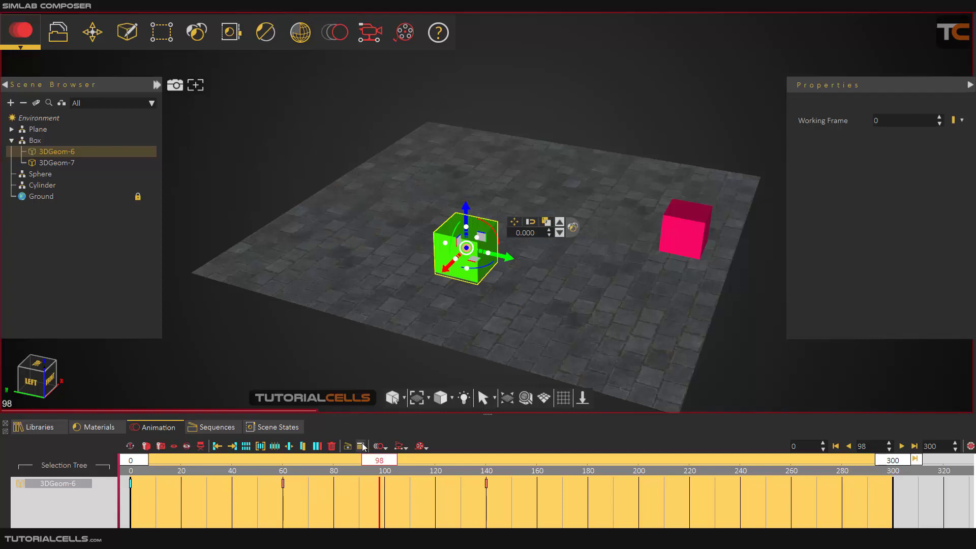
{"action": "left_click_drag", "start_coordinate": [380, 461], "coordinate": [132, 469]}
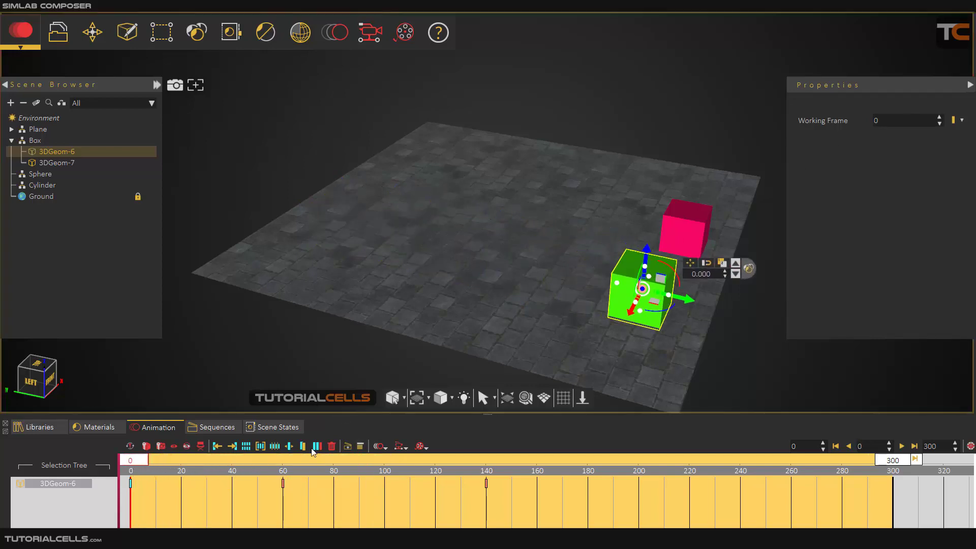
{"action": "left_click", "coordinate": [902, 446]}
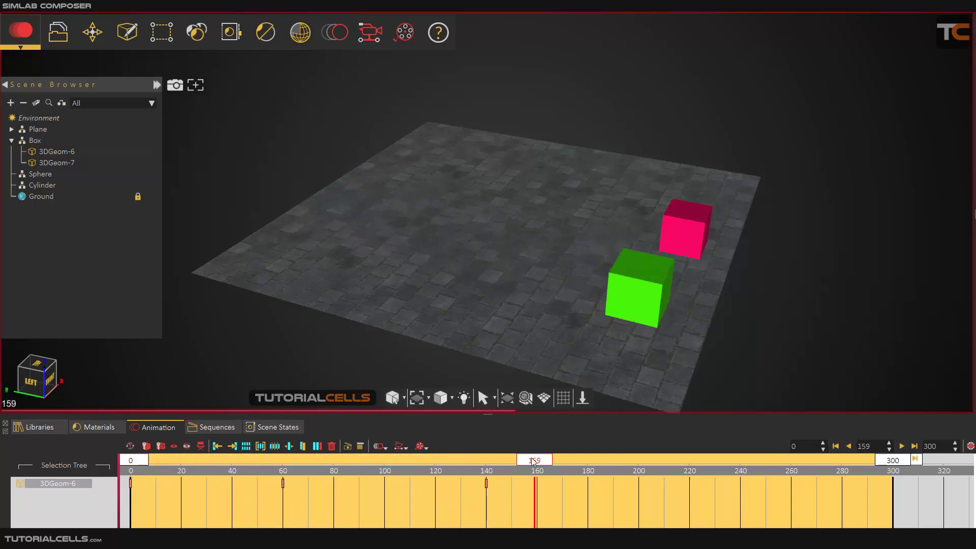
Step: Set the frame 0 keyframe's easing to Auto Ease Out and play the animation from the start
{"action": "left_click", "coordinate": [133, 471]}
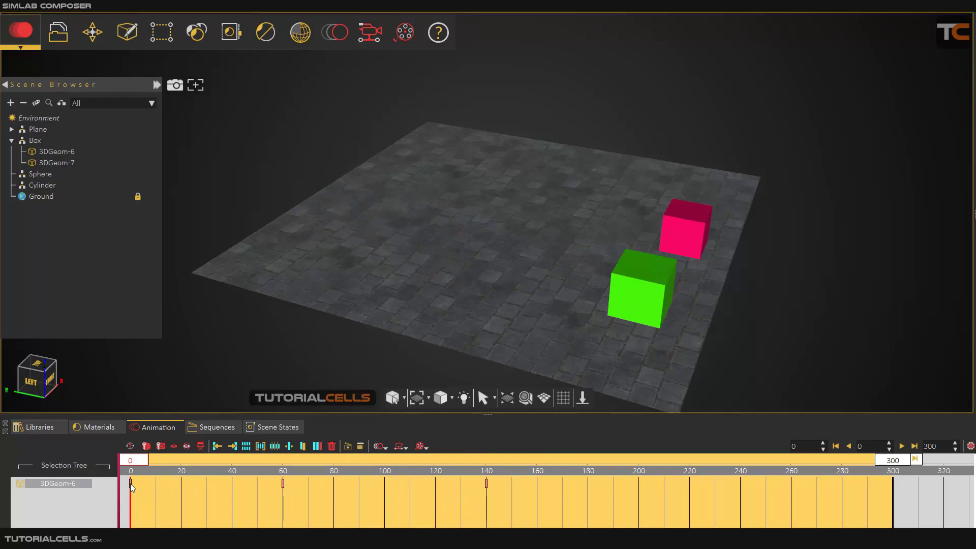
{"action": "left_click", "coordinate": [130, 483]}
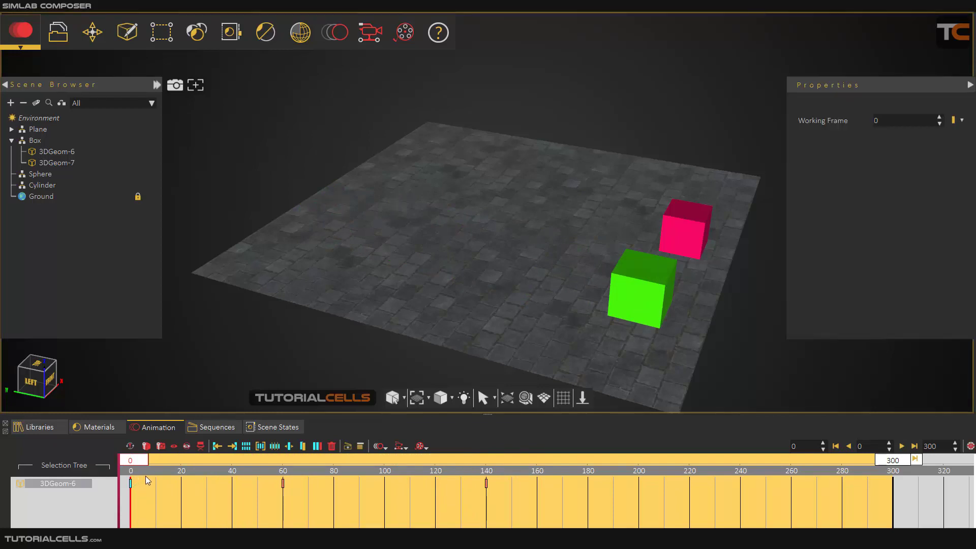
{"action": "left_click", "coordinate": [960, 121]}
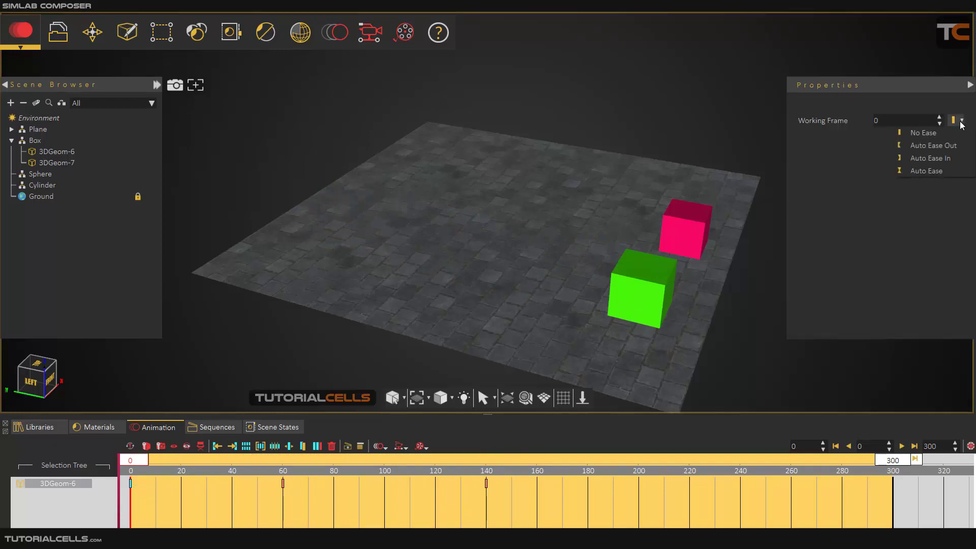
{"action": "left_click", "coordinate": [952, 146]}
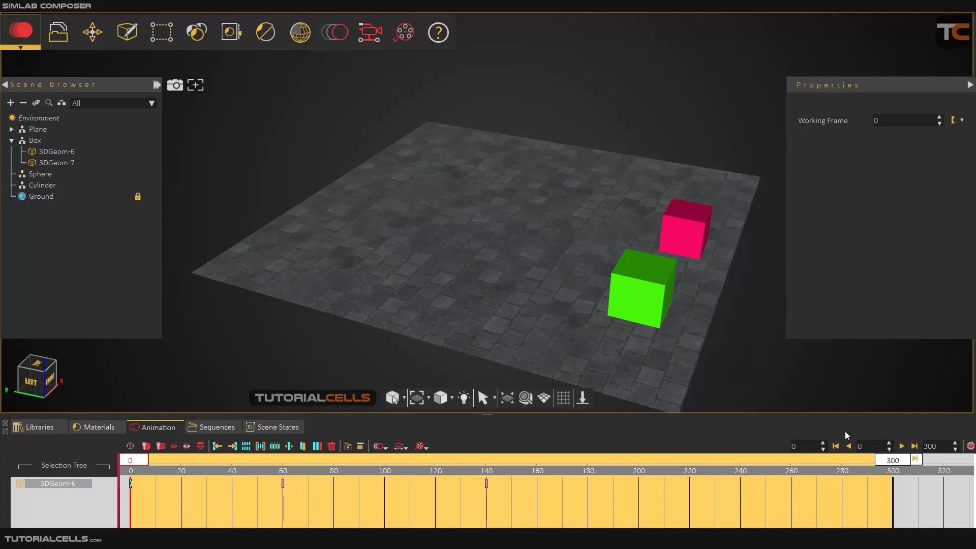
{"action": "left_click", "coordinate": [900, 446]}
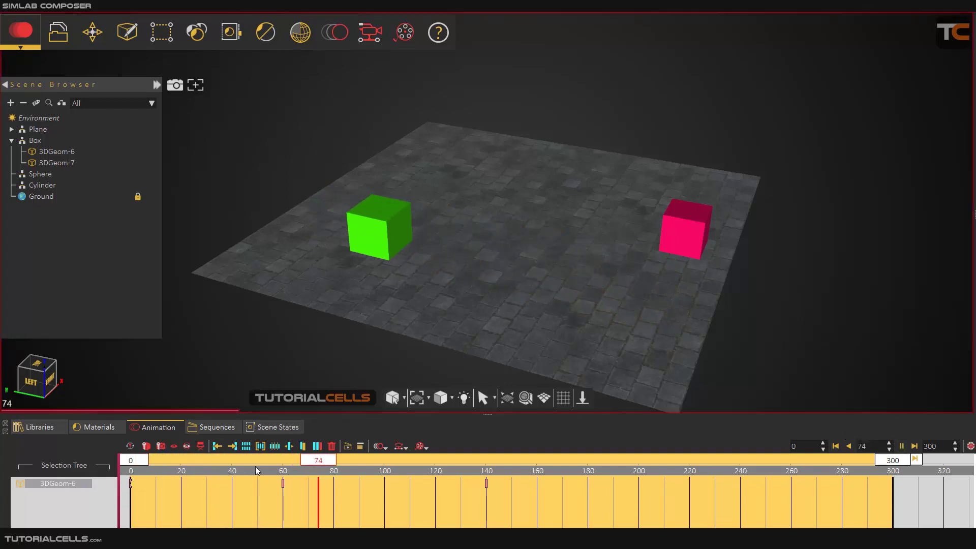
{"action": "left_click", "coordinate": [902, 447]}
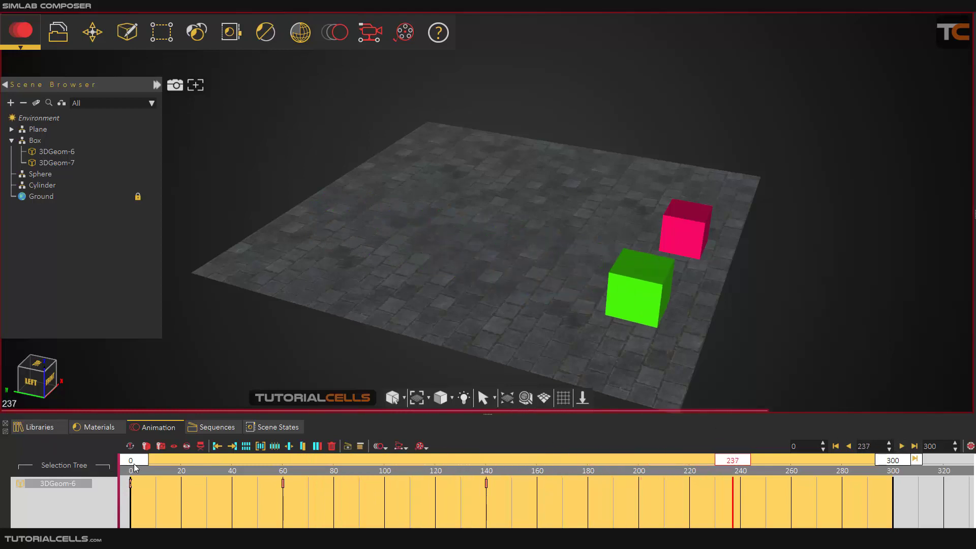
Step: Shorten the animation range to end at frame 160 and play it back
{"action": "mouse_move", "coordinate": [133, 463]}
{"action": "left_mouse_down"}
{"action": "mouse_move", "coordinate": [179, 459]}
{"action": "mouse_move", "coordinate": [130, 462]}
{"action": "left_mouse_up"}
{"action": "left_click_drag", "start_coordinate": [733, 462], "coordinate": [359, 472]}
{"action": "mouse_move", "coordinate": [895, 461]}
{"action": "left_mouse_down"}
{"action": "mouse_move", "coordinate": [831, 473]}
{"action": "mouse_move", "coordinate": [554, 465]}
{"action": "mouse_move", "coordinate": [532, 467]}
{"action": "mouse_move", "coordinate": [520, 482]}
{"action": "left_mouse_up"}
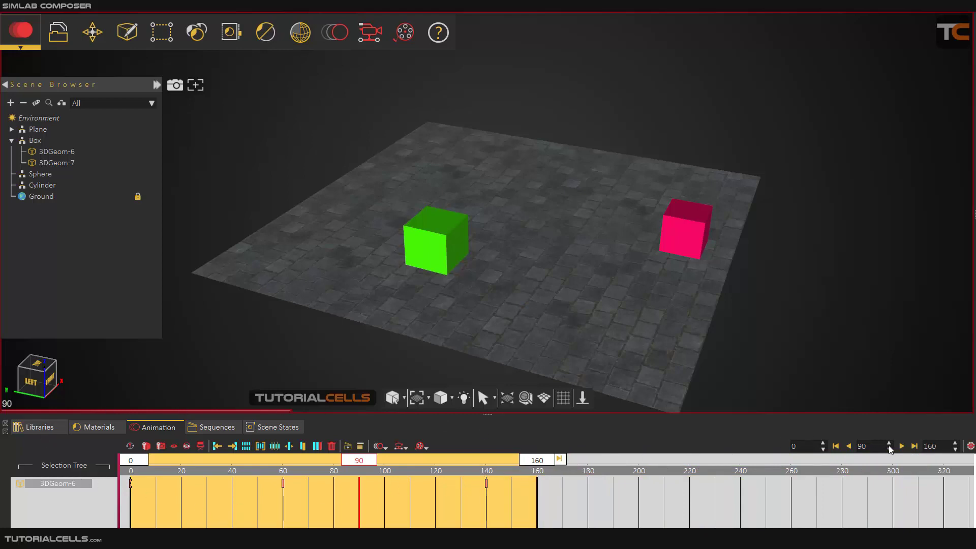
{"action": "left_click", "coordinate": [901, 446]}
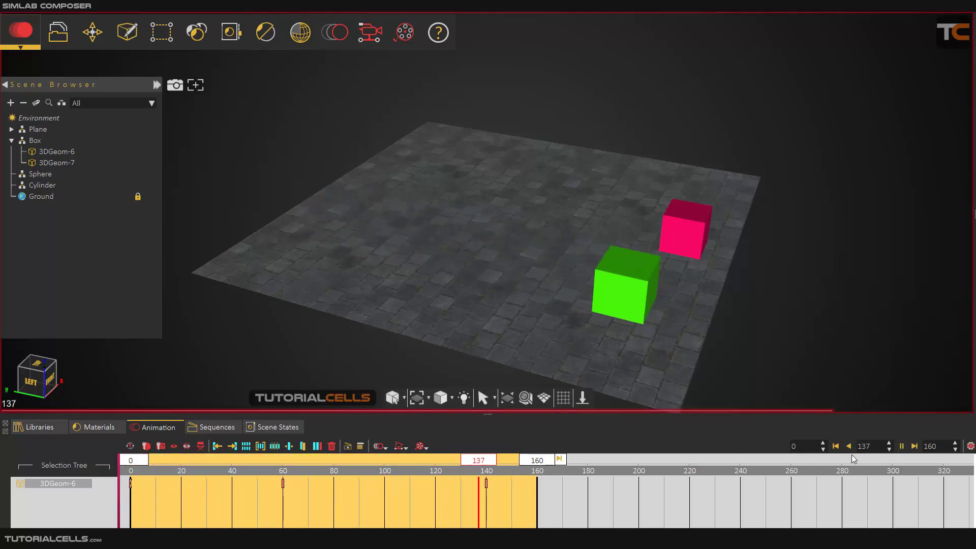
{"action": "left_click", "coordinate": [901, 446]}
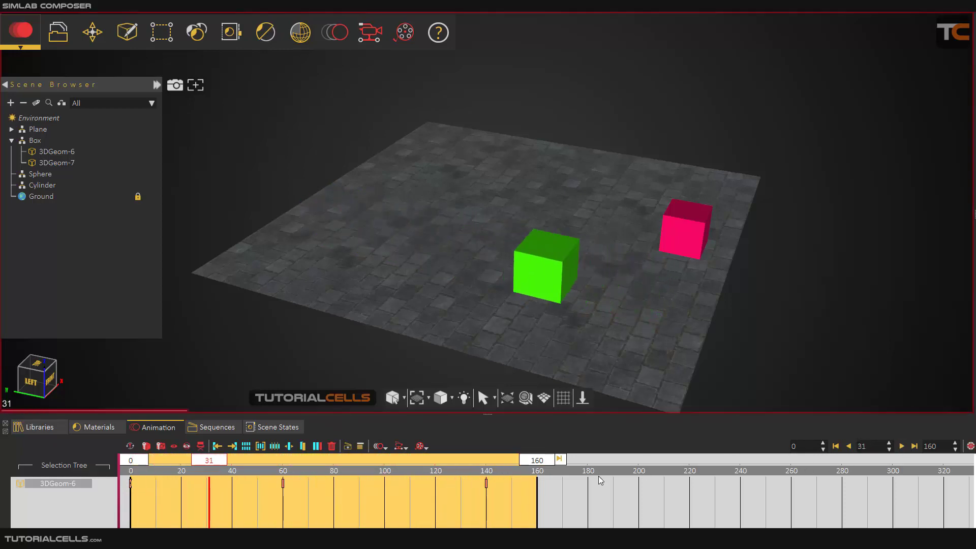
Step: Set the frame 140 keyframe's easing to Auto Ease In and play the animation to check the slowdown
{"action": "left_click", "coordinate": [487, 483]}
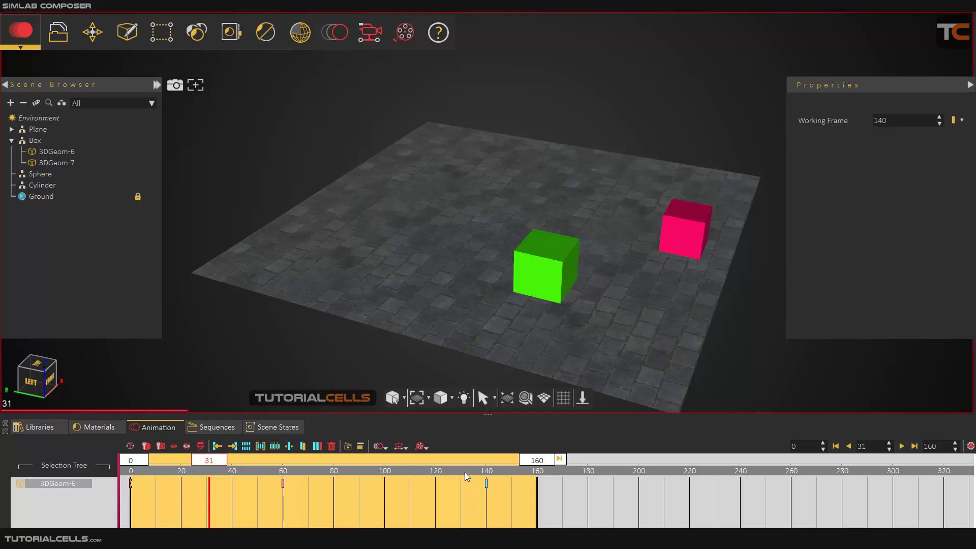
{"action": "left_click", "coordinate": [961, 120]}
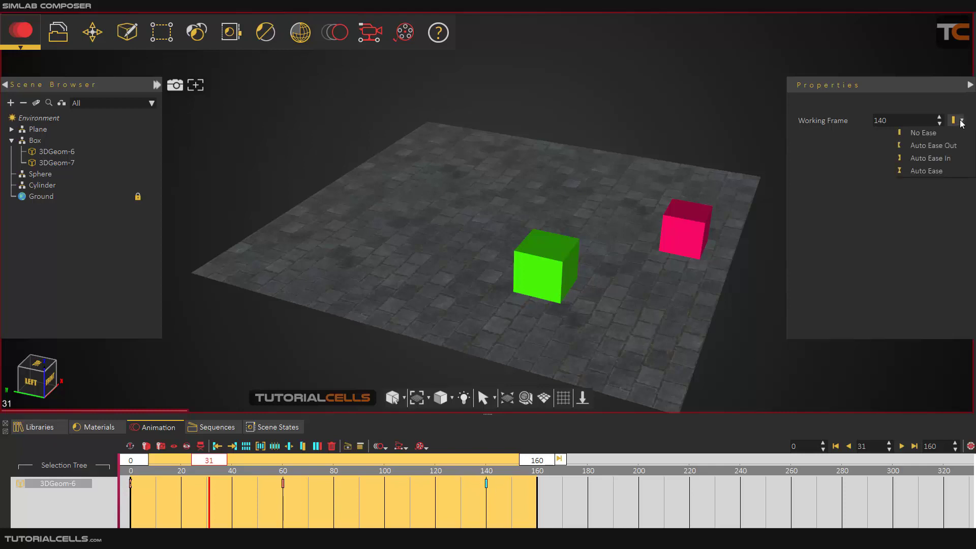
{"action": "left_click", "coordinate": [945, 159]}
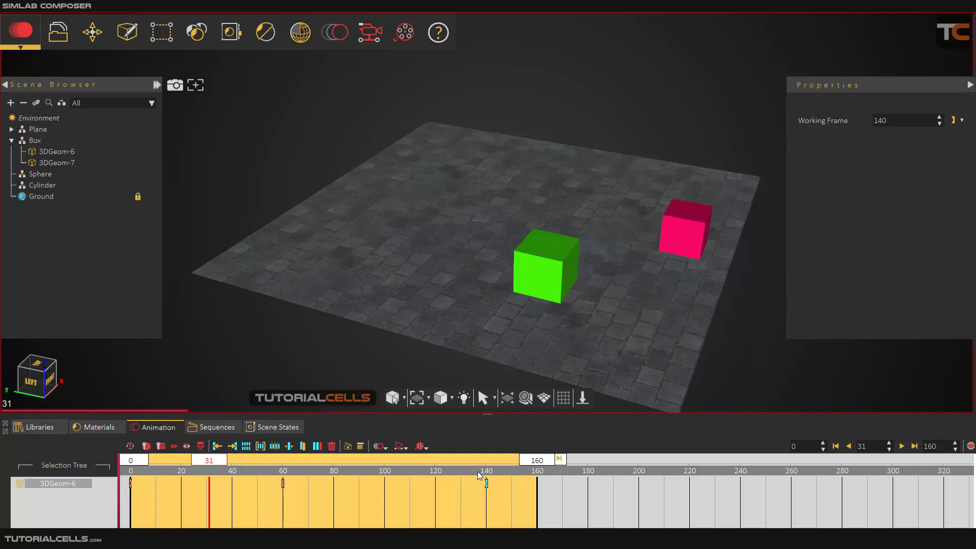
{"action": "left_click_drag", "start_coordinate": [447, 460], "coordinate": [426, 461]}
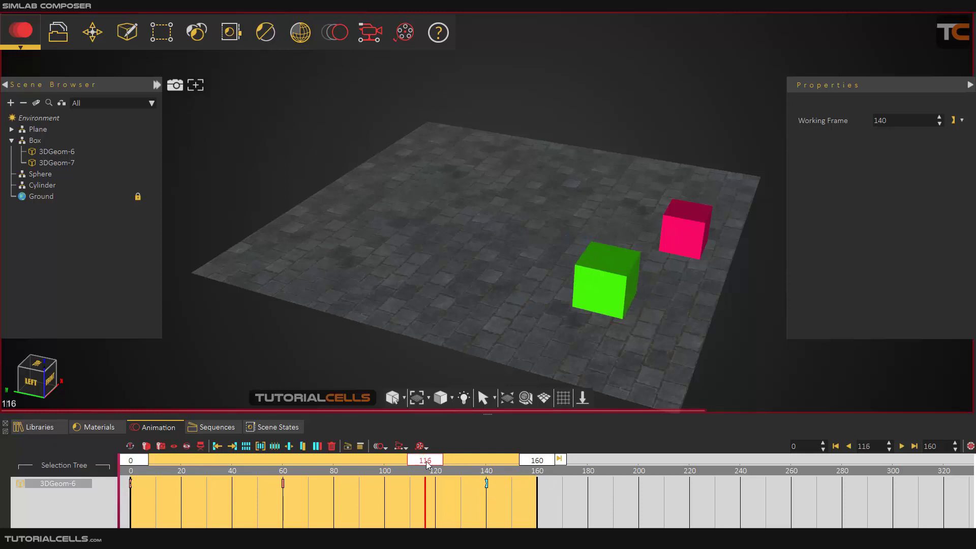
{"action": "left_click", "coordinate": [901, 446]}
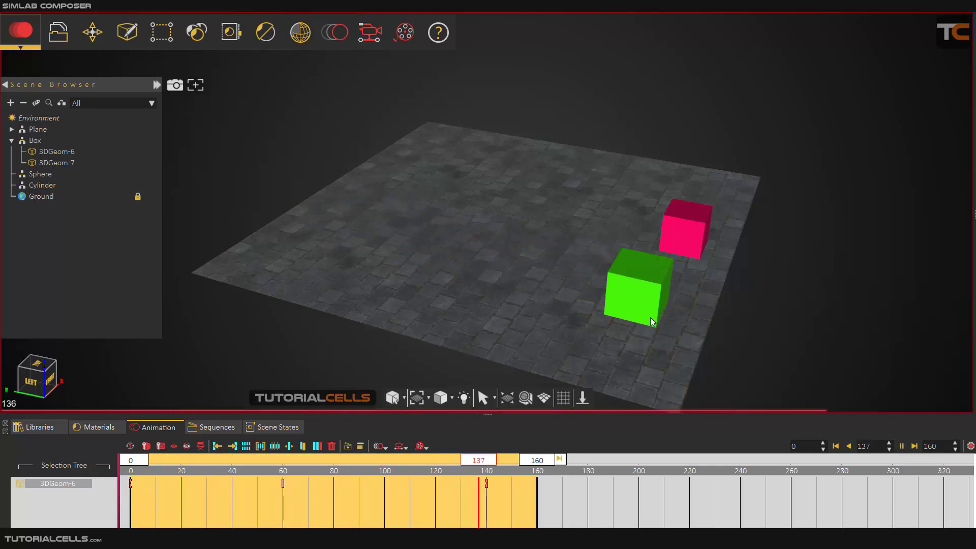
{"action": "left_click", "coordinate": [903, 446]}
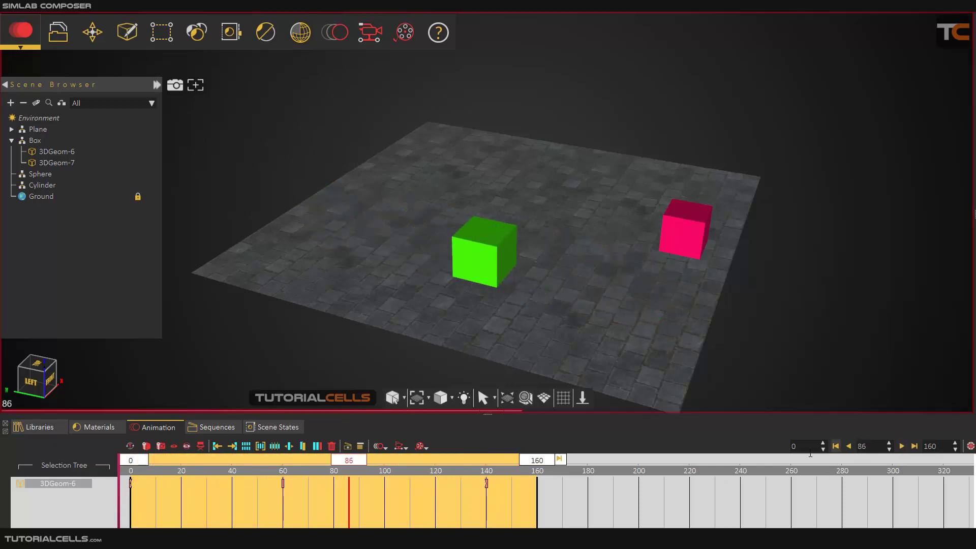
Step: Scrub to frame 51 and shift the green box's frame 60 keyframe to frame 75
{"action": "left_click_drag", "start_coordinate": [352, 468], "coordinate": [260, 470]}
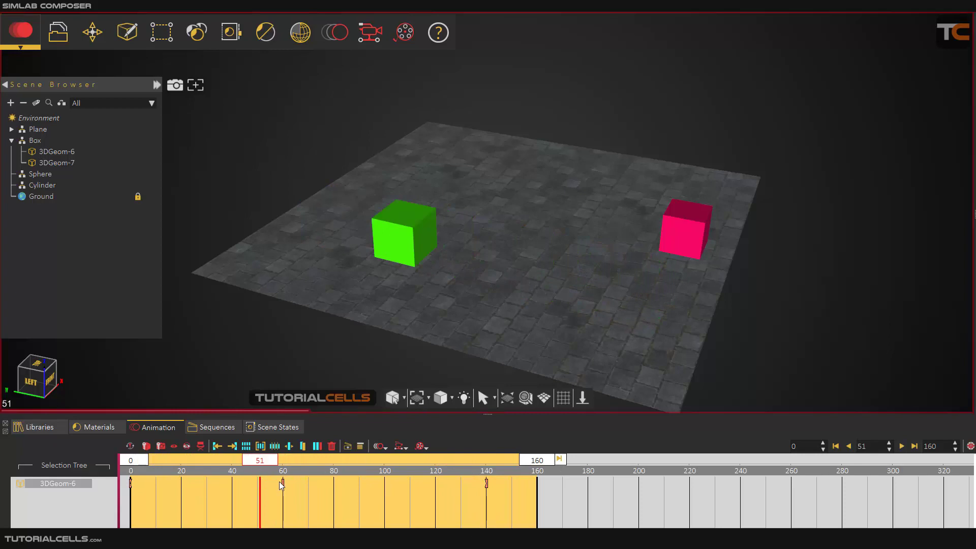
{"action": "left_click", "coordinate": [319, 482]}
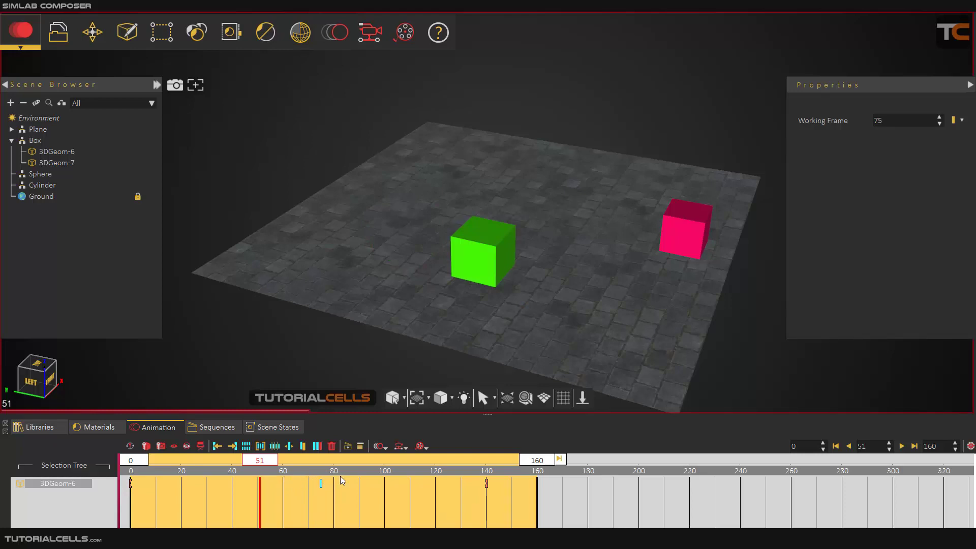
Step: Set the frame 75 keyframe's easing to Auto Ease and play the green box's animation from frame 0
{"action": "left_click", "coordinate": [961, 121]}
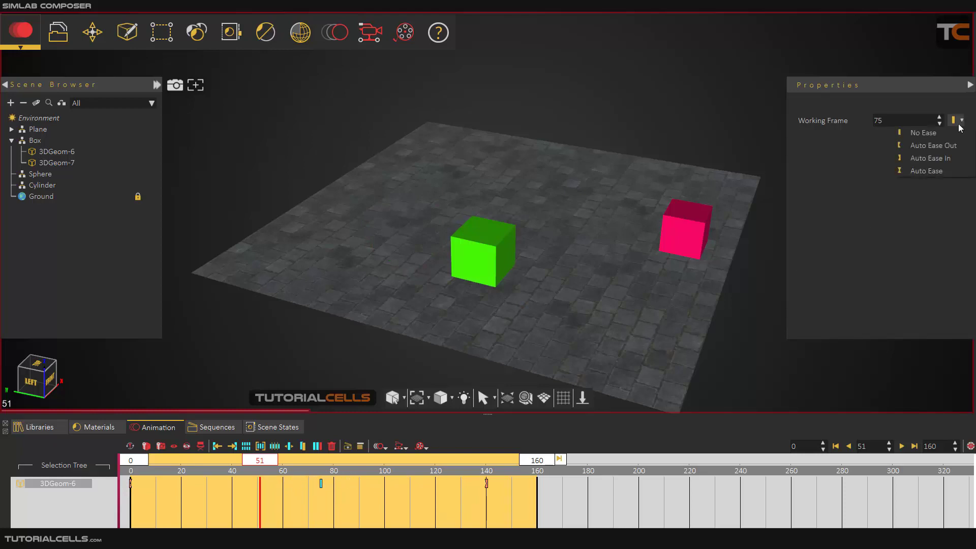
{"action": "left_click", "coordinate": [927, 171]}
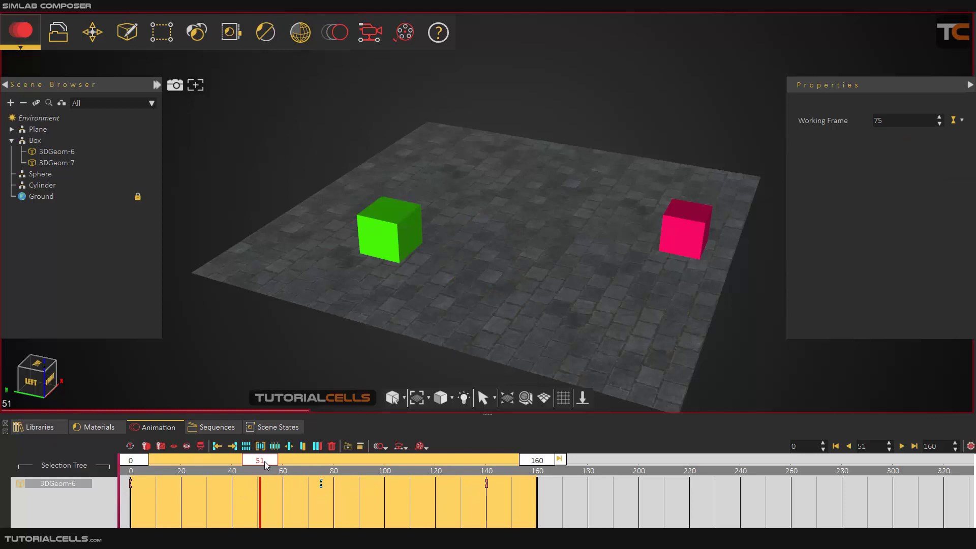
{"action": "left_click_drag", "start_coordinate": [262, 460], "coordinate": [123, 464]}
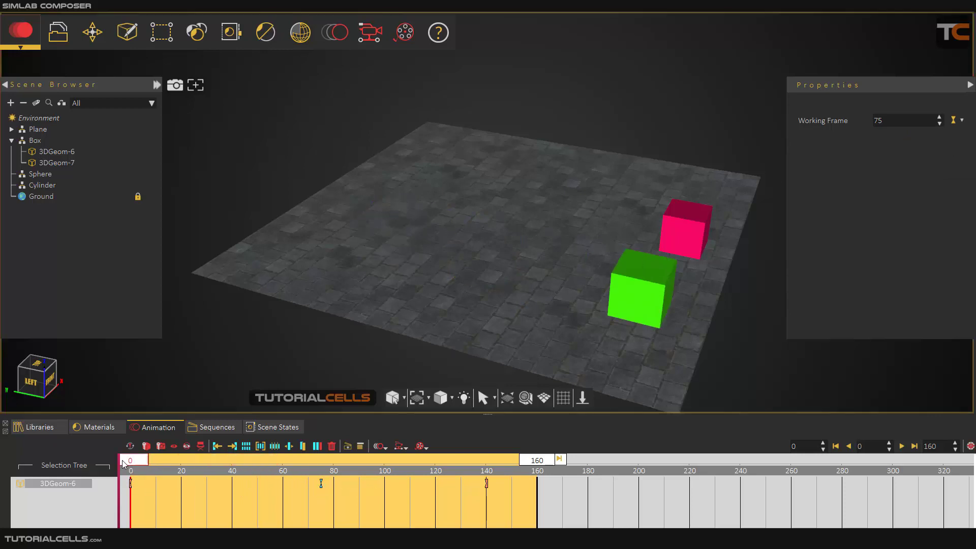
{"action": "left_click", "coordinate": [902, 445]}
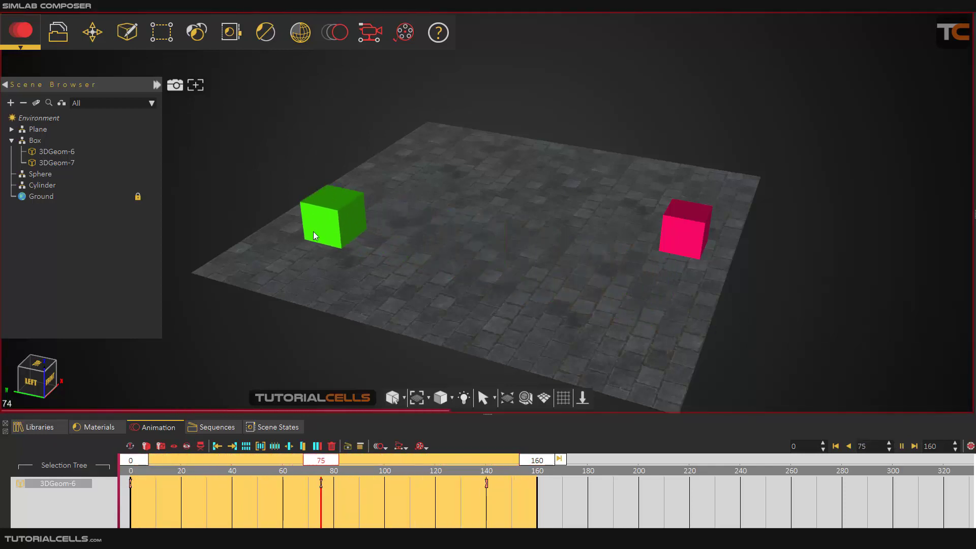
{"action": "left_click", "coordinate": [902, 446]}
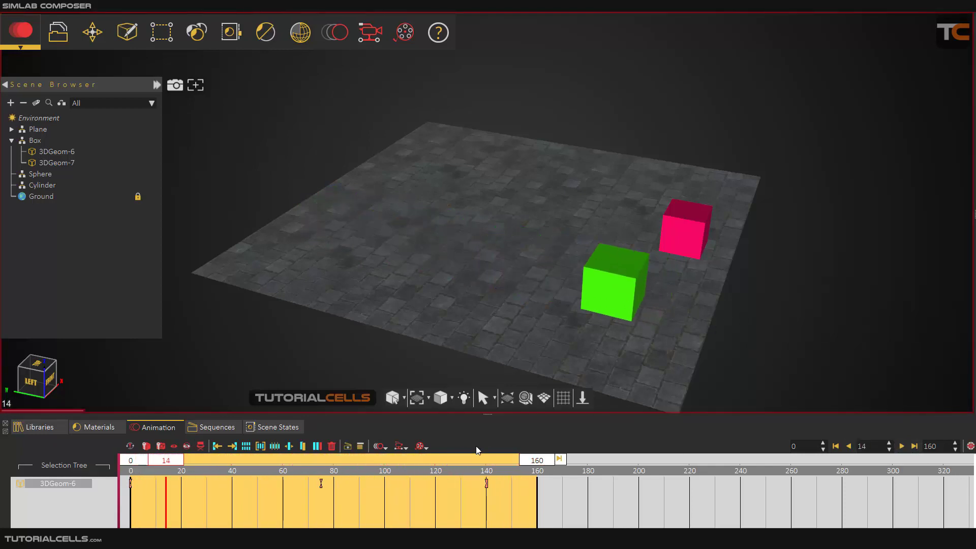
Step: Shorten the animation range to end at frame 150 and scrub back to frame 0
{"action": "mouse_move", "coordinate": [540, 463]}
{"action": "left_mouse_down"}
{"action": "mouse_move", "coordinate": [401, 464]}
{"action": "mouse_move", "coordinate": [515, 465]}
{"action": "left_mouse_up"}
{"action": "left_click_drag", "start_coordinate": [166, 460], "coordinate": [231, 456]}
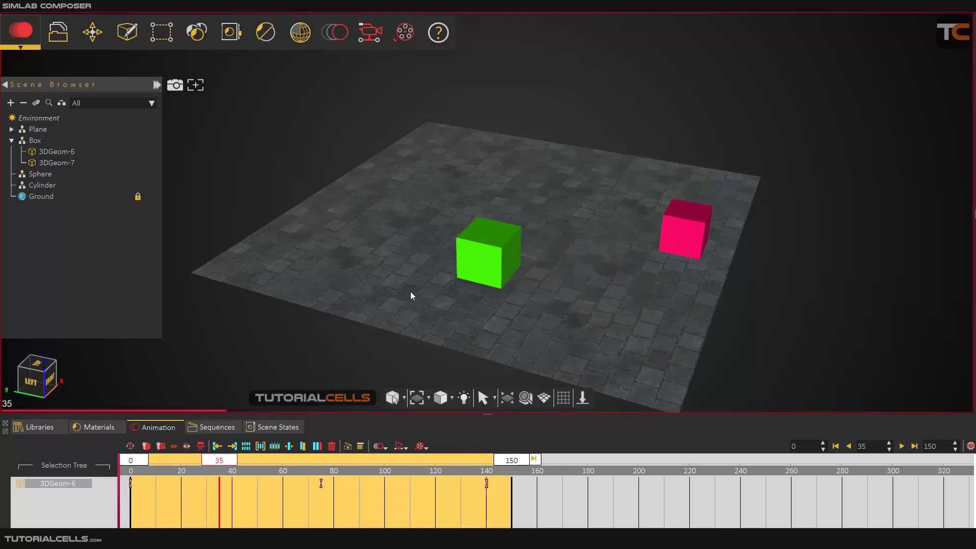
{"action": "left_click_drag", "start_coordinate": [216, 461], "coordinate": [132, 470]}
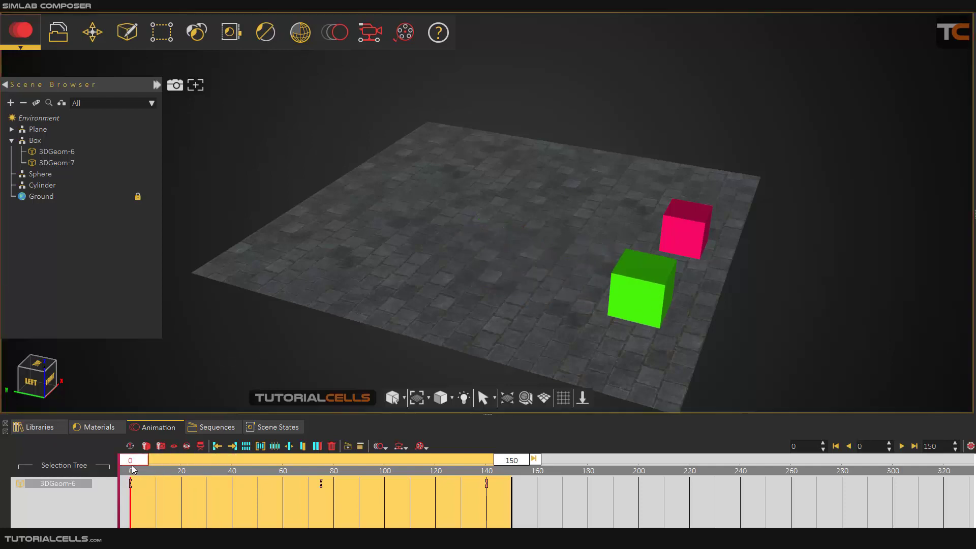
Step: Create a new camera from the current view and attach the viewport to it
{"action": "left_click", "coordinate": [127, 32]}
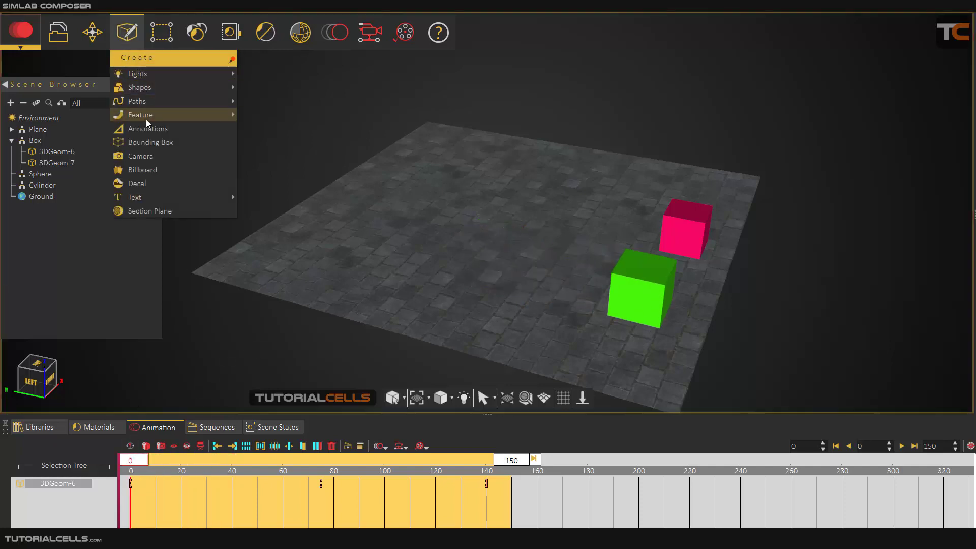
{"action": "left_click", "coordinate": [148, 157]}
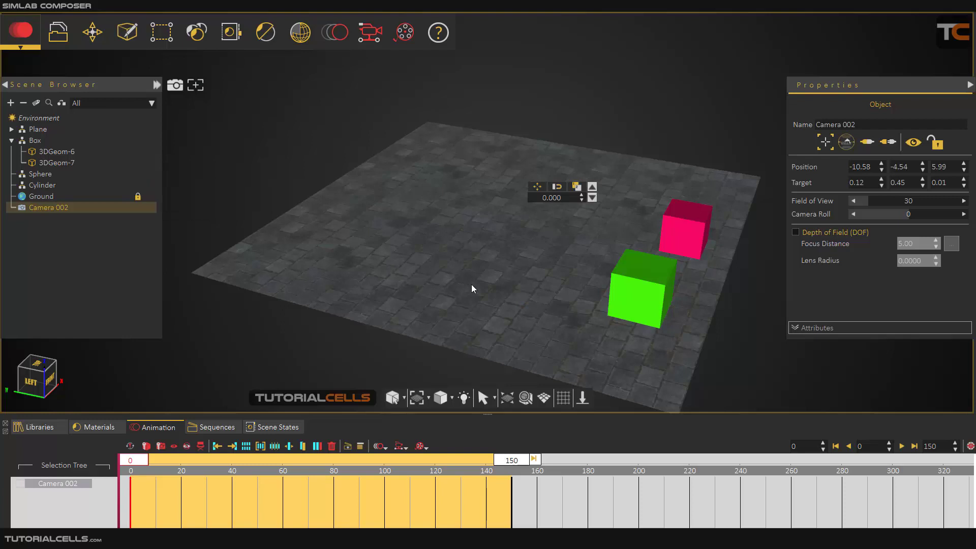
{"action": "left_click", "coordinate": [870, 142]}
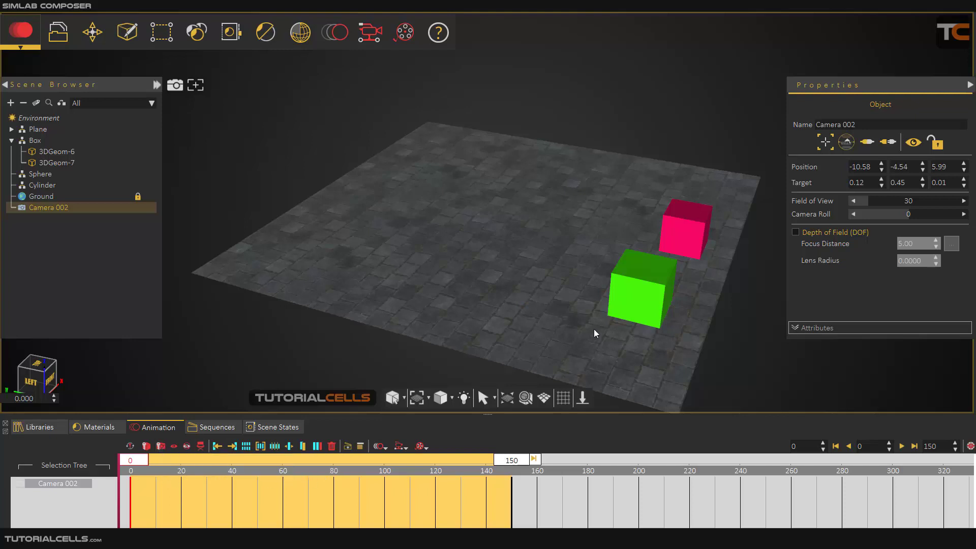
Step: Orbit the new camera to a slightly higher viewpoint and capture its keyframe at frame 0
{"action": "middle_click_drag", "start_coordinate": [594, 329], "coordinate": [550, 342]}
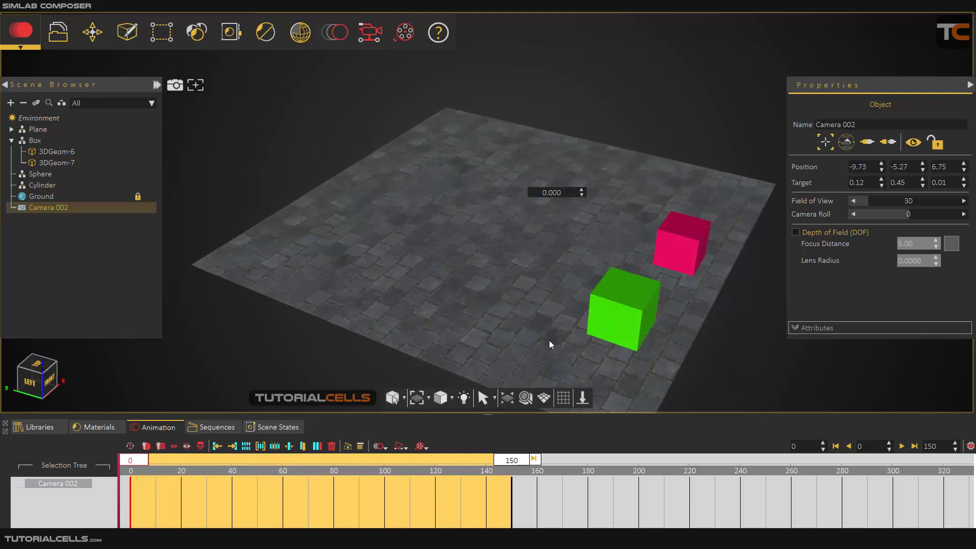
{"action": "left_click_drag", "start_coordinate": [144, 459], "coordinate": [128, 460]}
{"action": "left_click", "coordinate": [187, 446]}
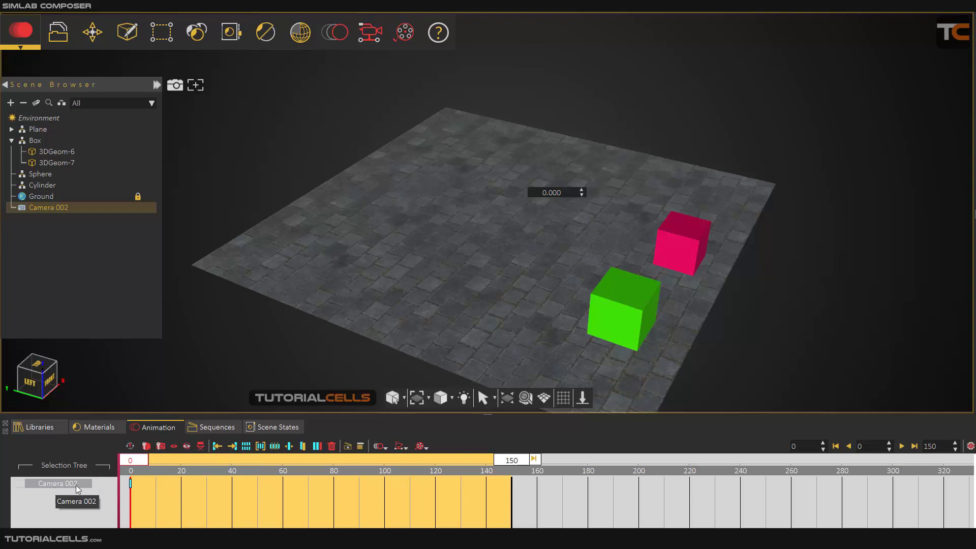
Step: At frame 60, orbit the camera to a steeper view of the floor and capture a camera keyframe
{"action": "left_click_drag", "start_coordinate": [133, 462], "coordinate": [285, 460]}
{"action": "left_click_drag", "start_coordinate": [303, 357], "coordinate": [416, 318]}
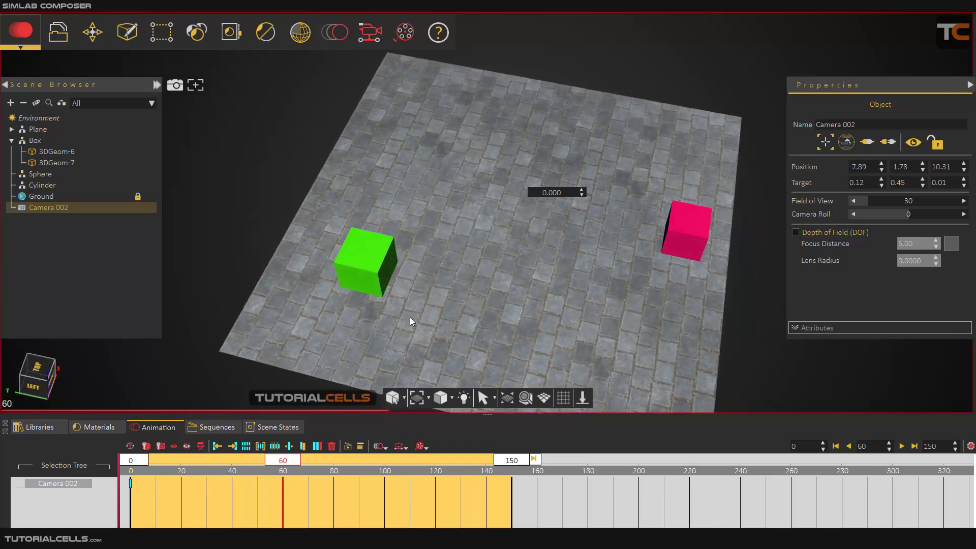
{"action": "left_click", "coordinate": [167, 445]}
Step: At frame 121, orbit the camera around to the back-left side of the floor and capture a camera keyframe
{"action": "left_click_drag", "start_coordinate": [298, 337], "coordinate": [751, 292]}
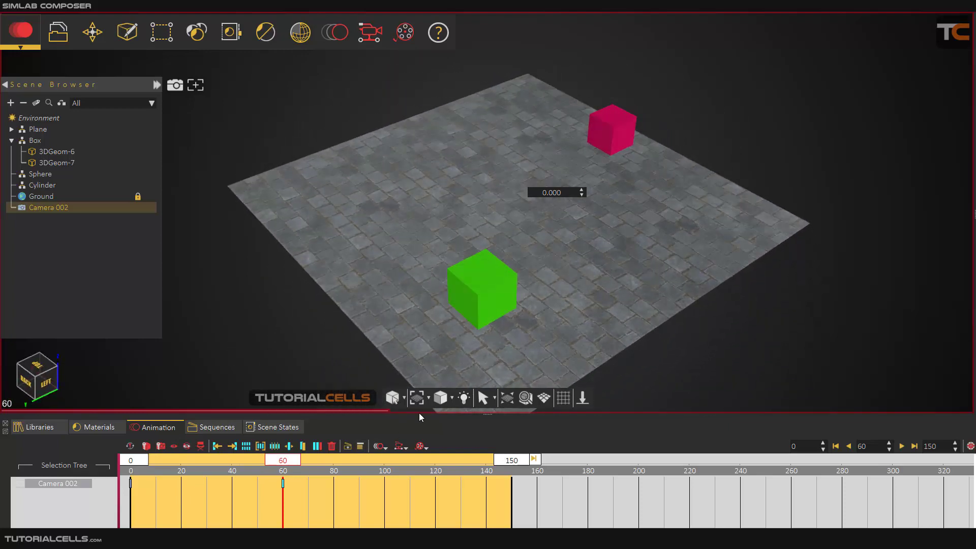
{"action": "left_click_drag", "start_coordinate": [669, 322], "coordinate": [250, 335]}
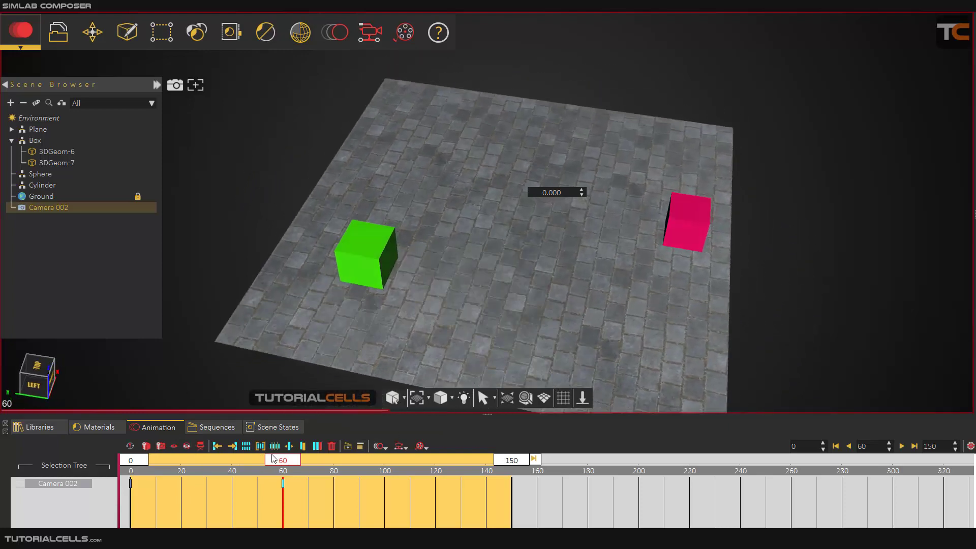
{"action": "left_click_drag", "start_coordinate": [272, 457], "coordinate": [438, 461]}
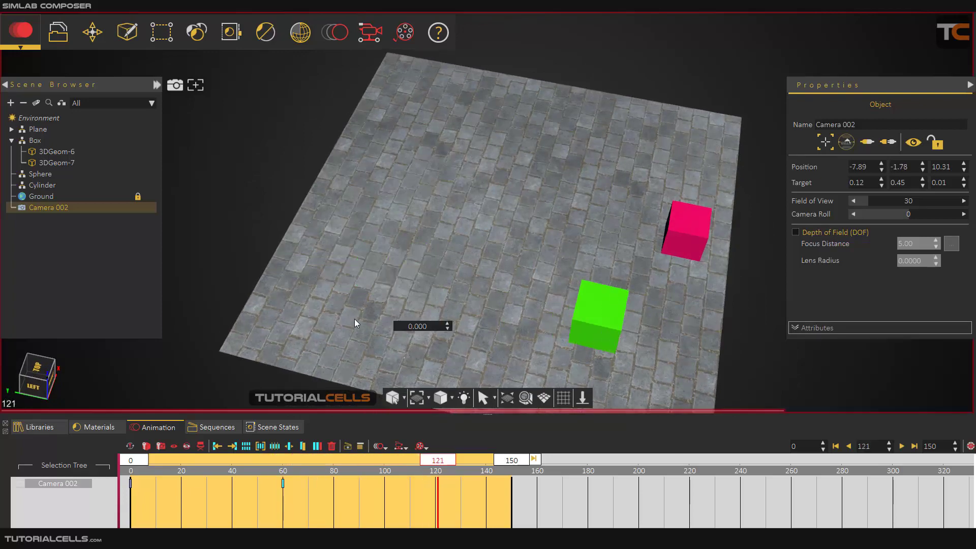
{"action": "left_click_drag", "start_coordinate": [355, 323], "coordinate": [633, 297]}
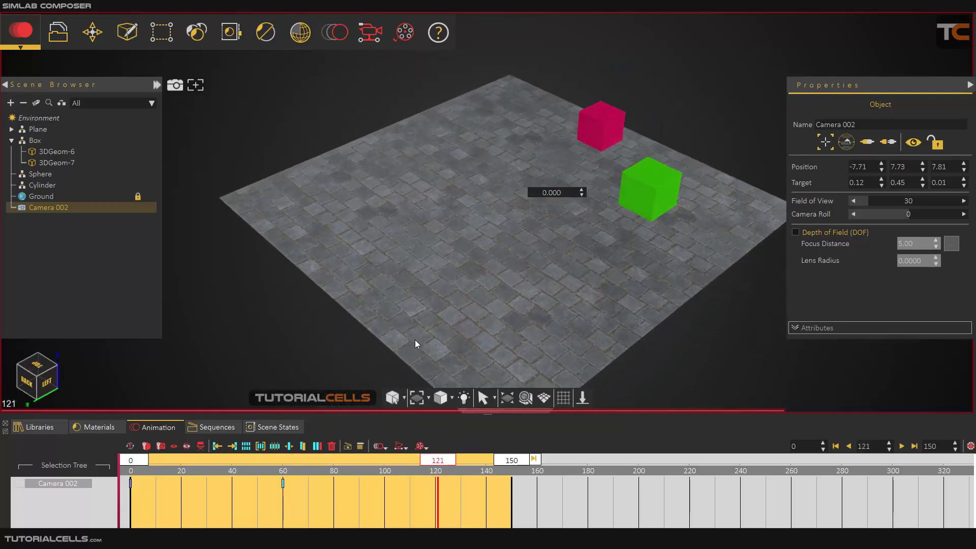
{"action": "left_click", "coordinate": [160, 446]}
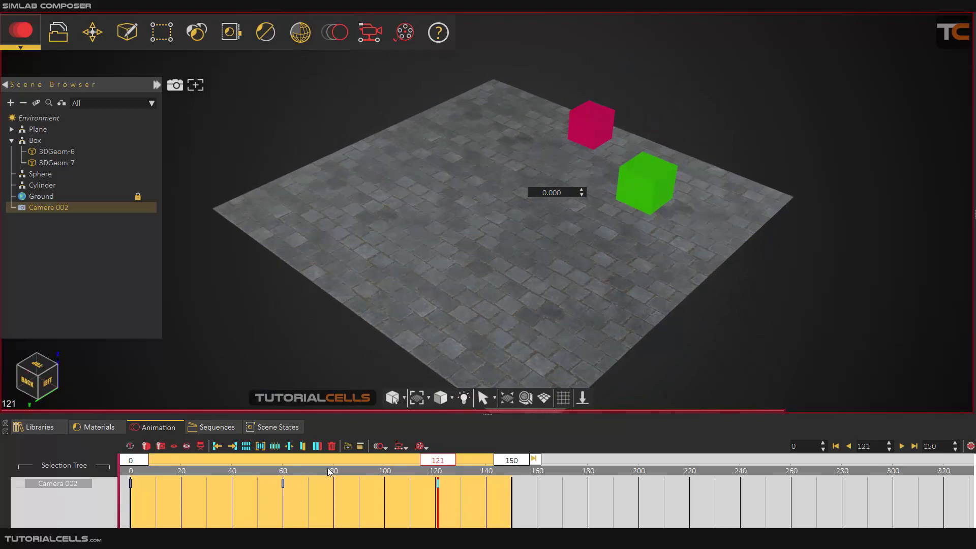
Step: Scrub the camera animation, detach the viewport from the camera, and watch the camera from outside while scrubbing back to frame 0
{"action": "left_click_drag", "start_coordinate": [453, 460], "coordinate": [408, 461]}
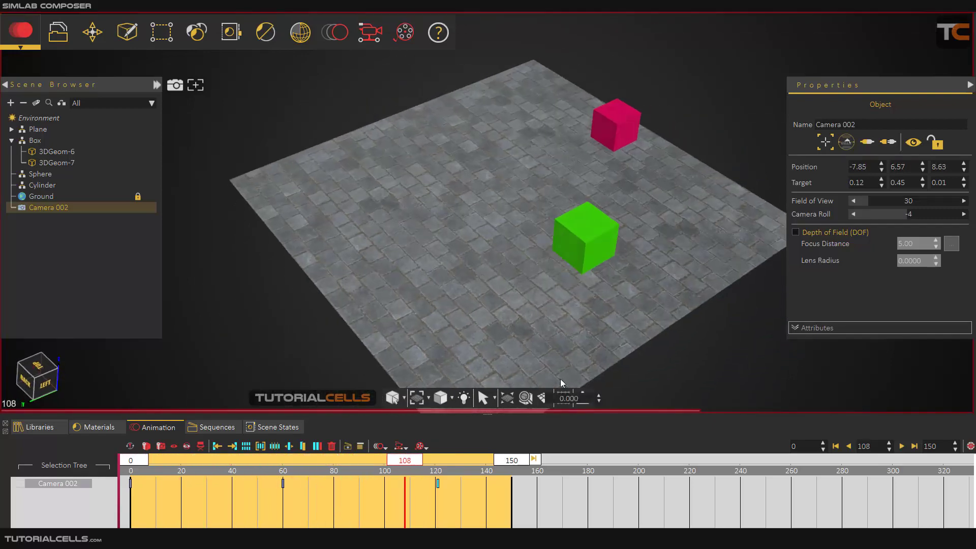
{"action": "left_click", "coordinate": [887, 145]}
{"action": "middle_click_drag", "start_coordinate": [681, 223], "coordinate": [584, 245]}
{"action": "scroll", "coordinate": [585, 245], "scroll_direction": "down", "scroll_amount": 8}
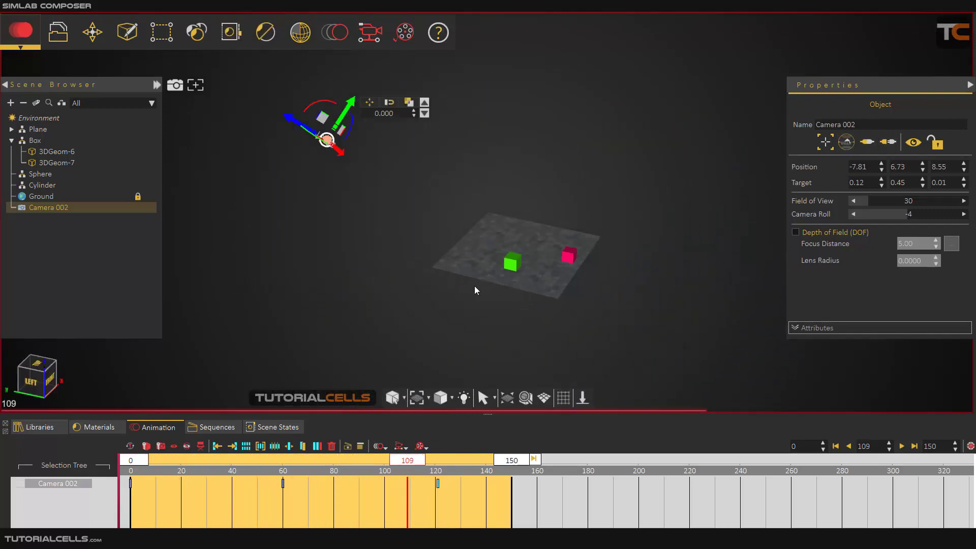
{"action": "left_click", "coordinate": [270, 194]}
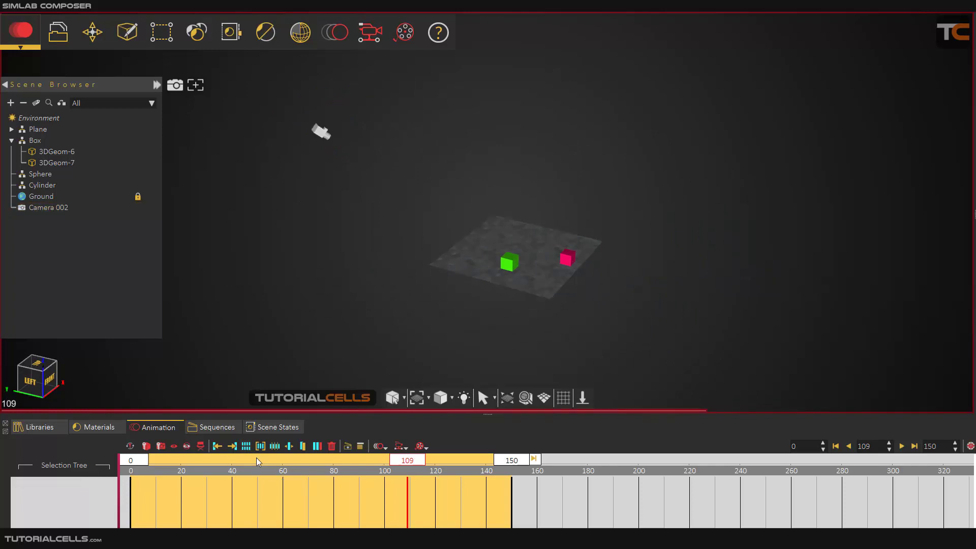
{"action": "left_click", "coordinate": [197, 461]}
{"action": "mouse_move", "coordinate": [133, 462]}
{"action": "left_mouse_down"}
{"action": "mouse_move", "coordinate": [486, 460]}
{"action": "mouse_move", "coordinate": [131, 474]}
{"action": "left_mouse_up"}
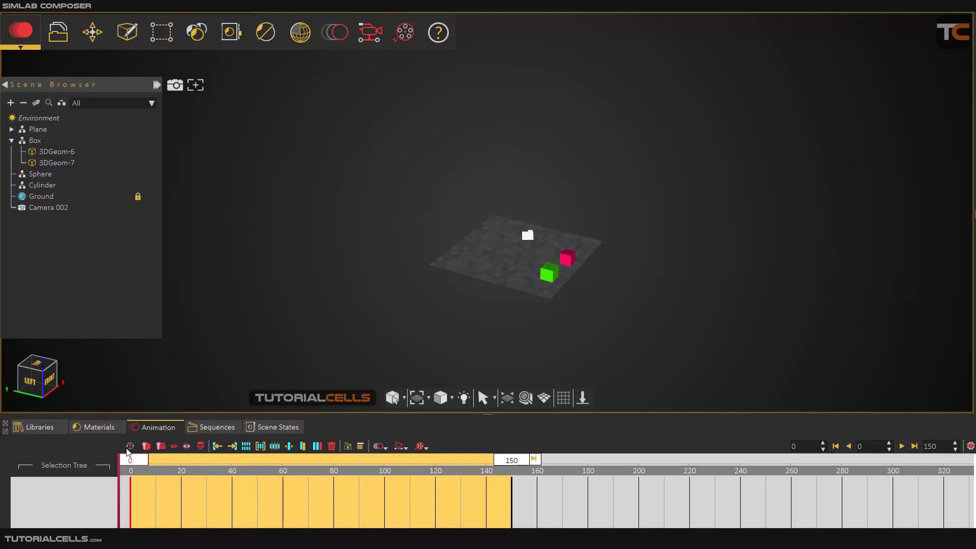
Step: Look through Camera 002 again, orbit it at frame 0 without capturing a keyframe, and restore its keyframed view
{"action": "left_click", "coordinate": [48, 209]}
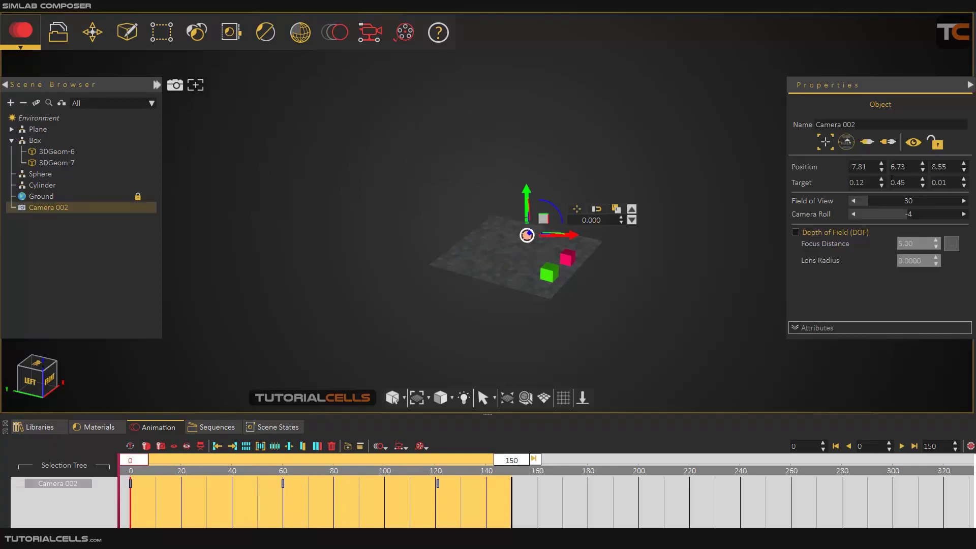
{"action": "left_click", "coordinate": [846, 143]}
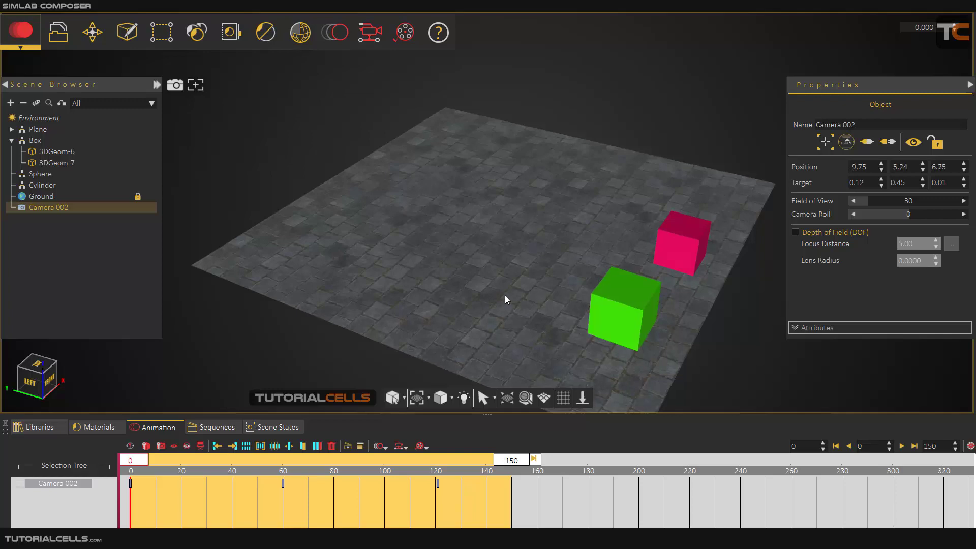
{"action": "middle_click_drag", "start_coordinate": [505, 295], "coordinate": [505, 358]}
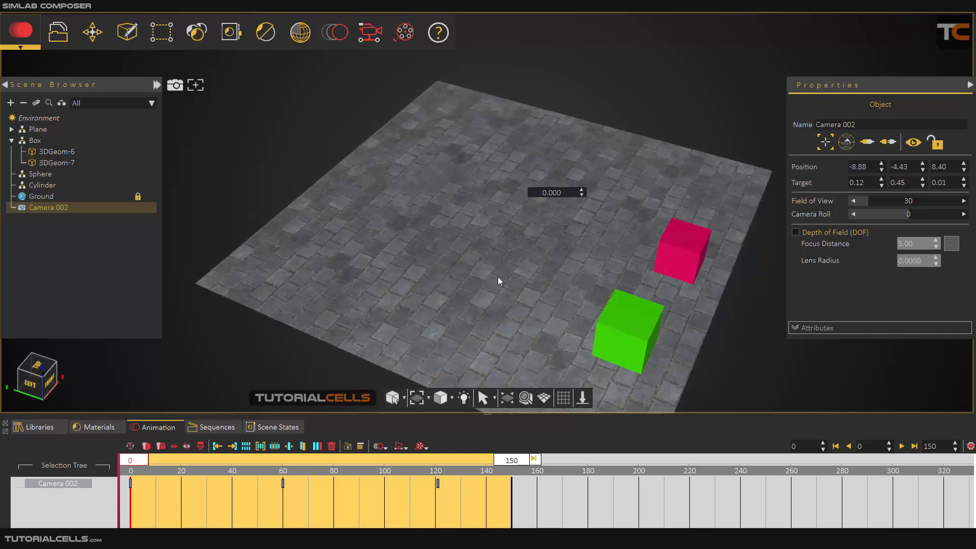
{"action": "middle_click_drag", "start_coordinate": [499, 280], "coordinate": [350, 356]}
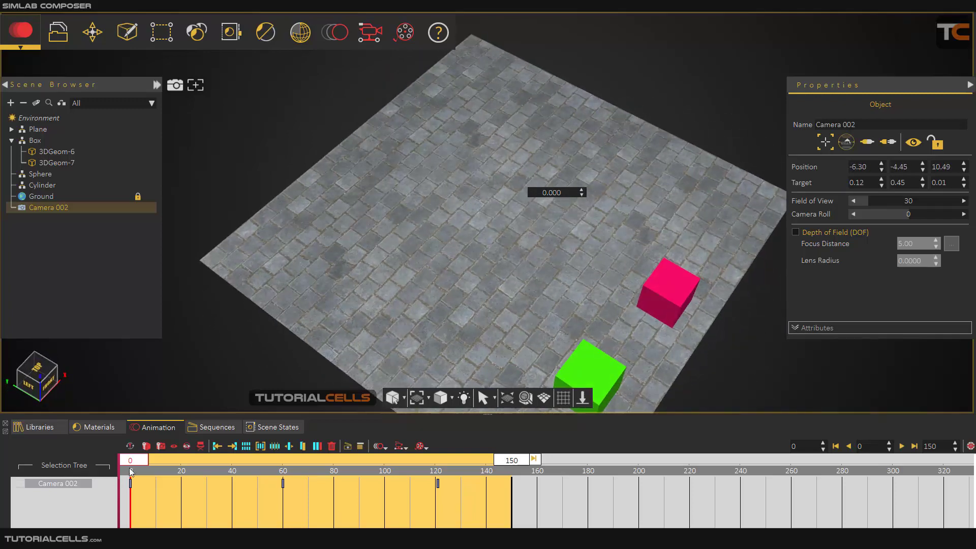
{"action": "left_click", "coordinate": [137, 467]}
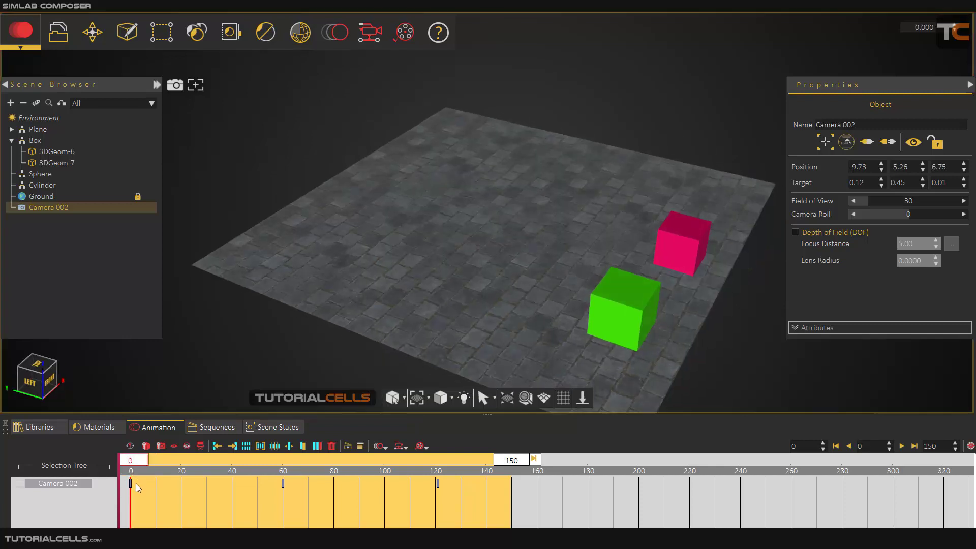
Step: Orbit the camera at frame 30 without capturing a keyframe and scrub to frame 56
{"action": "left_click", "coordinate": [206, 460]}
{"action": "middle_click_drag", "start_coordinate": [444, 294], "coordinate": [581, 296]}
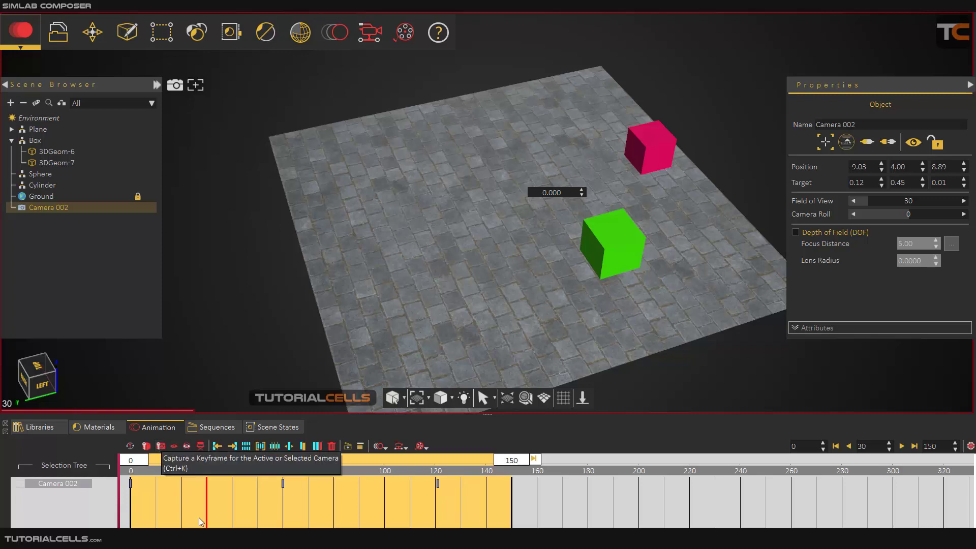
{"action": "left_click_drag", "start_coordinate": [212, 462], "coordinate": [273, 462]}
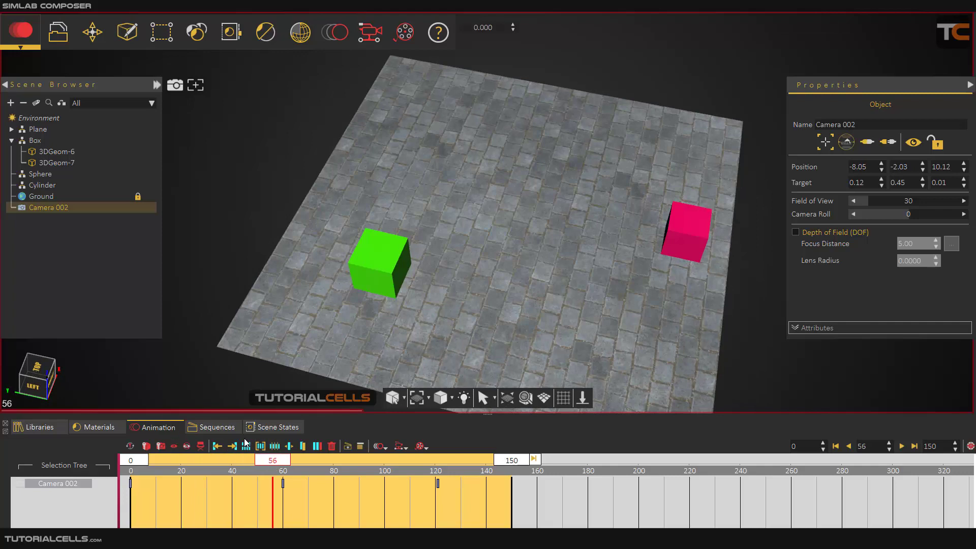
Step: Delete all animations in the scene and confirm the deletion
{"action": "left_click", "coordinate": [332, 446]}
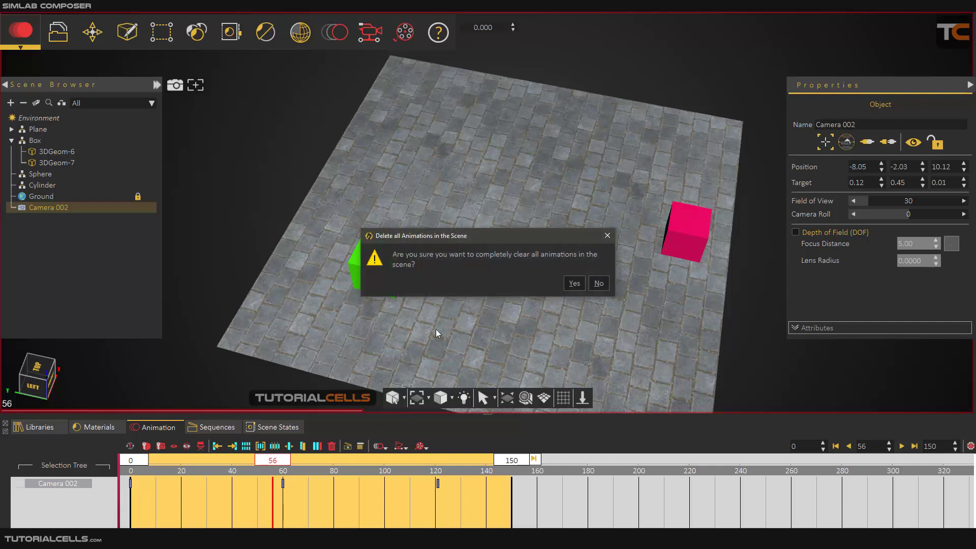
{"action": "left_click", "coordinate": [574, 284]}
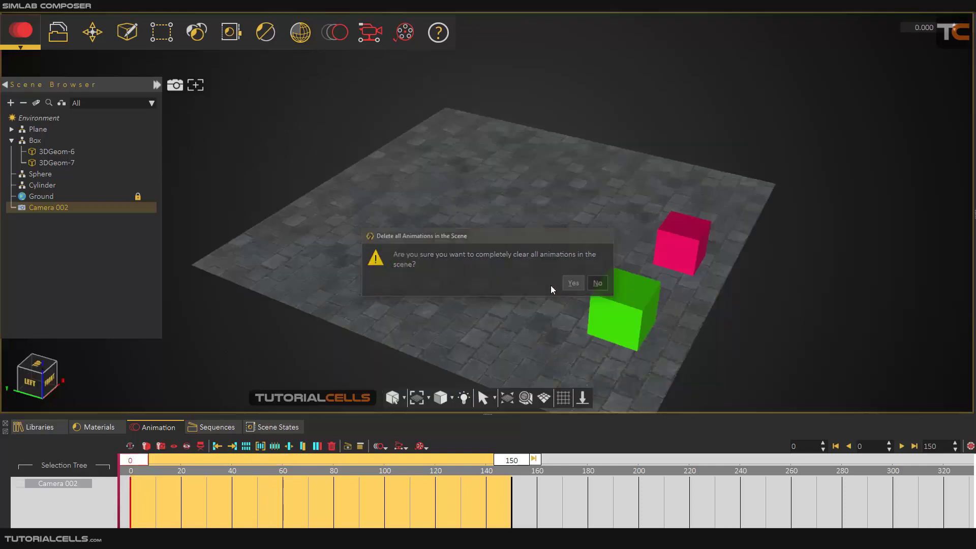
{"action": "left_click", "coordinate": [385, 447]}
{"action": "left_click", "coordinate": [343, 34]}
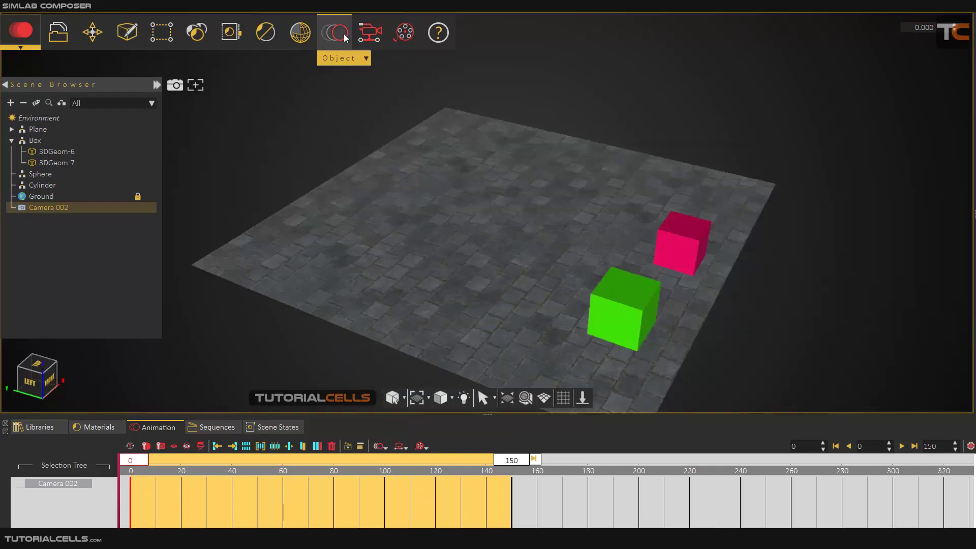
{"action": "mouse_move", "coordinate": [368, 33]}
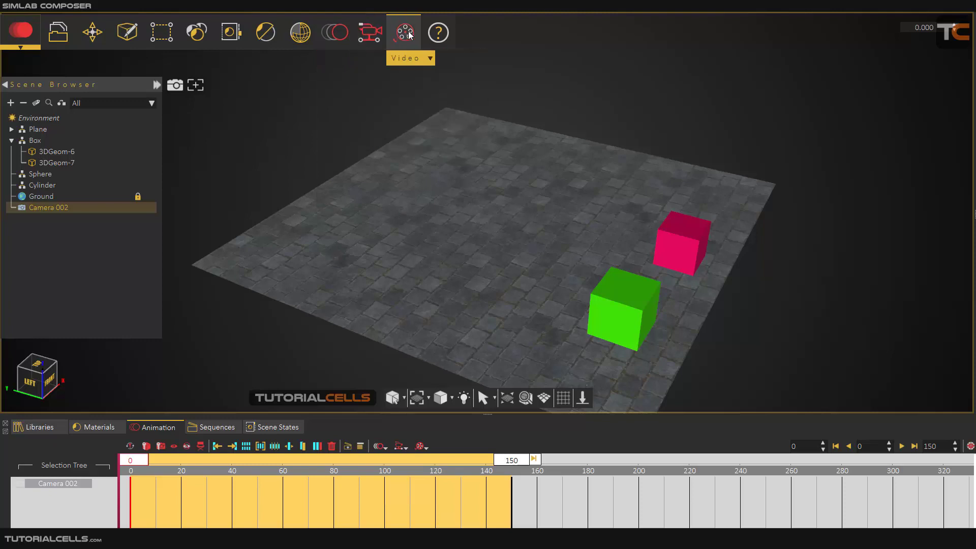
{"action": "mouse_move", "coordinate": [403, 40]}
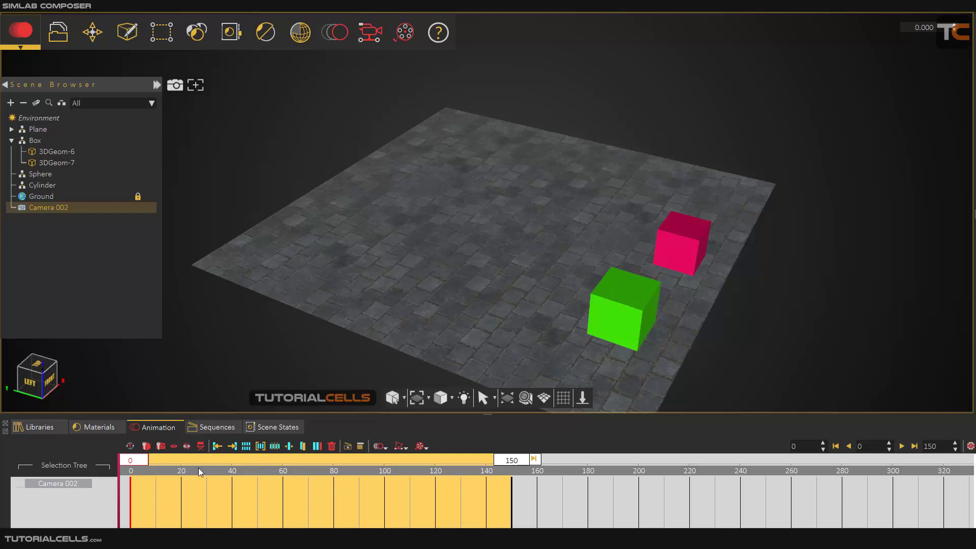
{"action": "scroll", "coordinate": [612, 309], "scroll_direction": "up", "scroll_amount": 1}
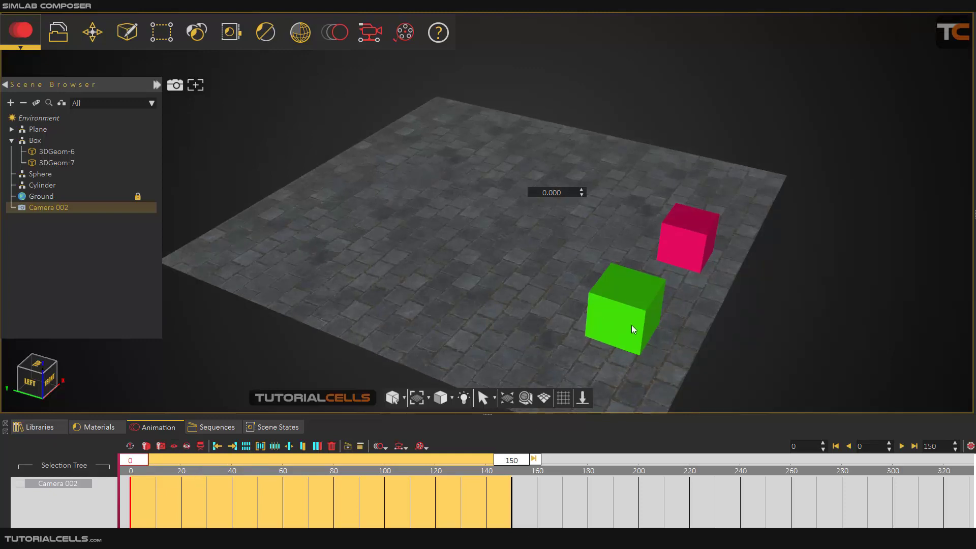
Step: Select the green box and hide it in the animation at frame 20
{"action": "scroll", "coordinate": [631, 326], "scroll_direction": "up", "scroll_amount": 2}
{"action": "middle_click_drag", "start_coordinate": [593, 324], "coordinate": [534, 298]}
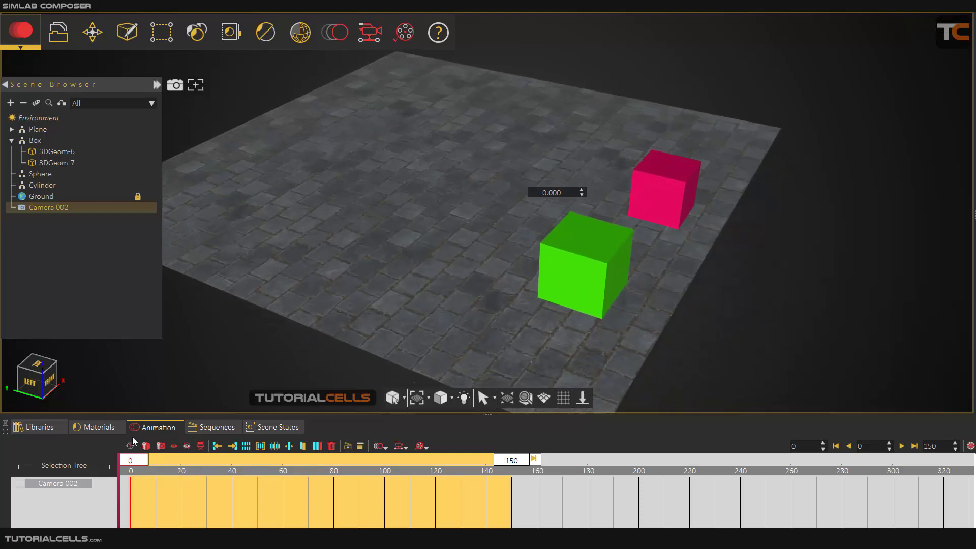
{"action": "mouse_move", "coordinate": [139, 461]}
{"action": "left_mouse_down"}
{"action": "mouse_move", "coordinate": [148, 462]}
{"action": "mouse_move", "coordinate": [132, 462]}
{"action": "left_mouse_up"}
{"action": "left_click_drag", "start_coordinate": [140, 464], "coordinate": [136, 462]}
{"action": "left_click", "coordinate": [561, 281]}
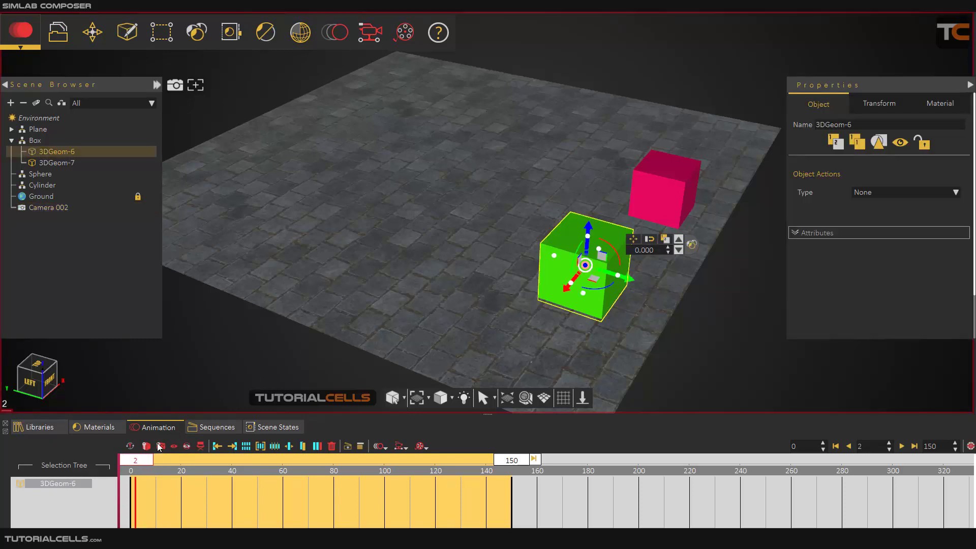
{"action": "left_click", "coordinate": [131, 463]}
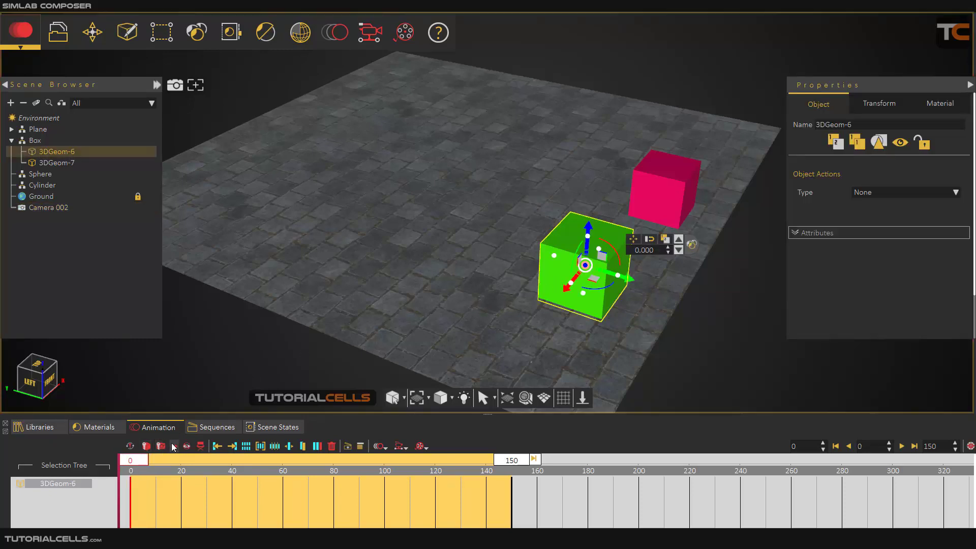
{"action": "left_click_drag", "start_coordinate": [133, 462], "coordinate": [181, 462]}
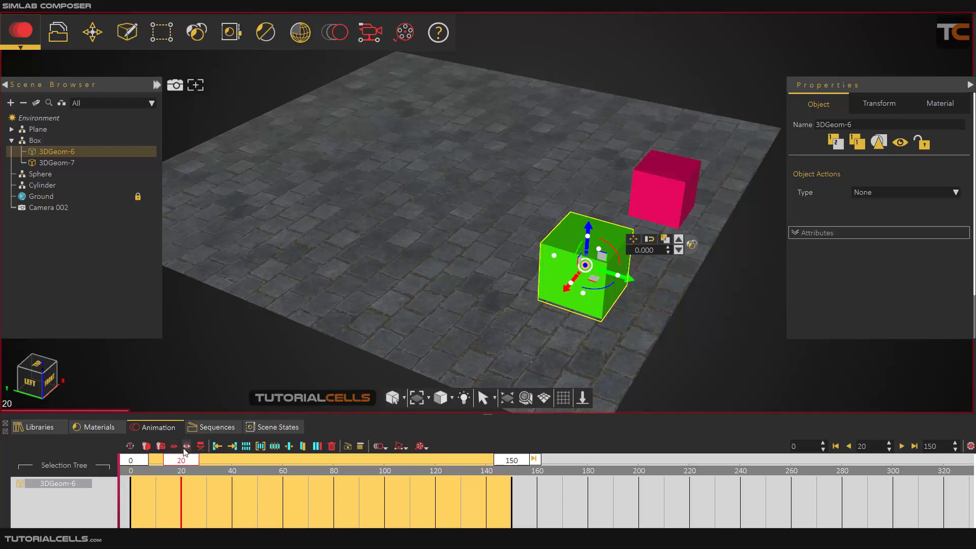
{"action": "left_click", "coordinate": [186, 447]}
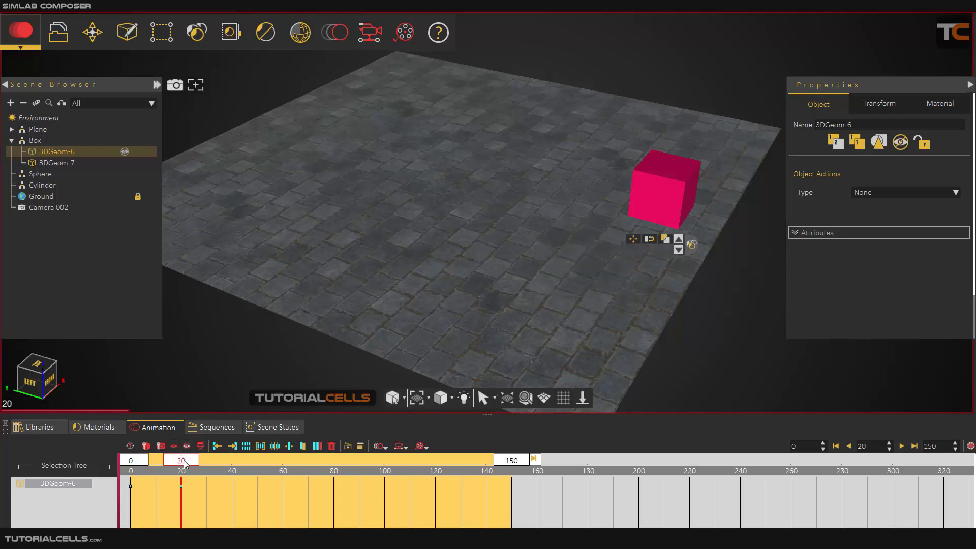
Step: Show the green box in the animation again at frame 40 and scrub to frame 62
{"action": "left_click_drag", "start_coordinate": [184, 463], "coordinate": [212, 467]}
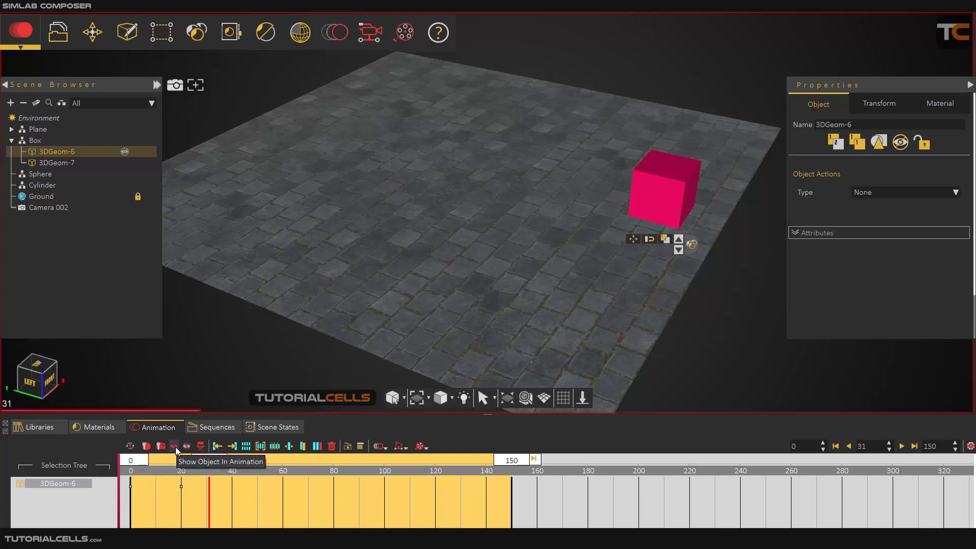
{"action": "left_click_drag", "start_coordinate": [212, 464], "coordinate": [233, 463]}
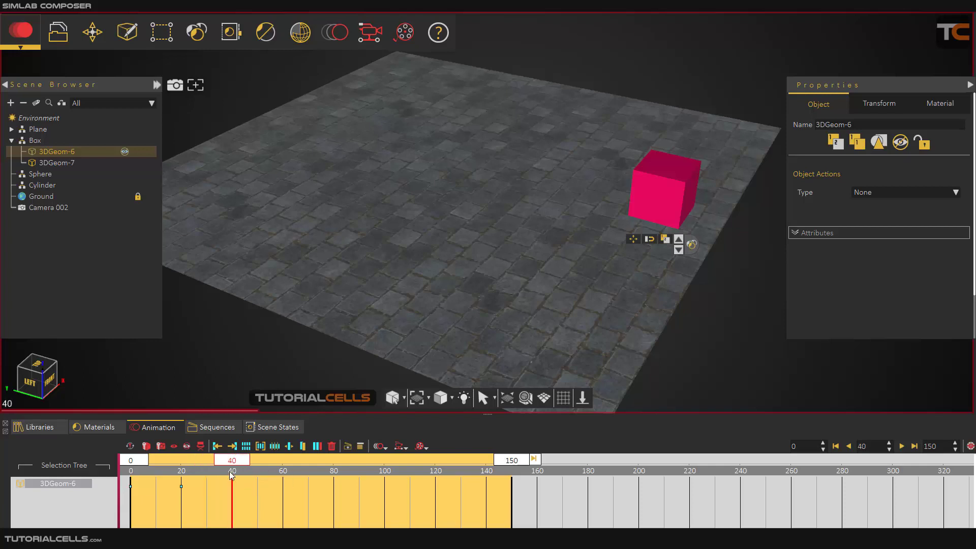
{"action": "left_click", "coordinate": [175, 447]}
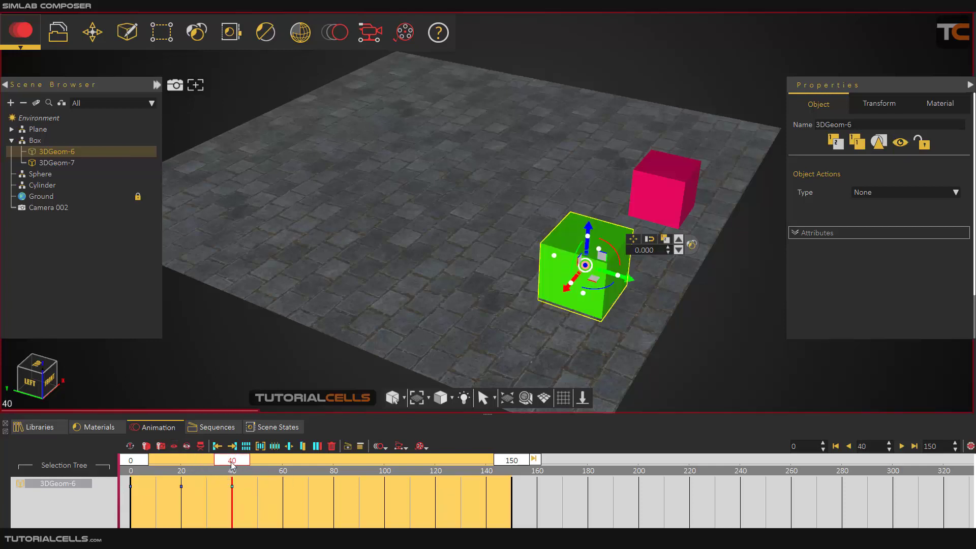
{"action": "left_click_drag", "start_coordinate": [230, 462], "coordinate": [290, 463]}
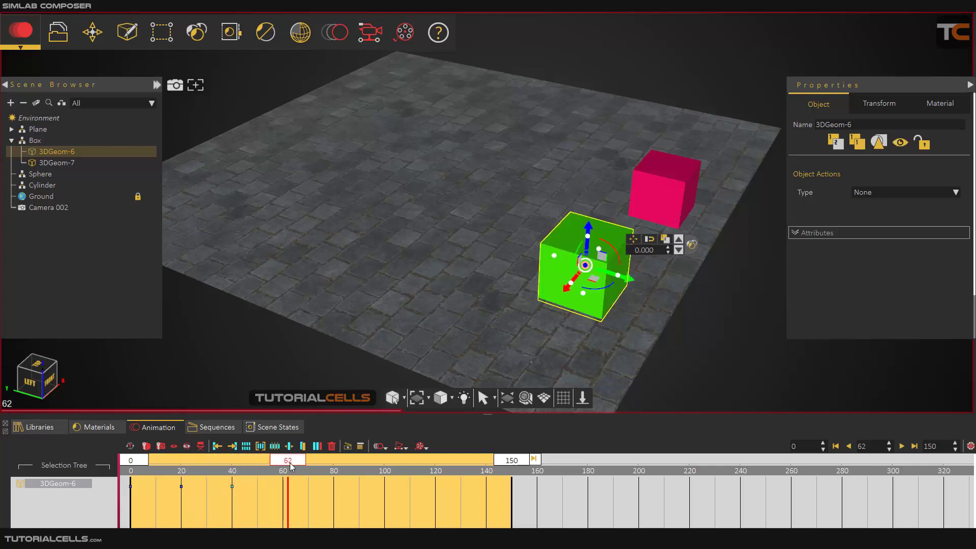
Step: Delete the green box's visibility keyframes, then extend the animation range to frame 320 with the playhead at frame 0
{"action": "left_click_drag", "start_coordinate": [115, 481], "coordinate": [115, 480]}
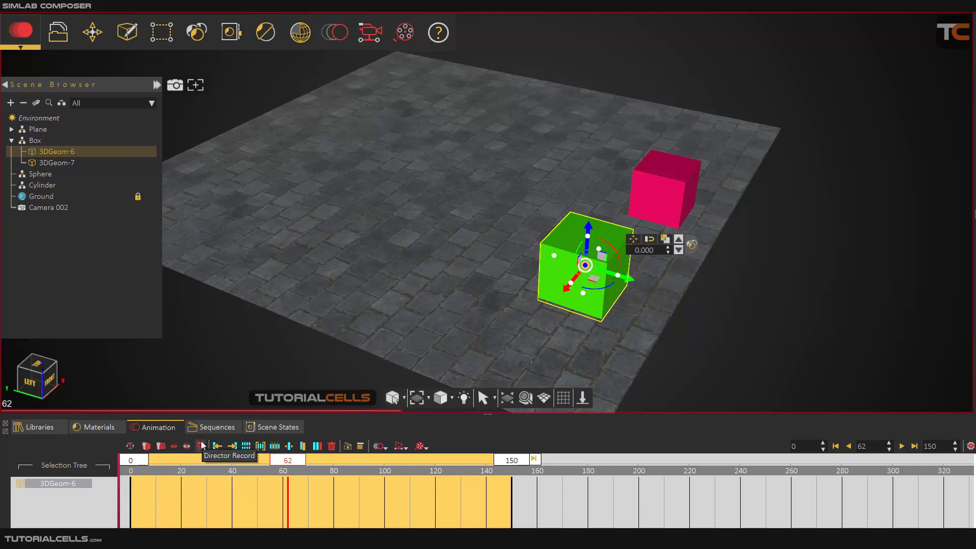
{"action": "left_click_drag", "start_coordinate": [419, 292], "coordinate": [554, 369]}
{"action": "mouse_move", "coordinate": [509, 467]}
{"action": "left_mouse_down"}
{"action": "mouse_move", "coordinate": [561, 457]}
{"action": "mouse_move", "coordinate": [945, 457]}
{"action": "left_mouse_up"}
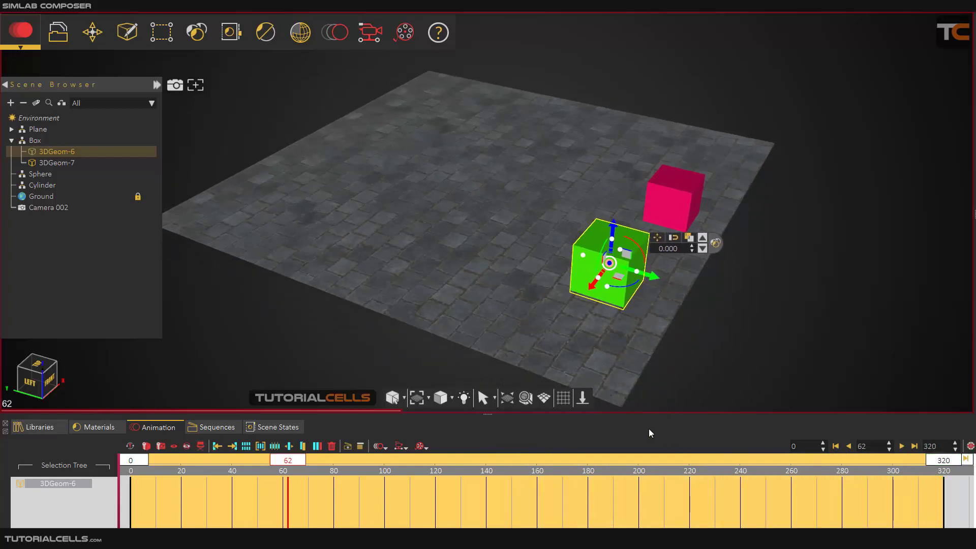
{"action": "left_click_drag", "start_coordinate": [293, 462], "coordinate": [131, 460]}
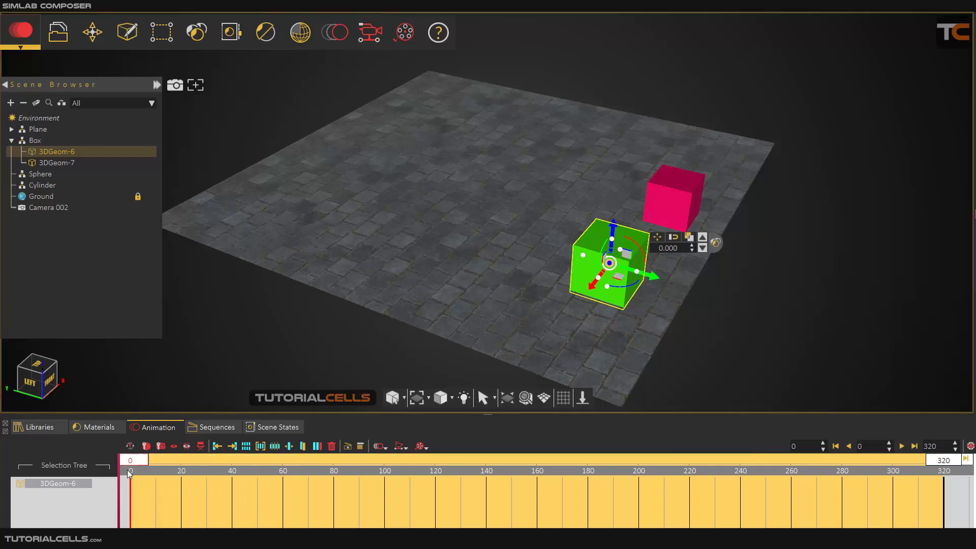
{"action": "scroll", "coordinate": [641, 229], "scroll_direction": "down", "scroll_amount": 2}
{"action": "scroll", "coordinate": [642, 229], "scroll_direction": "up", "scroll_amount": 2}
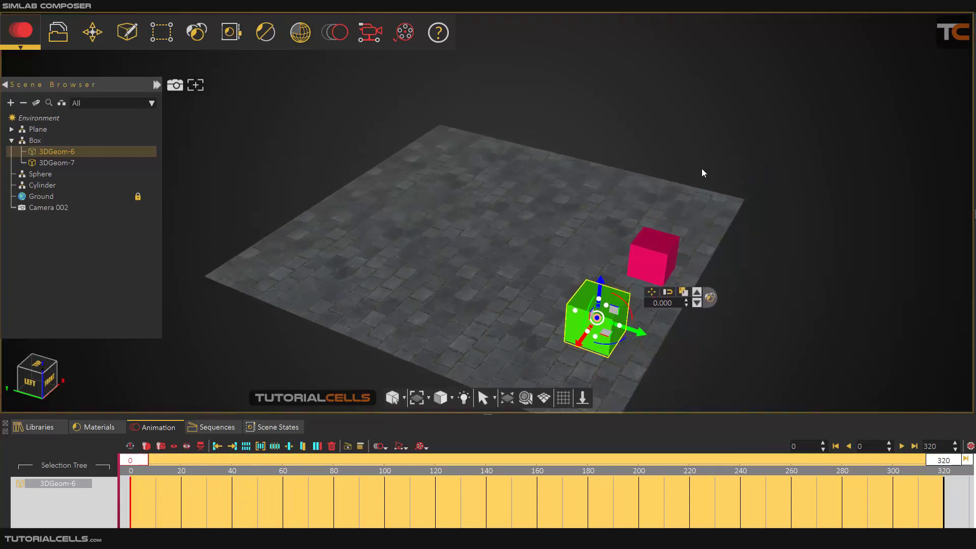
Step: Delete Camera 002 from the scene
{"action": "left_click", "coordinate": [295, 345]}
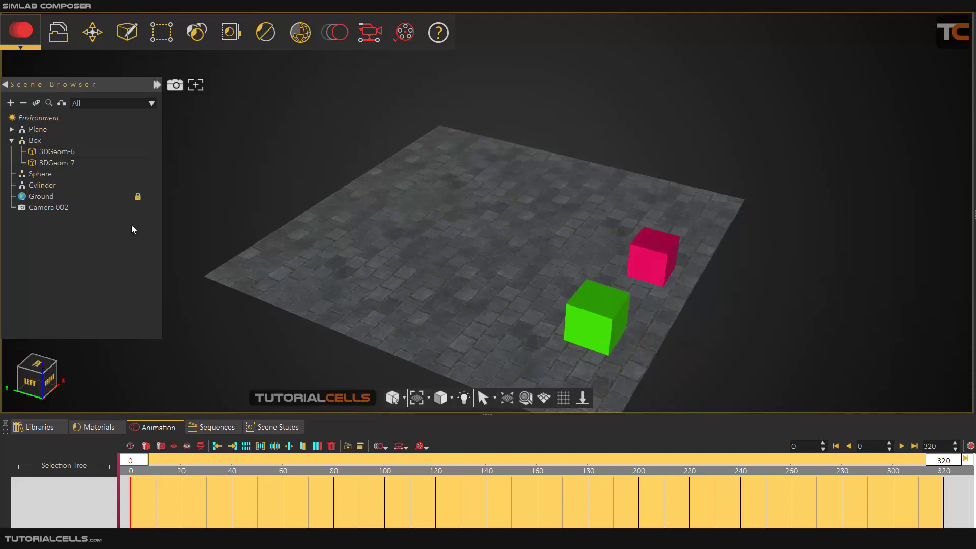
{"action": "left_click", "coordinate": [65, 208]}
{"action": "key", "text": "Delete"}
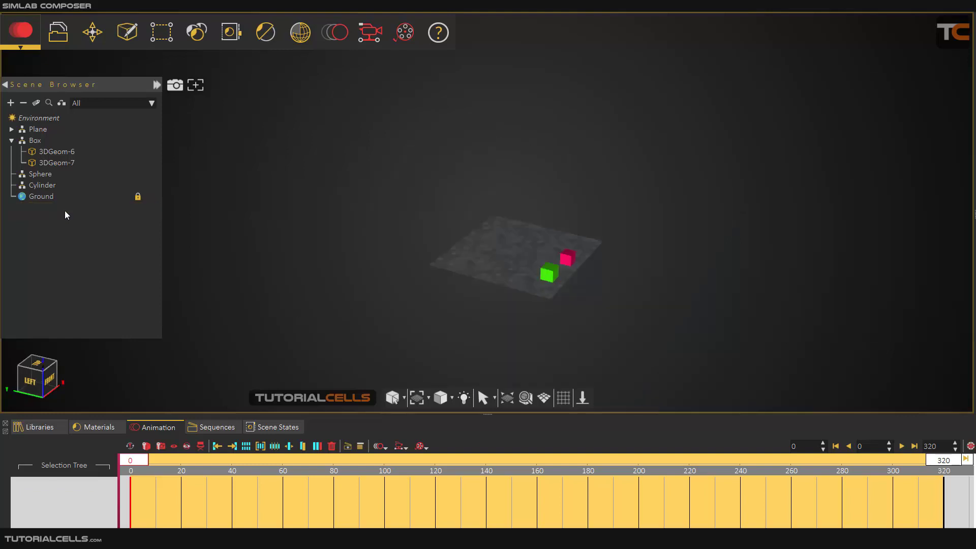
Step: Create a new camera and bring it closer to the boxes, at a position of about -15, -7, 8
{"action": "scroll", "coordinate": [545, 282], "scroll_direction": "up", "scroll_amount": 5}
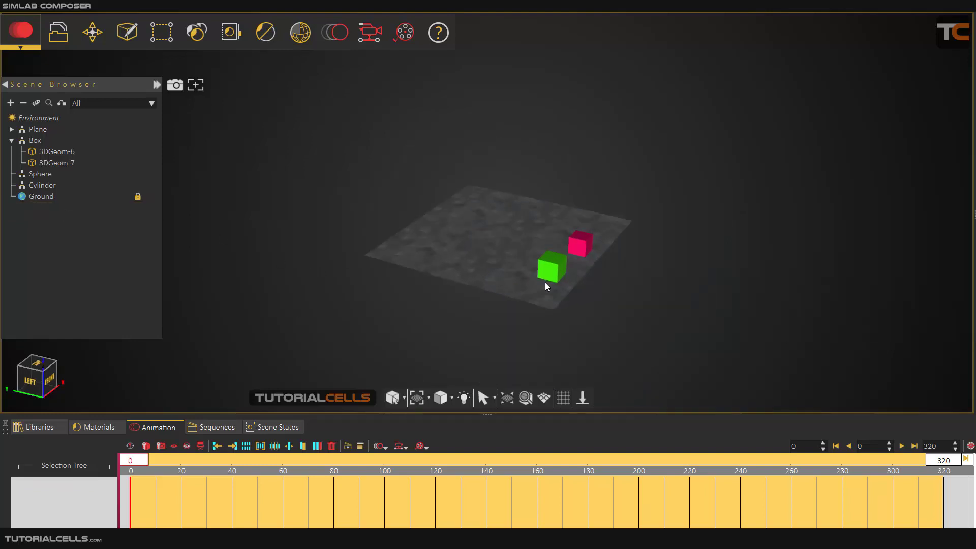
{"action": "middle_click_drag", "start_coordinate": [547, 276], "coordinate": [544, 299]}
{"action": "left_click", "coordinate": [122, 40]}
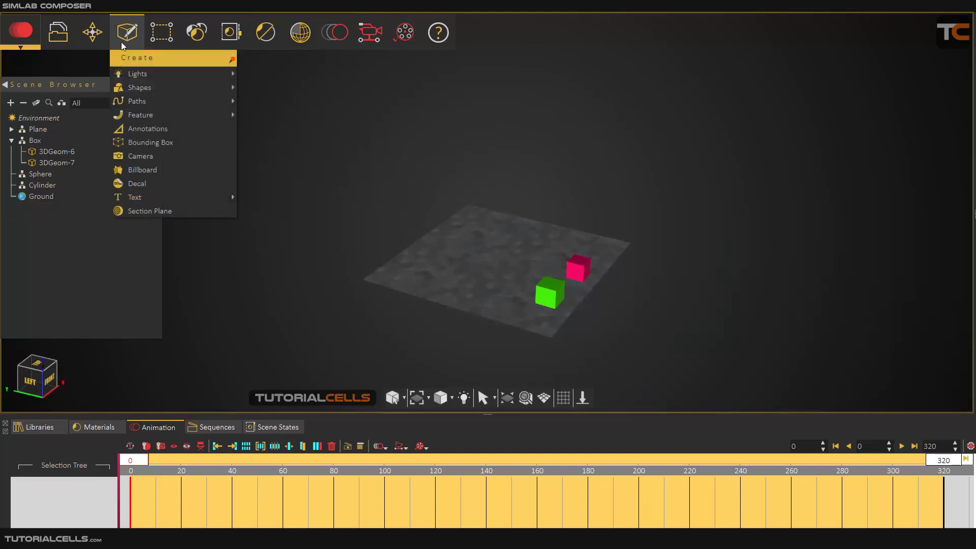
{"action": "left_click", "coordinate": [164, 158]}
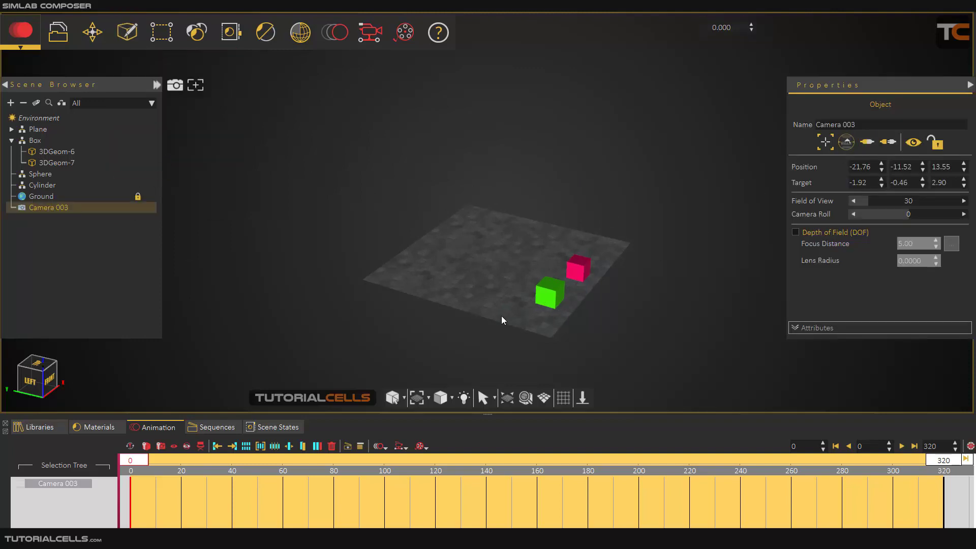
{"action": "scroll", "coordinate": [542, 288], "scroll_direction": "up", "scroll_amount": 4}
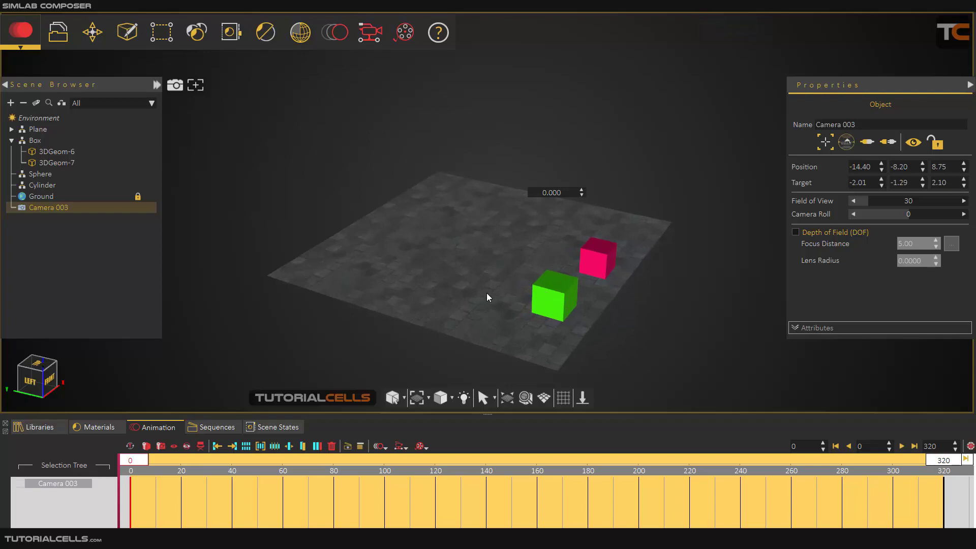
{"action": "left_click_drag", "start_coordinate": [442, 293], "coordinate": [383, 378]}
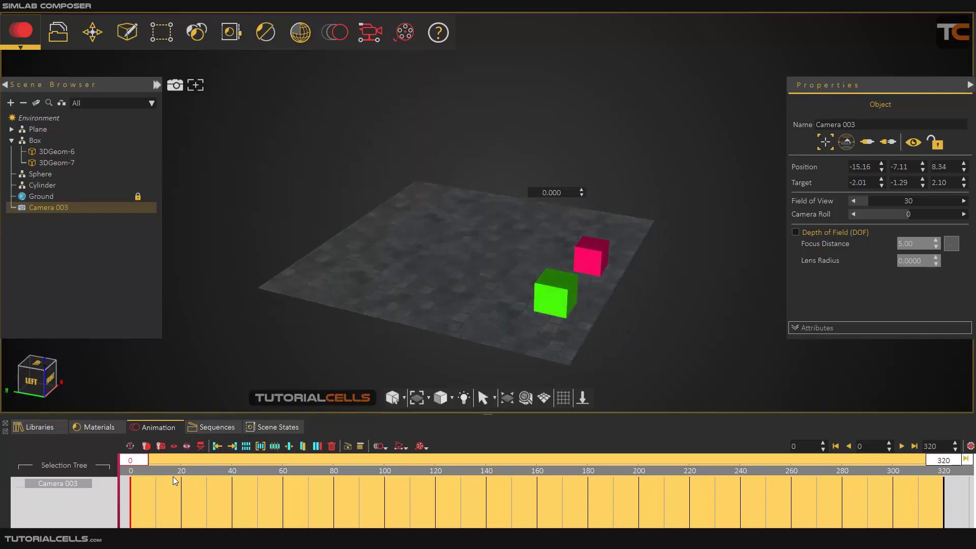
Step: Record a live camera move with Director Record up to frame 320, orbiting, panning and zooming in around both boxes
{"action": "left_click", "coordinate": [200, 447]}
{"action": "left_click_drag", "start_coordinate": [361, 294], "coordinate": [478, 301]}
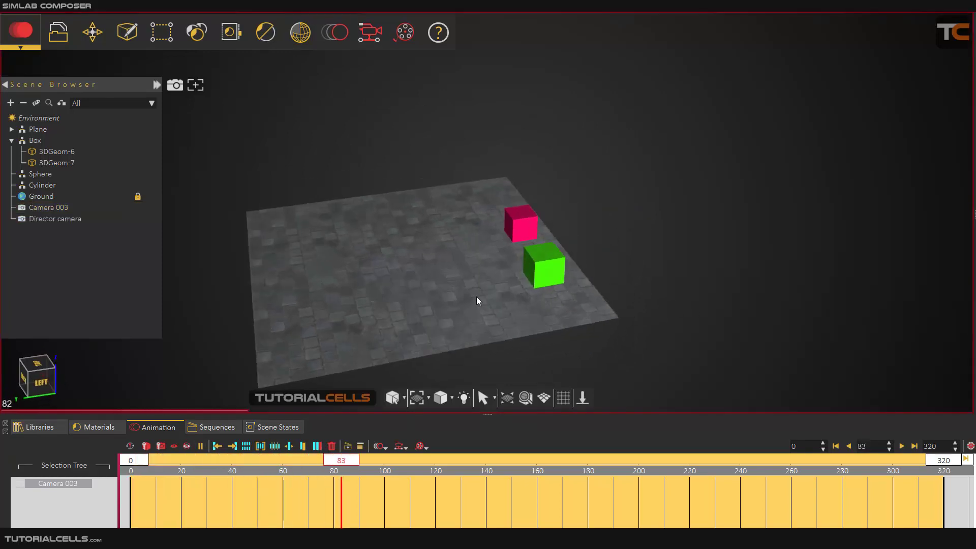
{"action": "middle_click_drag", "start_coordinate": [477, 300], "coordinate": [660, 304]}
{"action": "scroll", "coordinate": [660, 304], "scroll_direction": "up", "scroll_amount": 4}
{"action": "scroll", "coordinate": [606, 266], "scroll_direction": "up", "scroll_amount": 4}
{"action": "left_click_drag", "start_coordinate": [658, 247], "coordinate": [517, 272]}
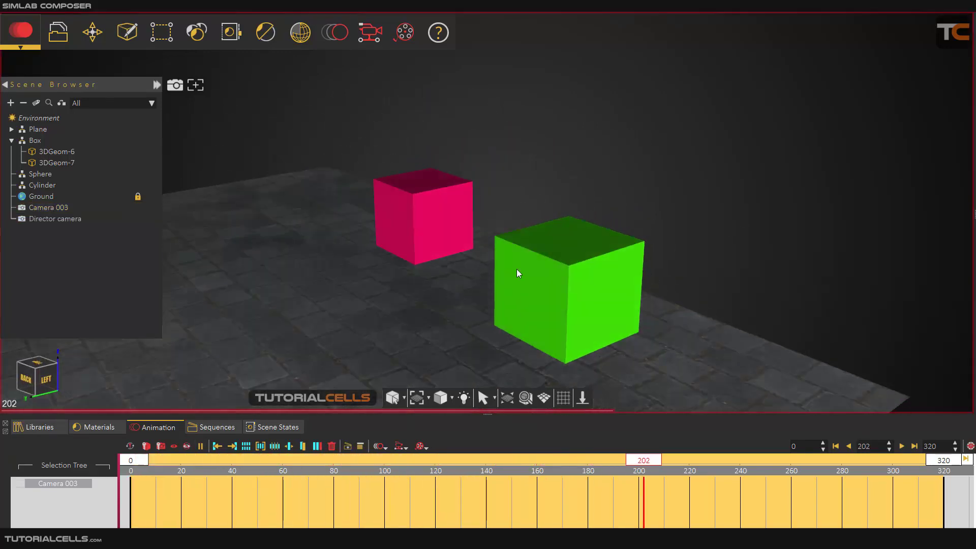
{"action": "middle_click_drag", "start_coordinate": [431, 264], "coordinate": [505, 251]}
{"action": "scroll", "coordinate": [505, 251], "scroll_direction": "up", "scroll_amount": 4}
{"action": "left_click_drag", "start_coordinate": [559, 264], "coordinate": [765, 242]}
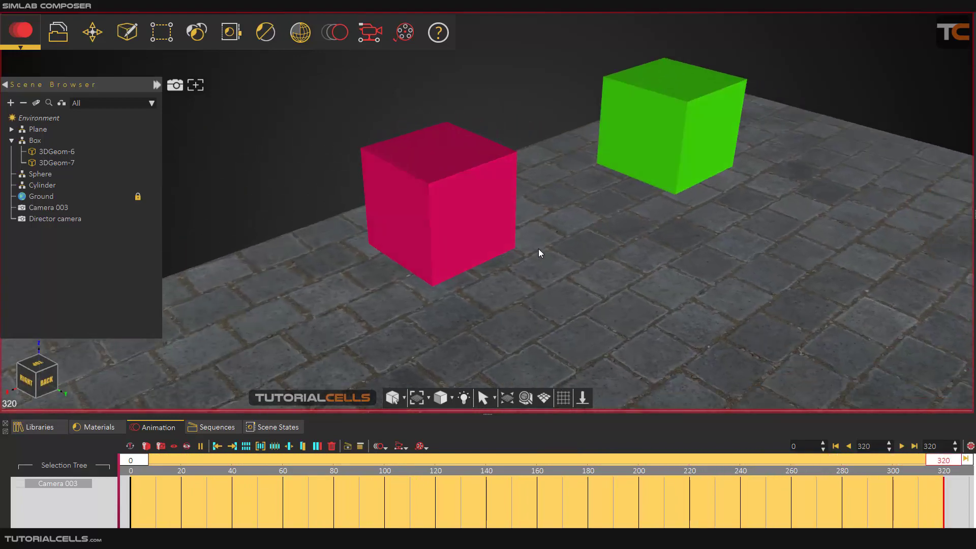
Step: Detach the viewport from Camera 003 and play the recorded camera move from frame 0 from outside
{"action": "left_click", "coordinate": [65, 484]}
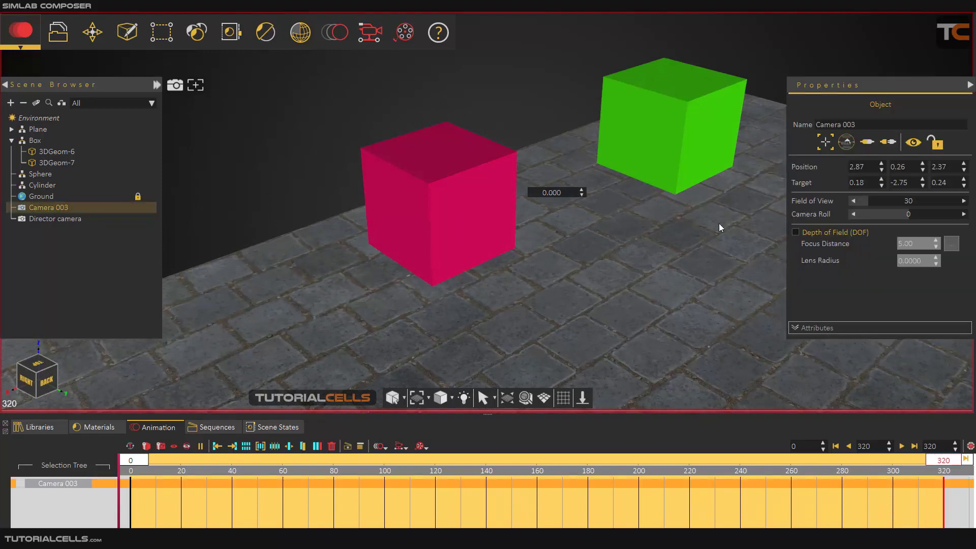
{"action": "left_click", "coordinate": [863, 145]}
{"action": "scroll", "coordinate": [497, 240], "scroll_direction": "down", "scroll_amount": 2}
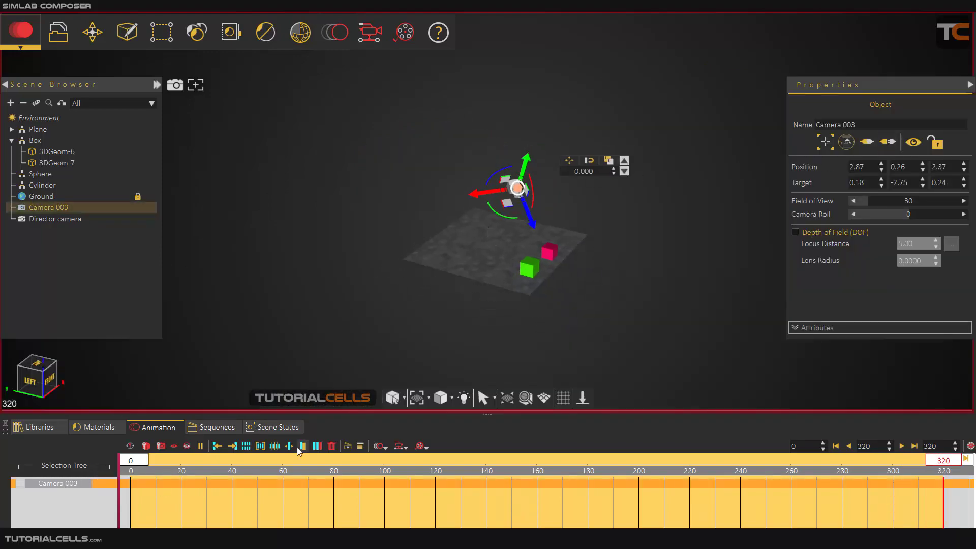
{"action": "mouse_move", "coordinate": [148, 464]}
{"action": "left_mouse_down"}
{"action": "mouse_move", "coordinate": [194, 460]}
{"action": "mouse_move", "coordinate": [131, 465]}
{"action": "left_mouse_up"}
{"action": "left_click", "coordinate": [901, 446]}
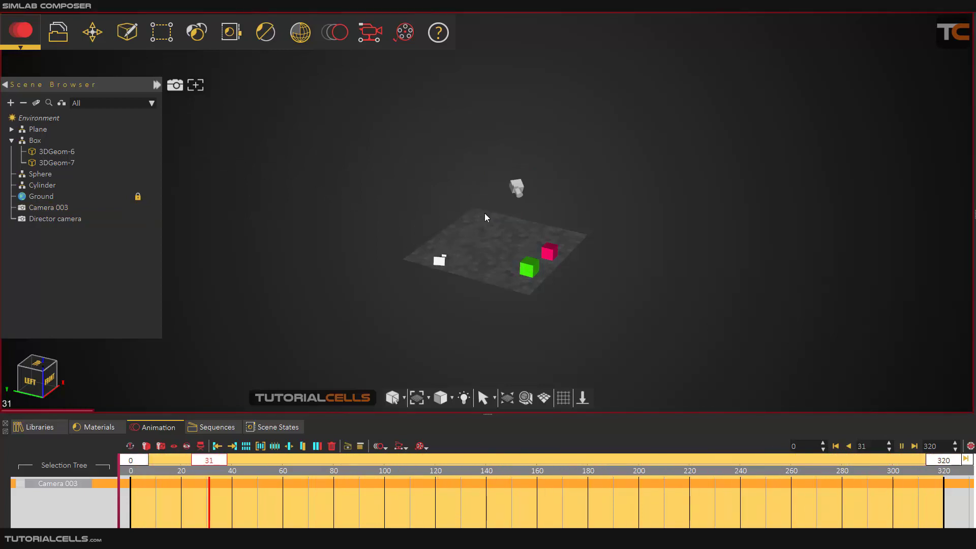
Step: Delete Camera 003 and select the Director camera
{"action": "left_click", "coordinate": [63, 207]}
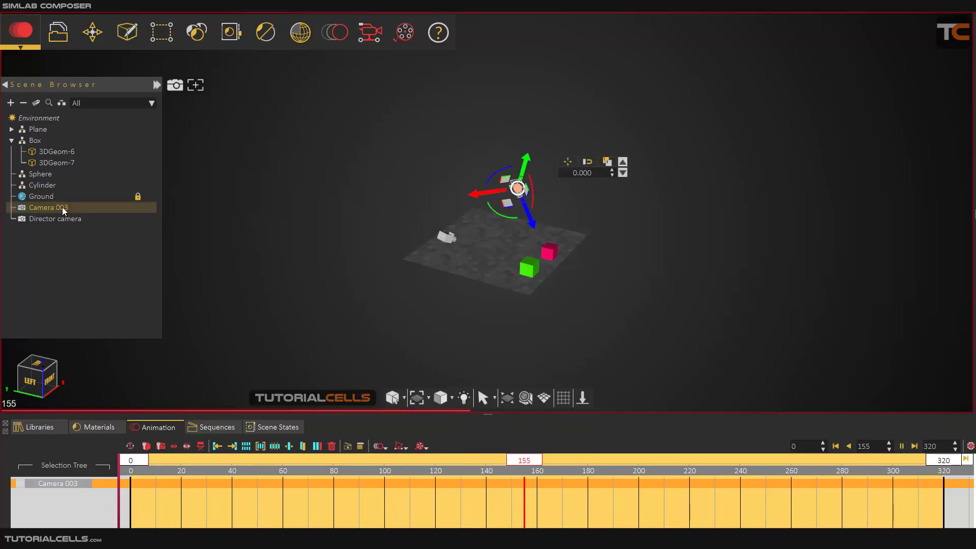
{"action": "key", "text": "Delete"}
{"action": "left_click", "coordinate": [71, 207]}
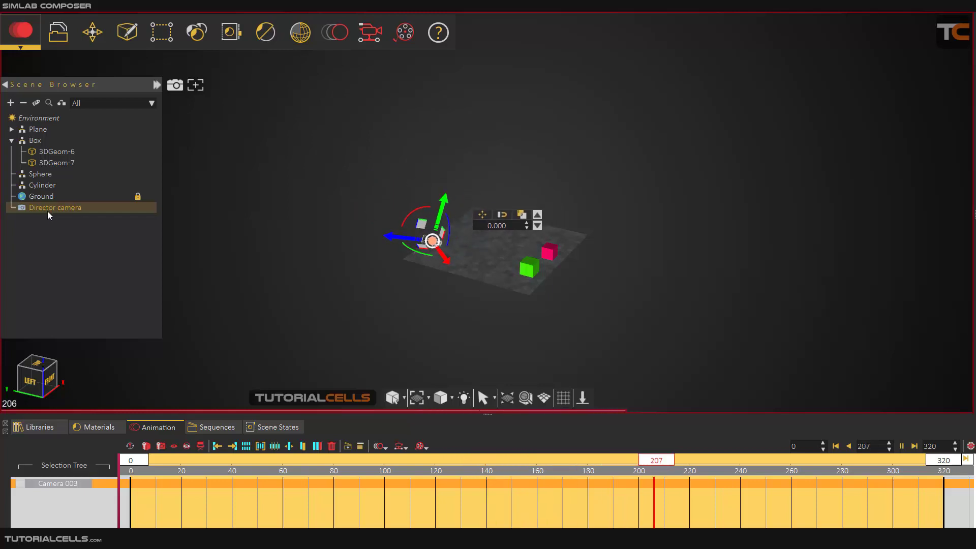
Step: Return to frame 0, look through the Director camera, and play its recorded move up to frame 38
{"action": "left_click", "coordinate": [901, 446]}
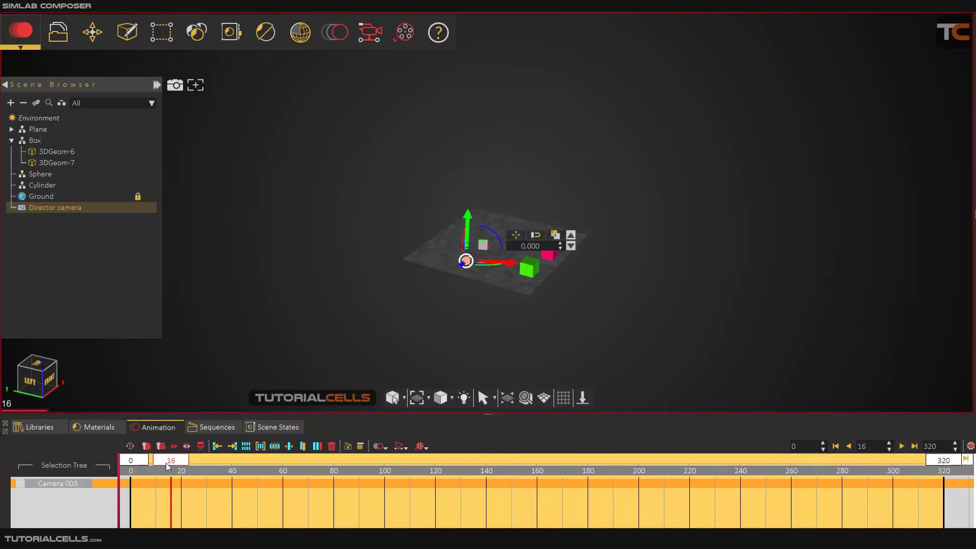
{"action": "left_click_drag", "start_coordinate": [165, 463], "coordinate": [128, 466]}
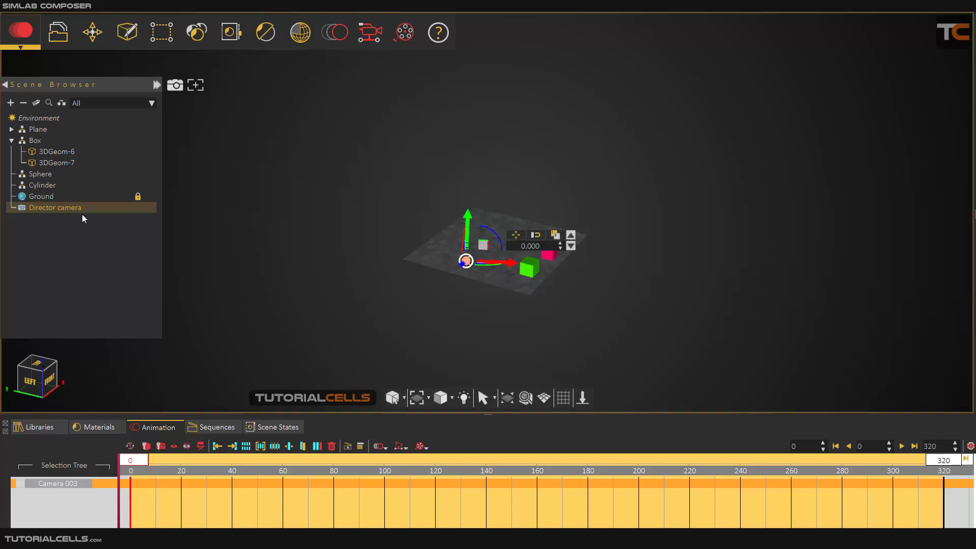
{"action": "left_click", "coordinate": [62, 208]}
{"action": "left_click", "coordinate": [868, 142]}
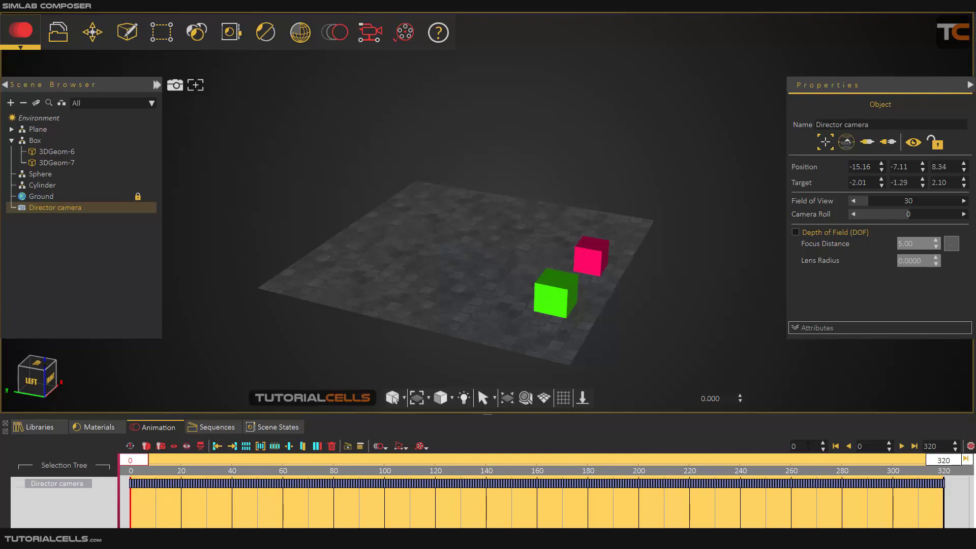
{"action": "left_click", "coordinate": [902, 446]}
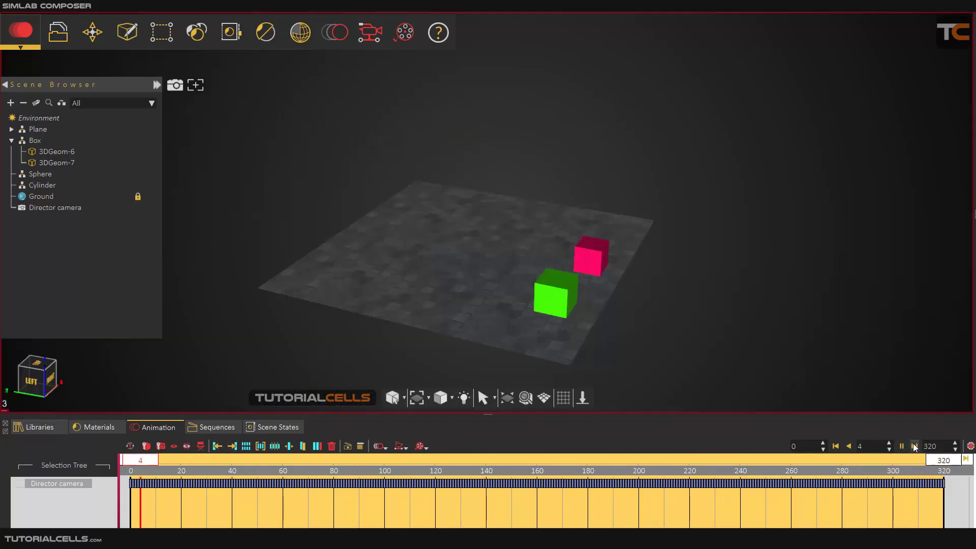
{"action": "left_click", "coordinate": [901, 447]}
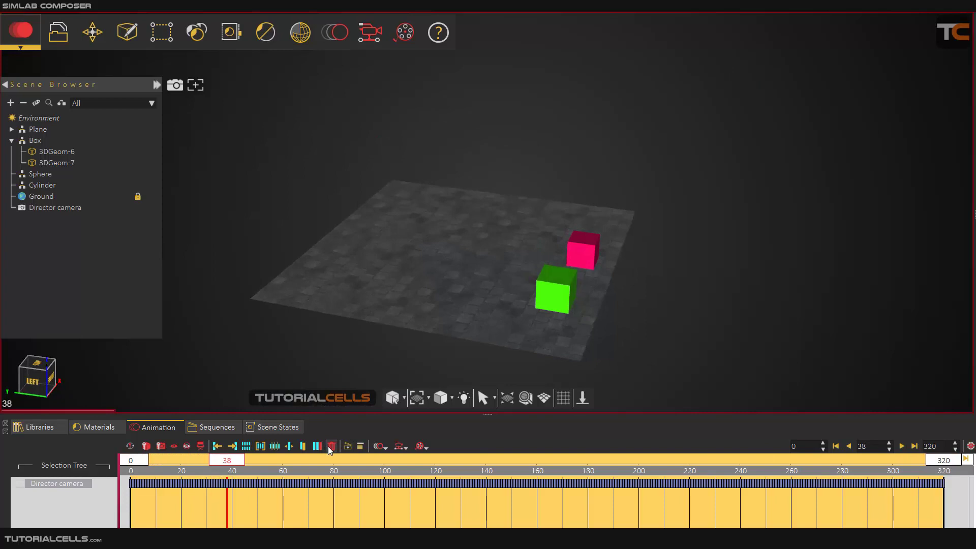
Step: Delete the recorded Director camera animation and confirm the deletion
{"action": "left_click", "coordinate": [329, 447]}
{"action": "left_click", "coordinate": [570, 285]}
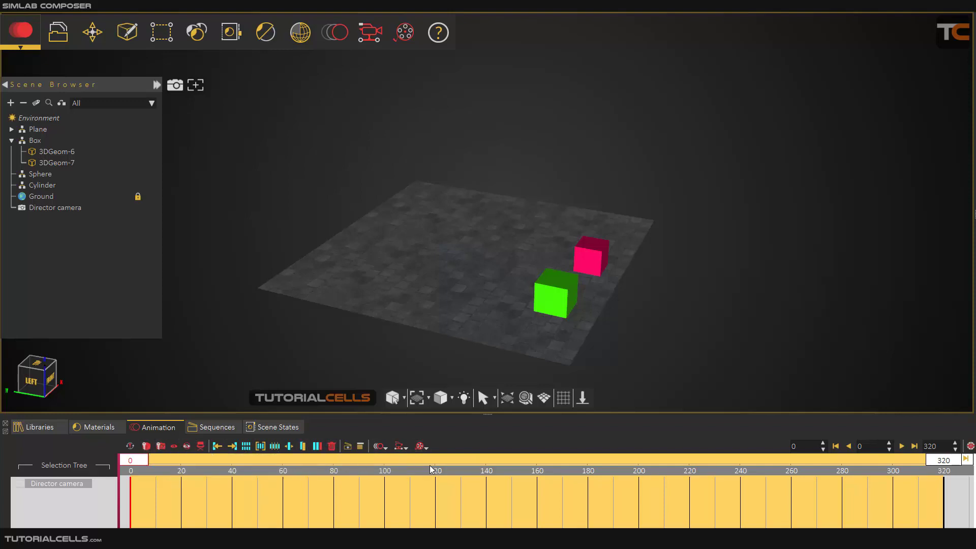
{"action": "left_click", "coordinate": [970, 446]}
{"action": "scroll", "coordinate": [536, 333], "scroll_direction": "up", "scroll_amount": 2}
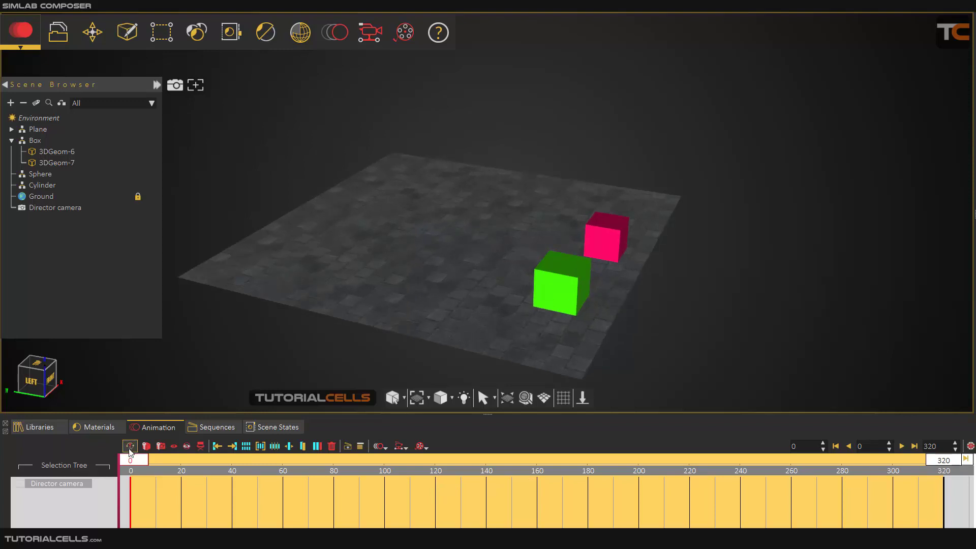
Step: Keyframe the green box moving to the opposite side of the plane at frame 100 and back near its start at frame 180
{"action": "left_click_drag", "start_coordinate": [132, 463], "coordinate": [386, 469]}
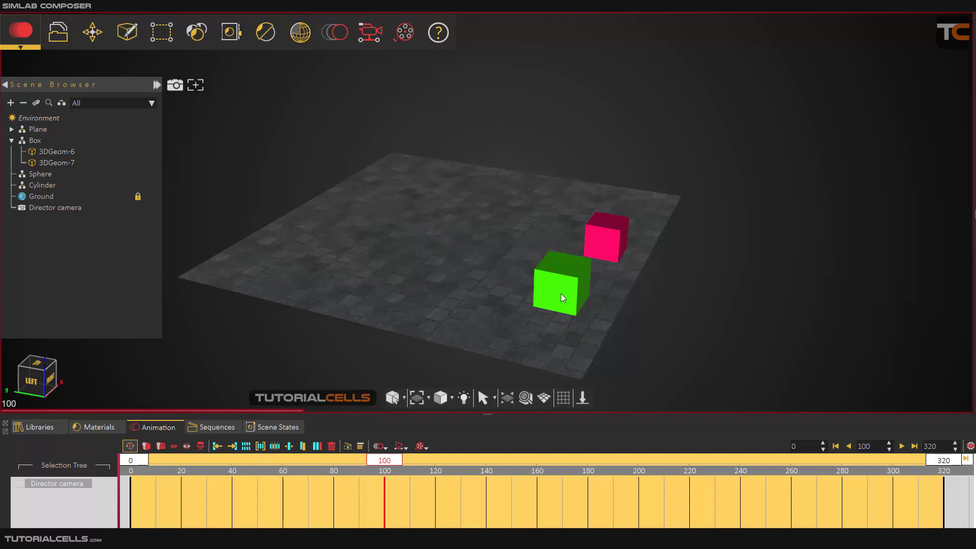
{"action": "left_click", "coordinate": [562, 295]}
{"action": "left_click_drag", "start_coordinate": [602, 295], "coordinate": [318, 253]}
{"action": "mouse_move", "coordinate": [387, 464]}
{"action": "left_mouse_down"}
{"action": "mouse_move", "coordinate": [615, 460]}
{"action": "mouse_move", "coordinate": [588, 459]}
{"action": "left_mouse_up"}
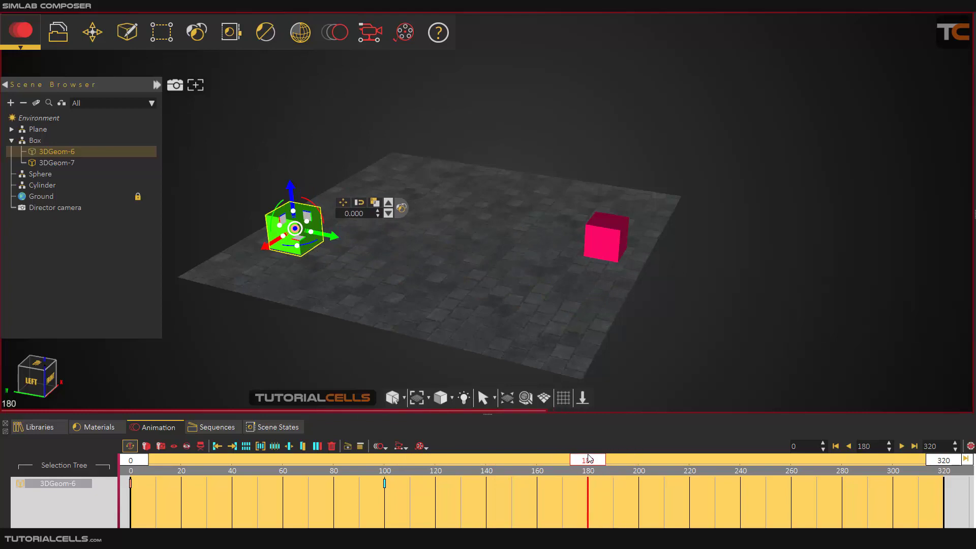
{"action": "left_click_drag", "start_coordinate": [332, 241], "coordinate": [619, 320]}
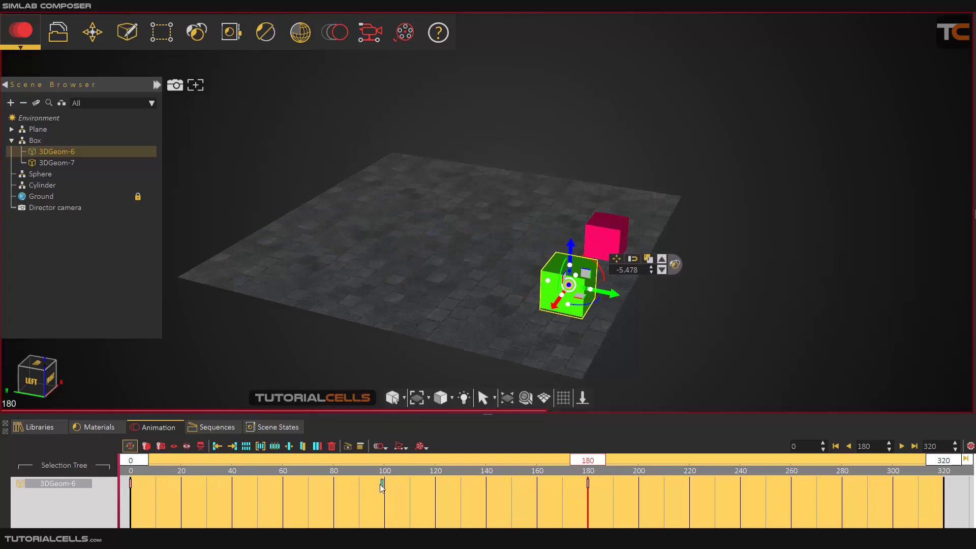
Step: Move the green box's second keyframe to frame 50 and its last keyframe to frame 100
{"action": "left_click_drag", "start_coordinate": [382, 485], "coordinate": [259, 491]}
{"action": "left_click_drag", "start_coordinate": [588, 484], "coordinate": [385, 484]}
{"action": "left_click", "coordinate": [395, 502]}
Step: Scale all of the green box's keyframes in time so the last two land on frames 100 and 200
{"action": "left_click_drag", "start_coordinate": [427, 511], "coordinate": [118, 476]}
{"action": "left_click", "coordinate": [971, 445]}
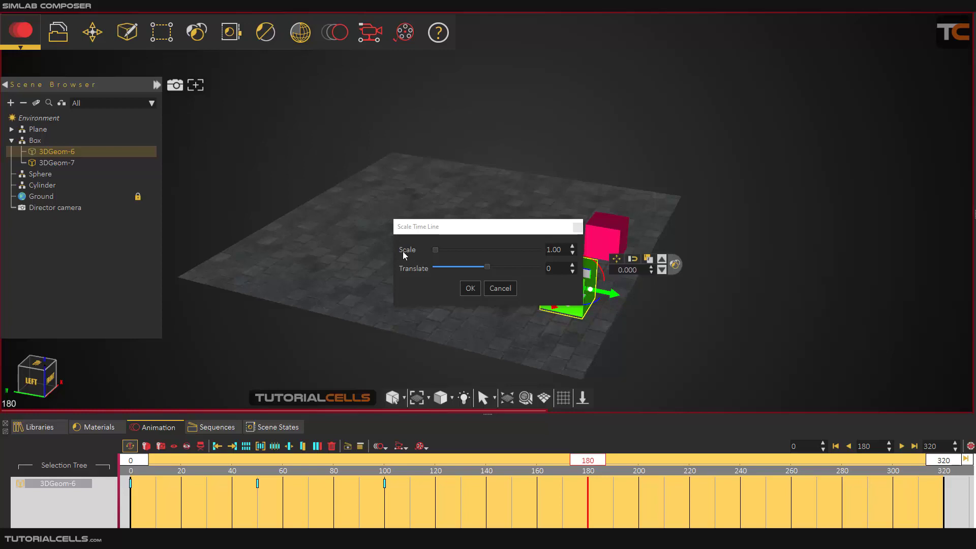
{"action": "left_click_drag", "start_coordinate": [562, 254], "coordinate": [538, 255]}
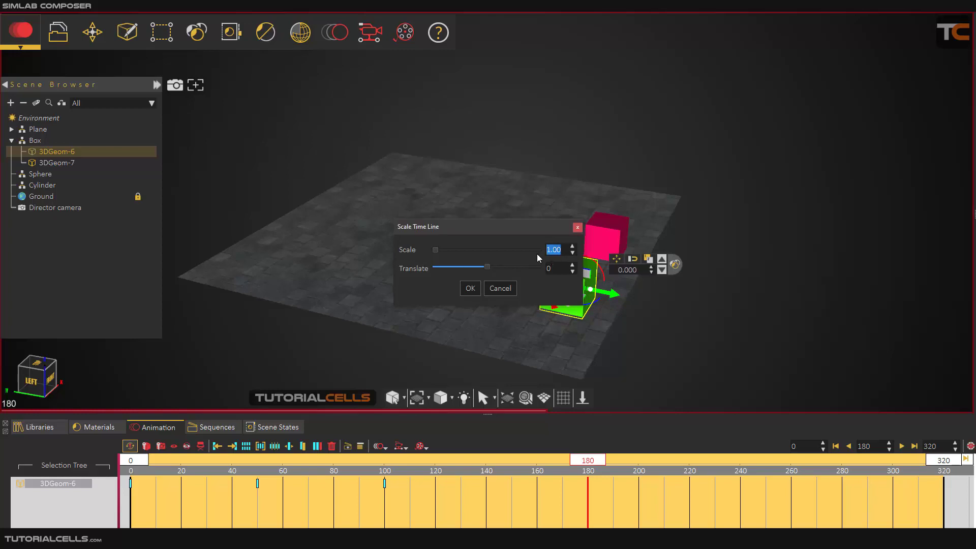
{"action": "left_click", "coordinate": [473, 291]}
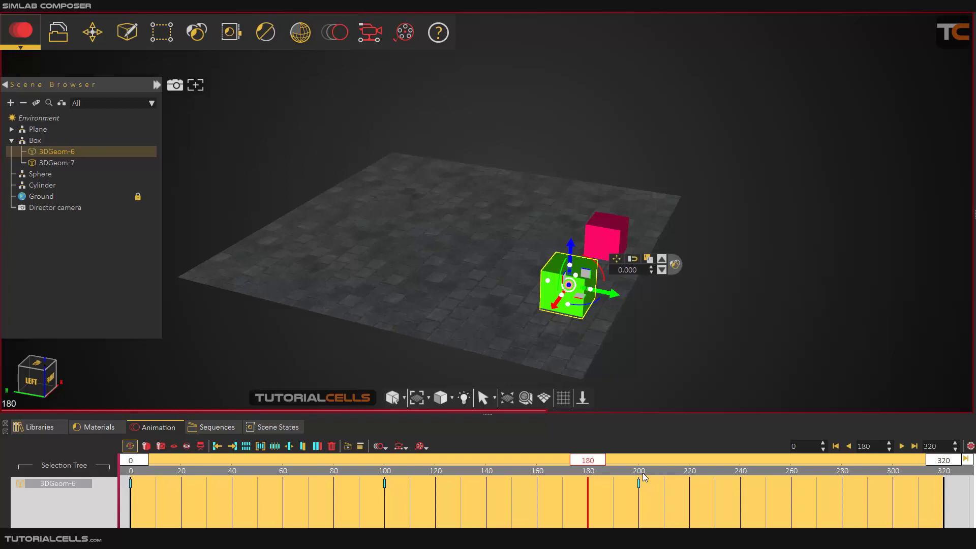
Step: Play the green box's rescaled animation from frame 0, stop it, and scrub back to frame 49
{"action": "left_click_drag", "start_coordinate": [590, 460], "coordinate": [139, 459]}
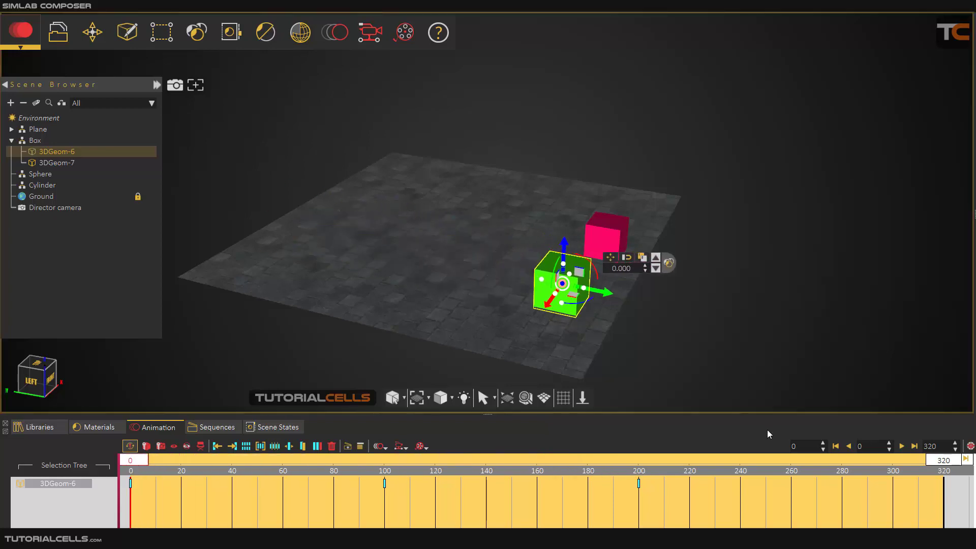
{"action": "left_click", "coordinate": [902, 446]}
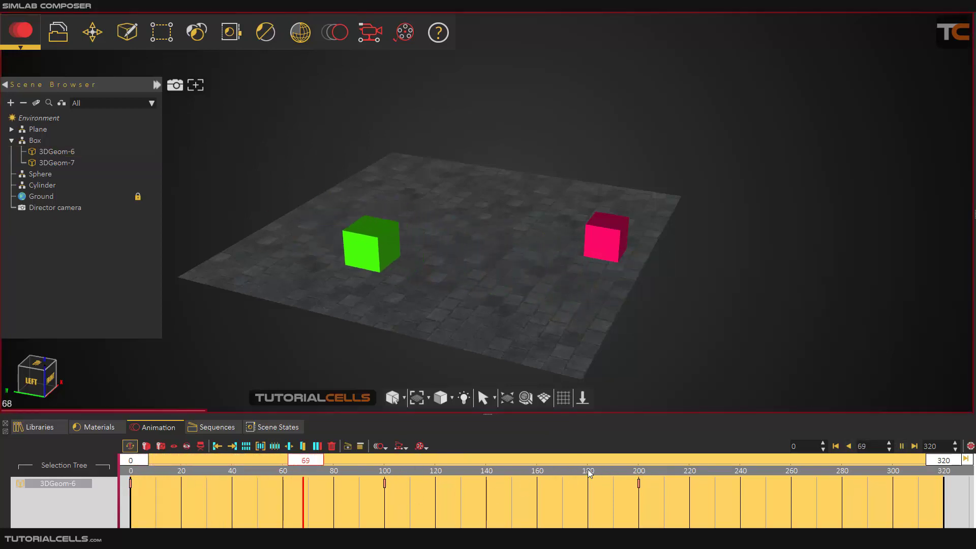
{"action": "left_click", "coordinate": [902, 447]}
{"action": "left_click_drag", "start_coordinate": [669, 460], "coordinate": [255, 463]}
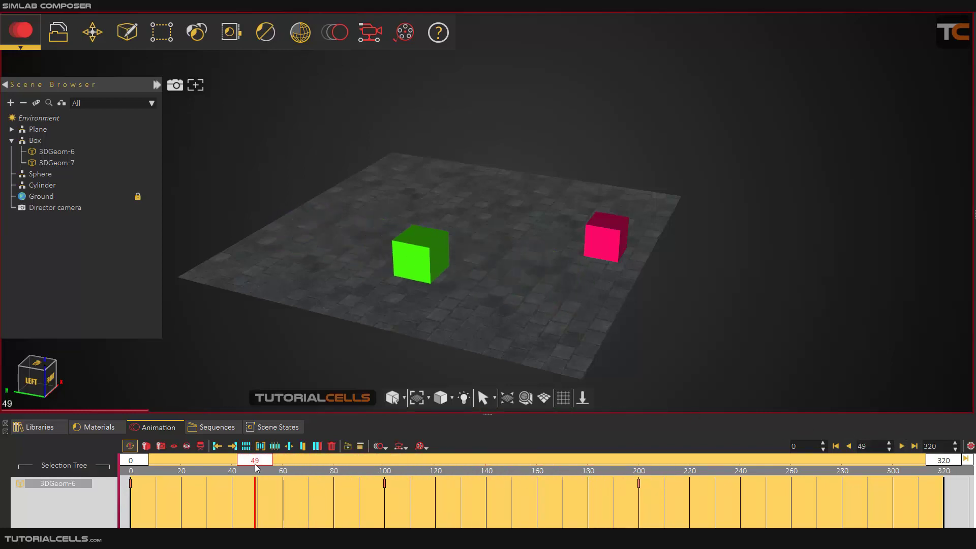
{"action": "left_click", "coordinate": [971, 446]}
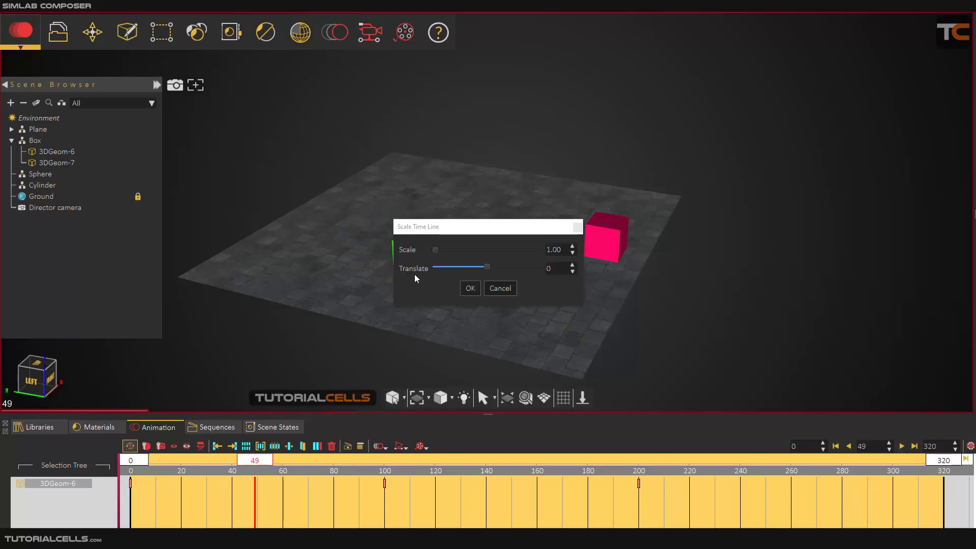
{"action": "left_click_drag", "start_coordinate": [489, 226], "coordinate": [593, 211]}
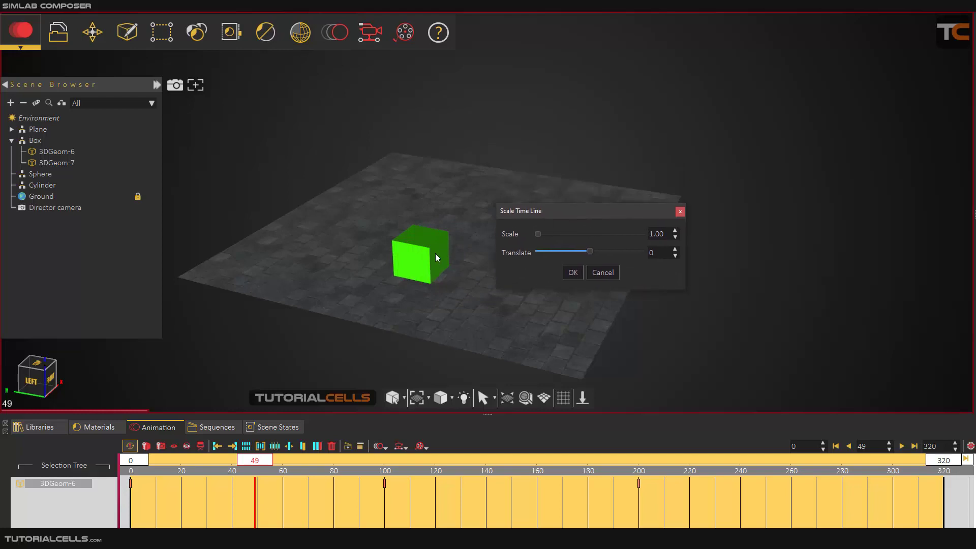
{"action": "left_click", "coordinate": [603, 272]}
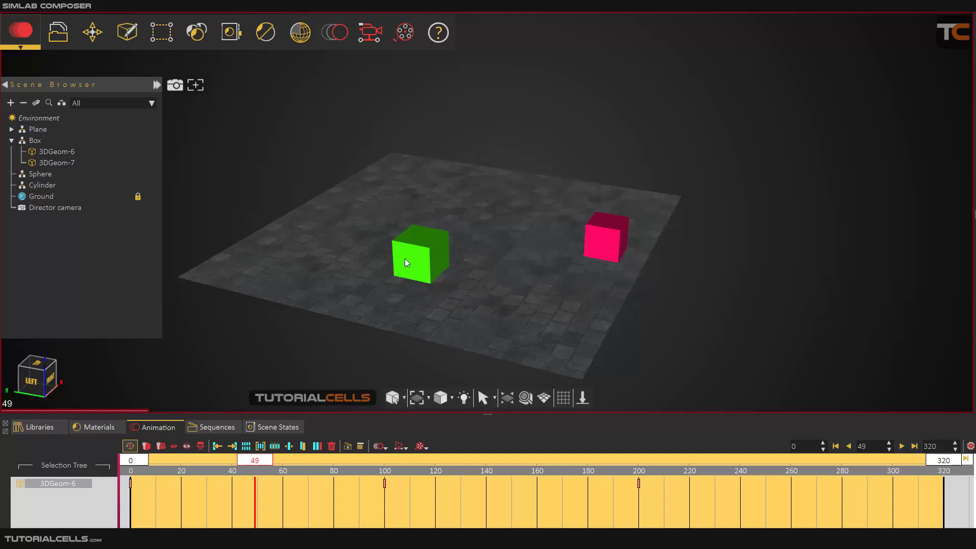
Step: Select the green box, return to frame 0, and translate its keyframes by 10 frames
{"action": "left_click", "coordinate": [405, 259]}
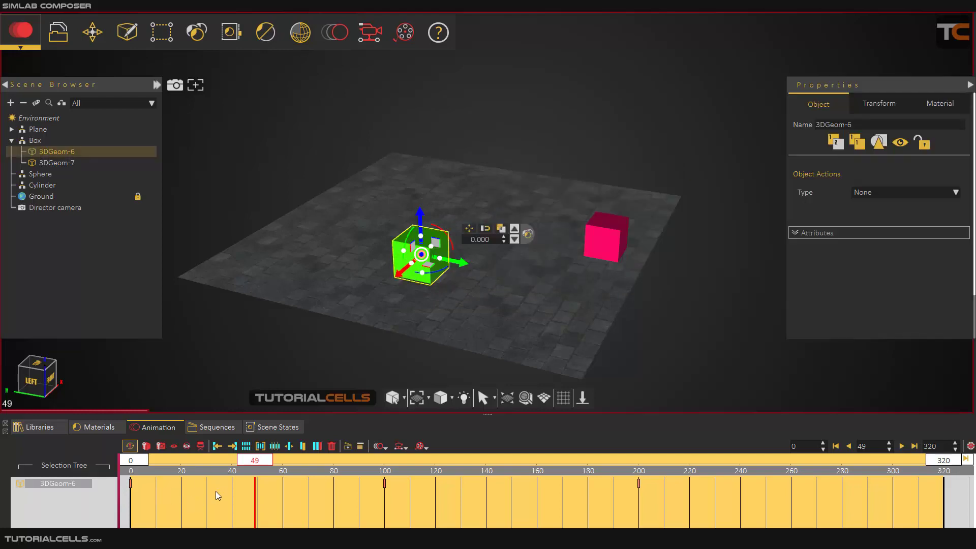
{"action": "left_click_drag", "start_coordinate": [246, 462], "coordinate": [124, 463]}
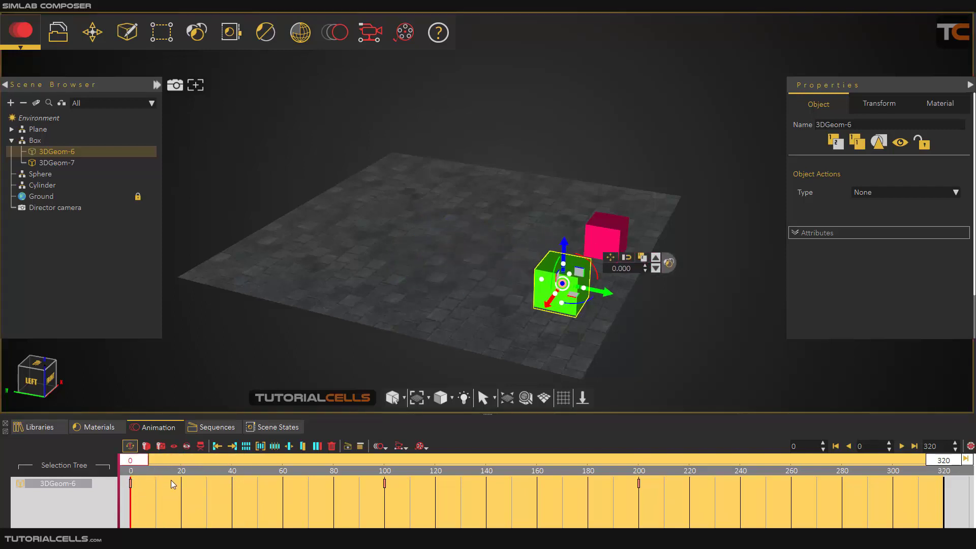
{"action": "left_click", "coordinate": [971, 446]}
{"action": "double_click", "coordinate": [546, 269]}
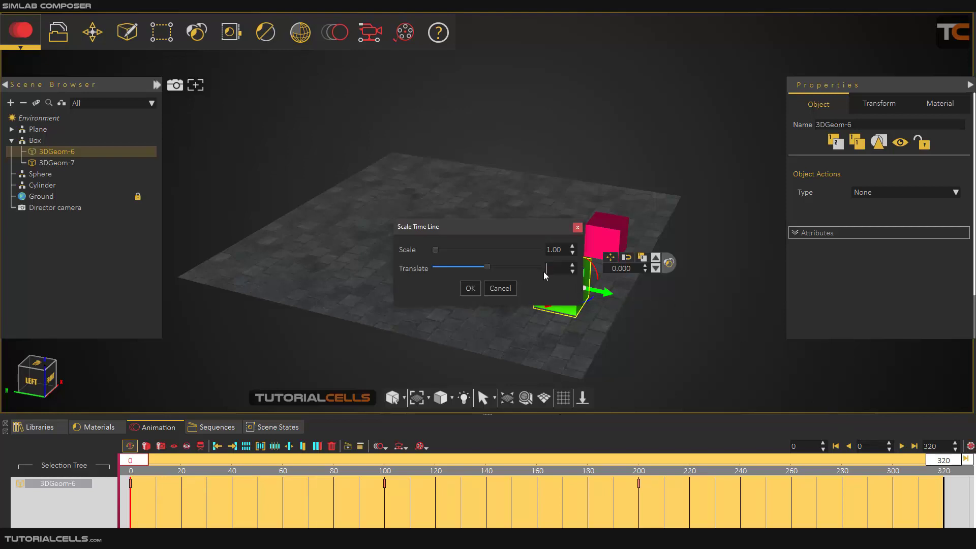
{"action": "type", "text": "10"}
{"action": "left_click", "coordinate": [470, 289]}
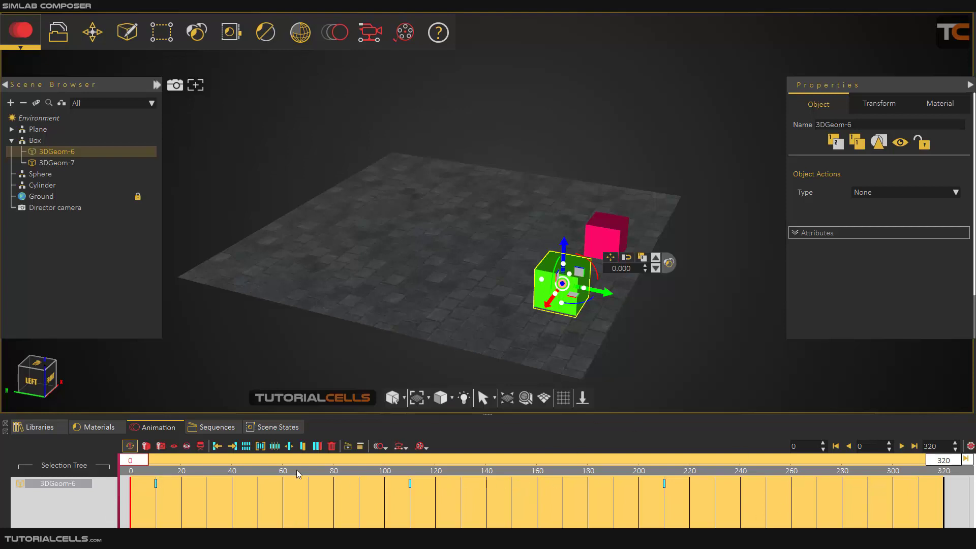
Step: Shift the green box's keyframes back together so the first sits at frame 0, and deselect the box
{"action": "left_click_drag", "start_coordinate": [154, 483], "coordinate": [131, 481]}
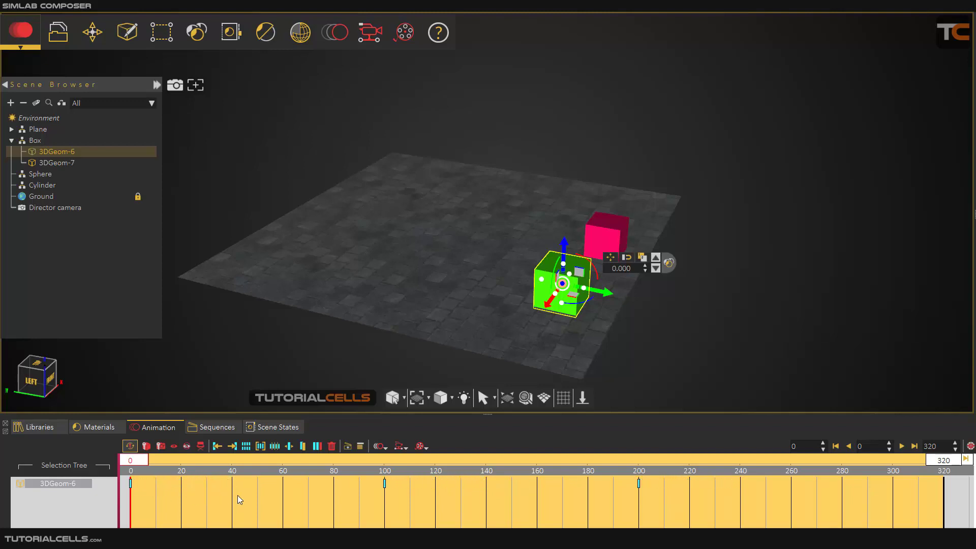
{"action": "left_click", "coordinate": [314, 362]}
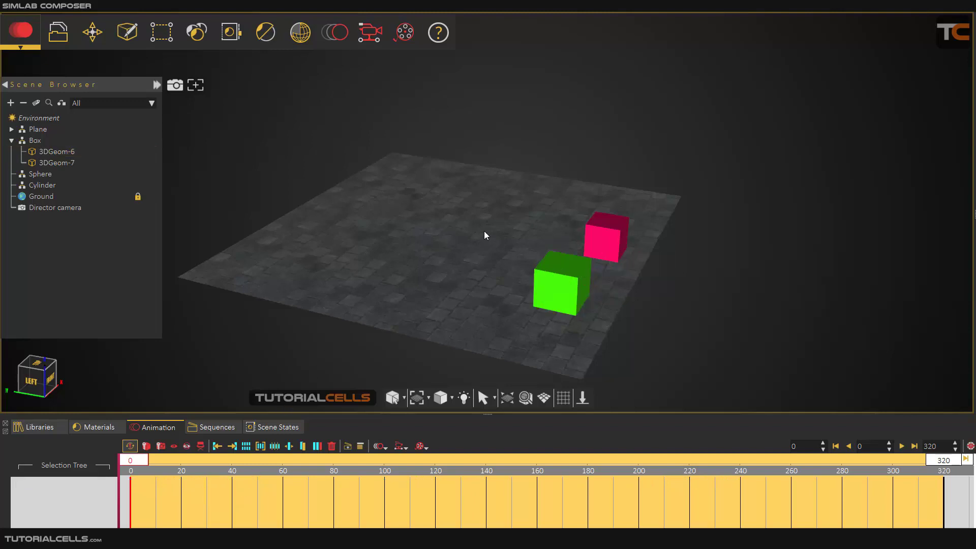
{"action": "scroll", "coordinate": [485, 232], "scroll_direction": "up", "scroll_amount": 1}
{"action": "middle_click_drag", "start_coordinate": [493, 229], "coordinate": [524, 199]}
{"action": "scroll", "coordinate": [506, 197], "scroll_direction": "up", "scroll_amount": 2}
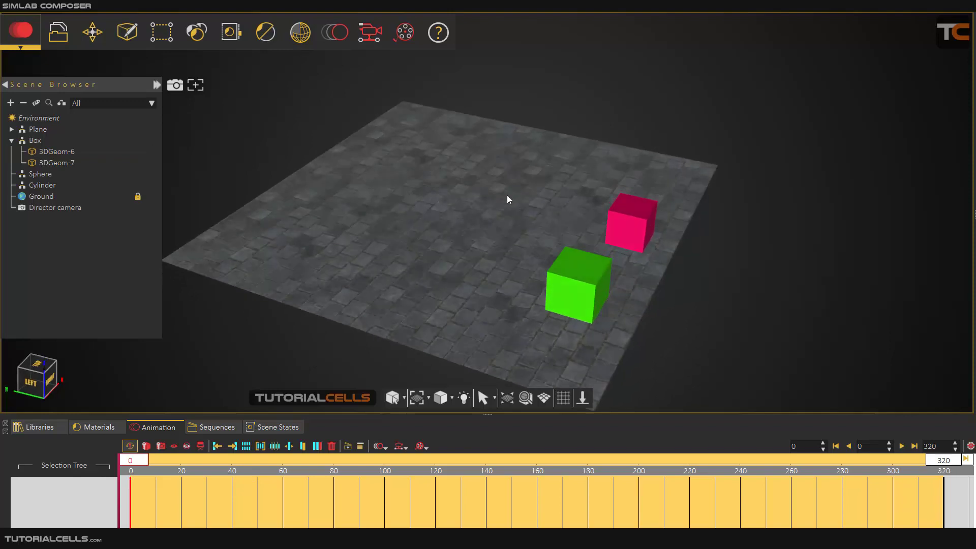
{"action": "left_click", "coordinate": [325, 36]}
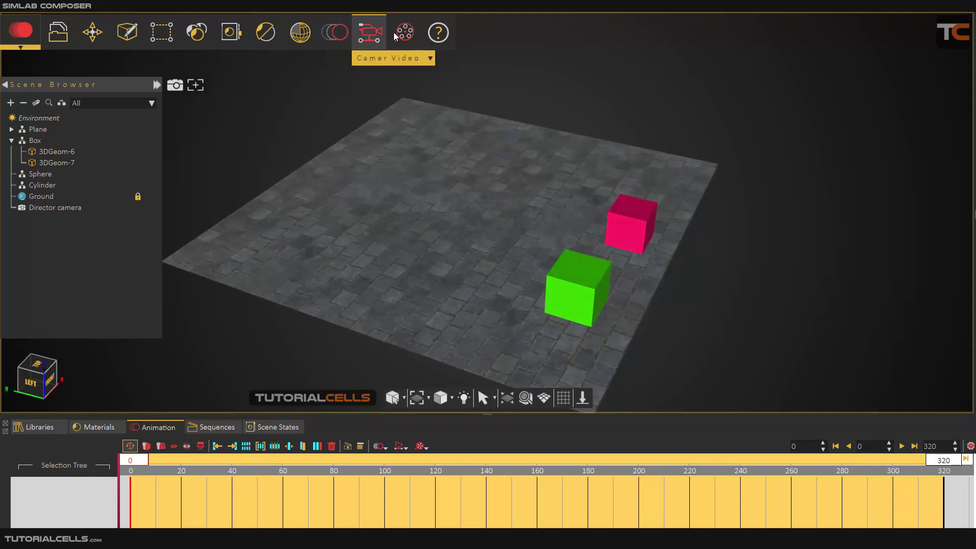